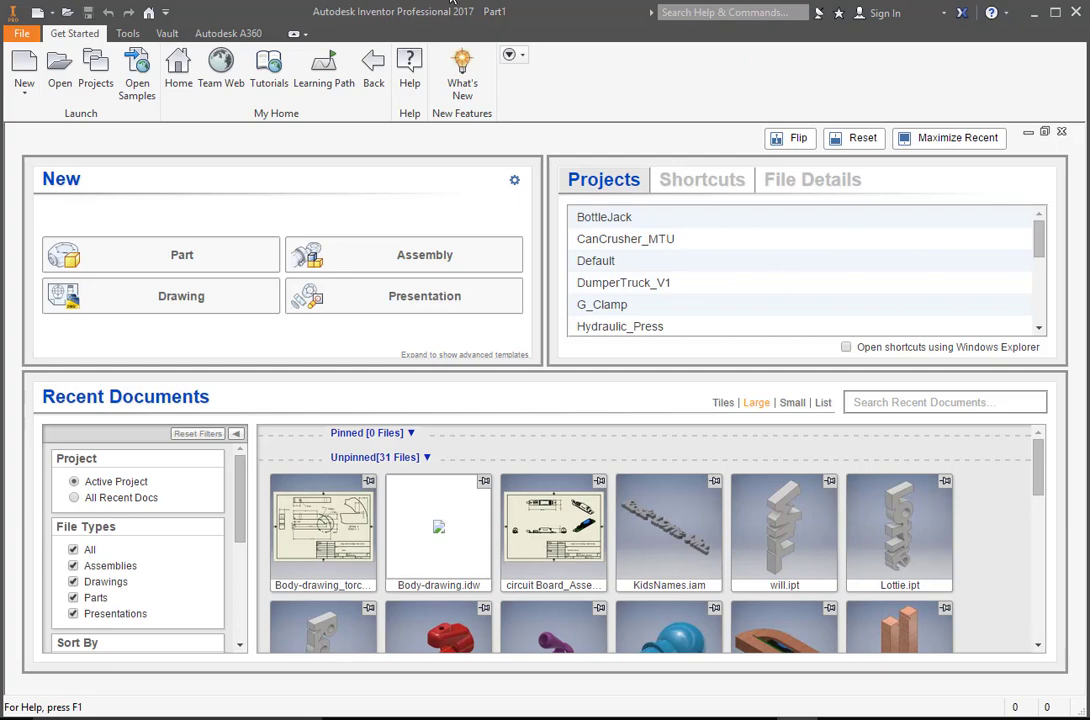
Step: Create a new metric part file from the Standard (mm).ipt template
click(30, 68)
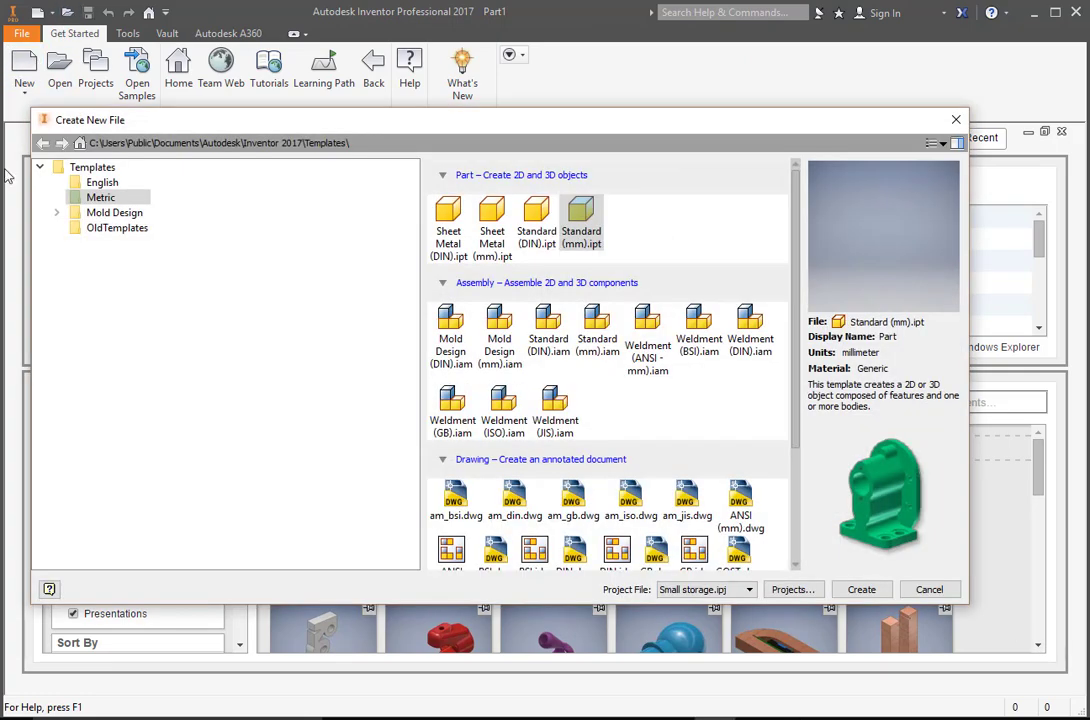
click(583, 214)
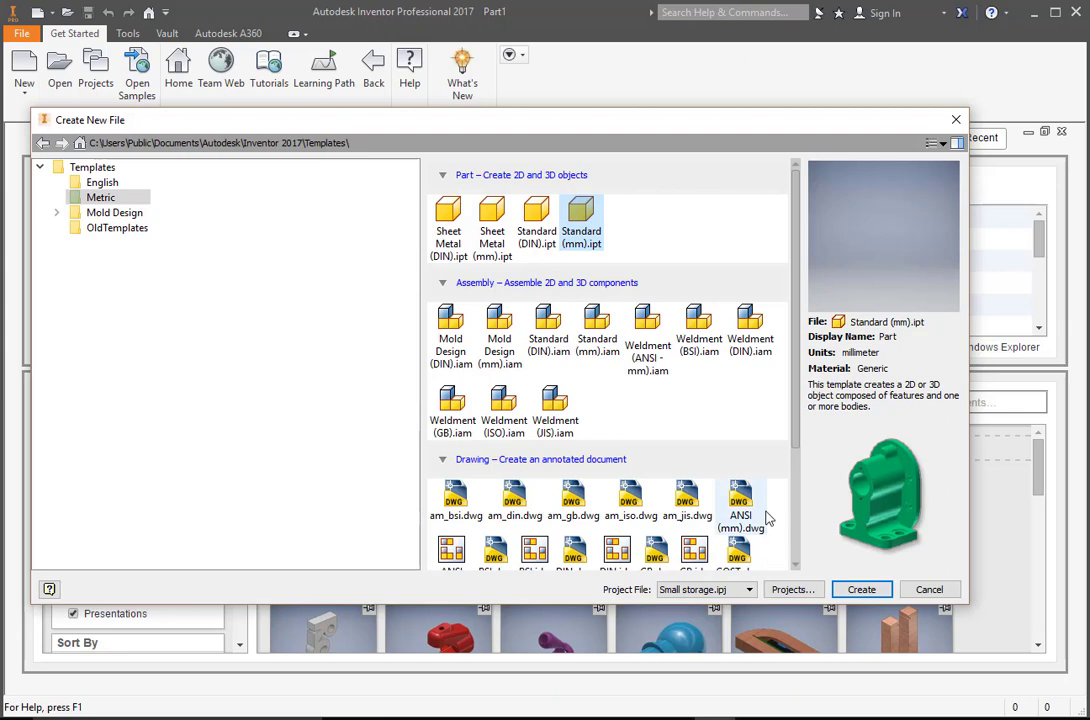
click(862, 590)
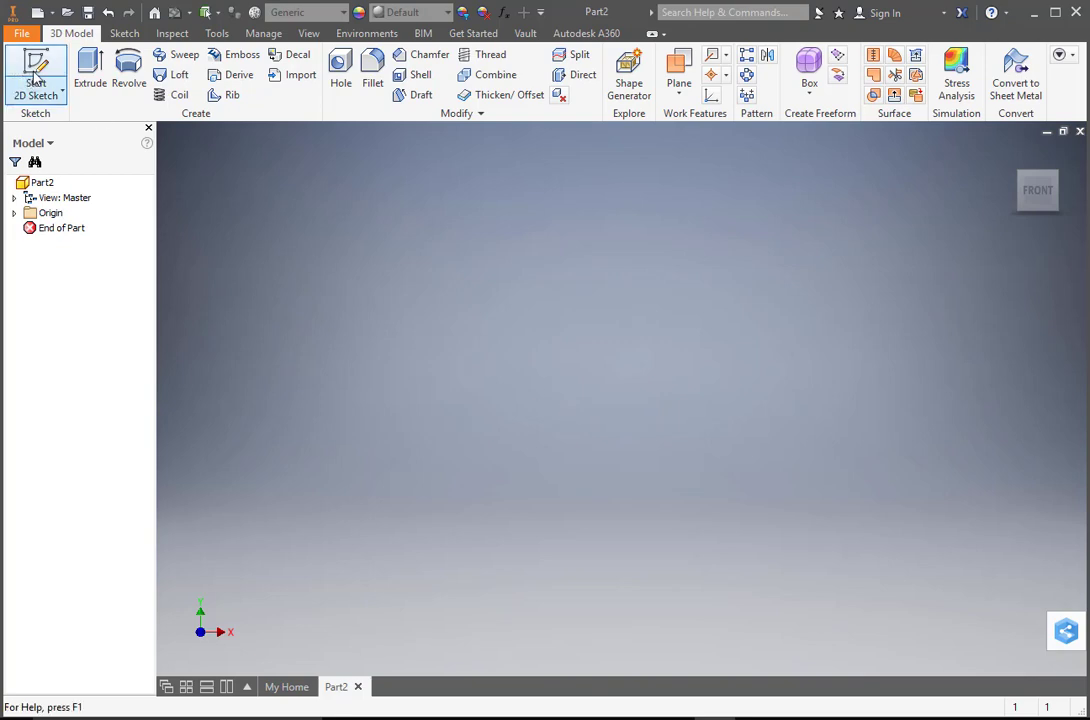
Step: Start a new 2D sketch on the XY plane
right_click(484, 392)
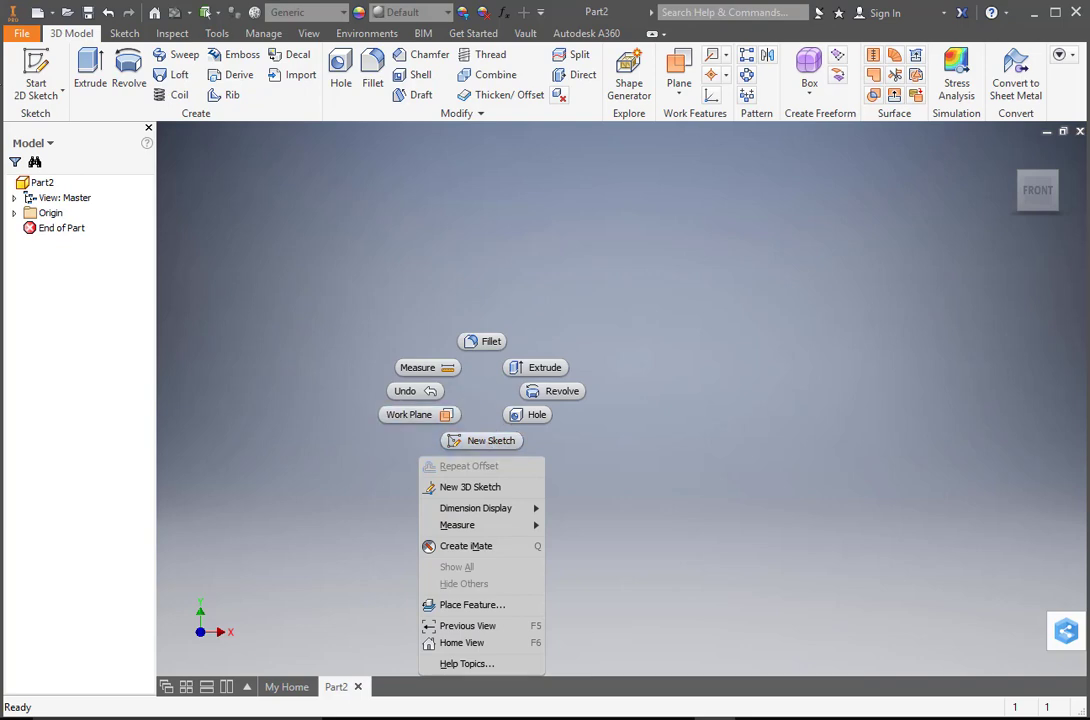
click(40, 76)
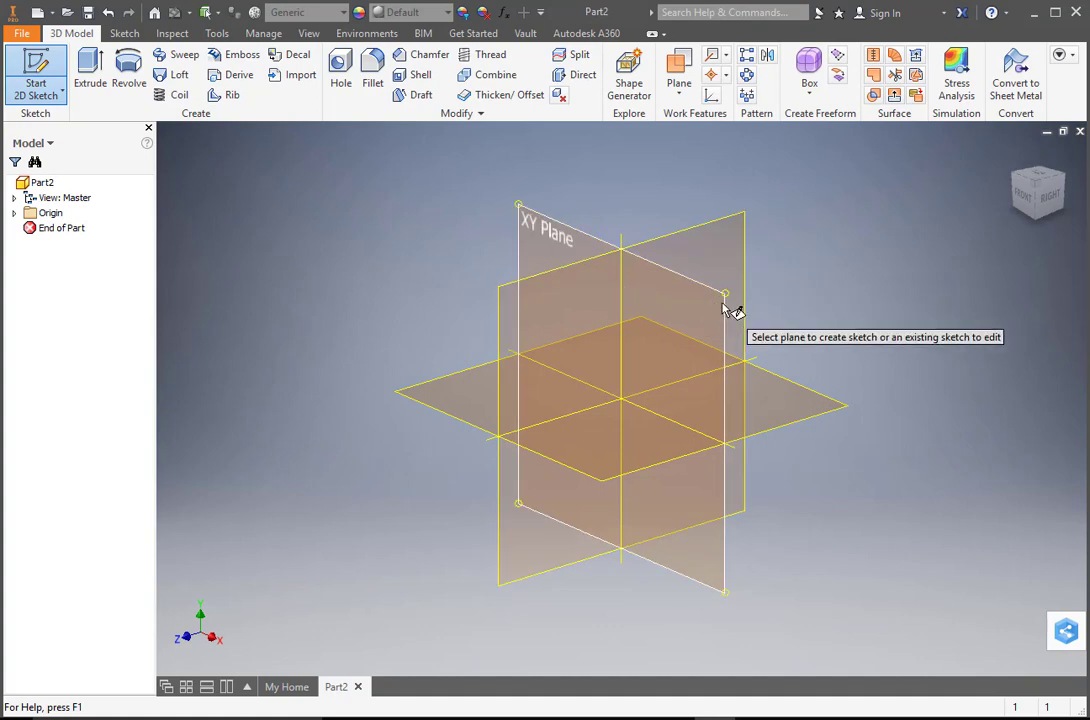
click(697, 579)
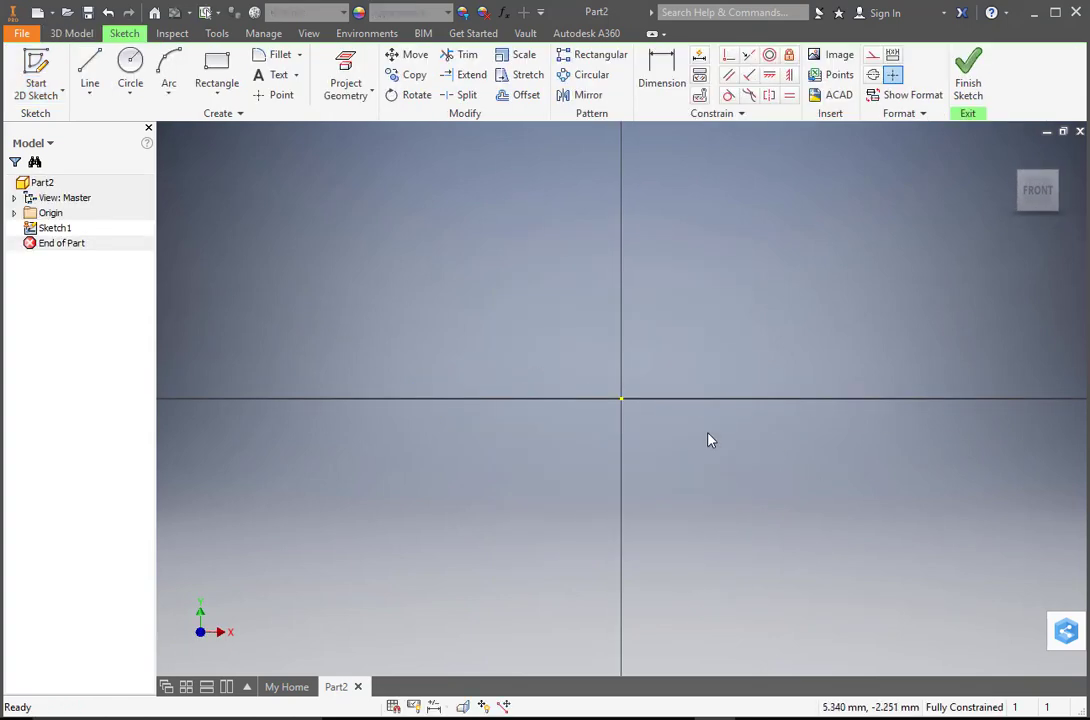
Step: Sketch an upright rectangle about 7.5 mm wide and 21 mm high with its lower-left corner on the origin
mouse_move(708, 438)
middle_down()
mouse_move(635, 543)
mouse_move(570, 598)
middle_up()
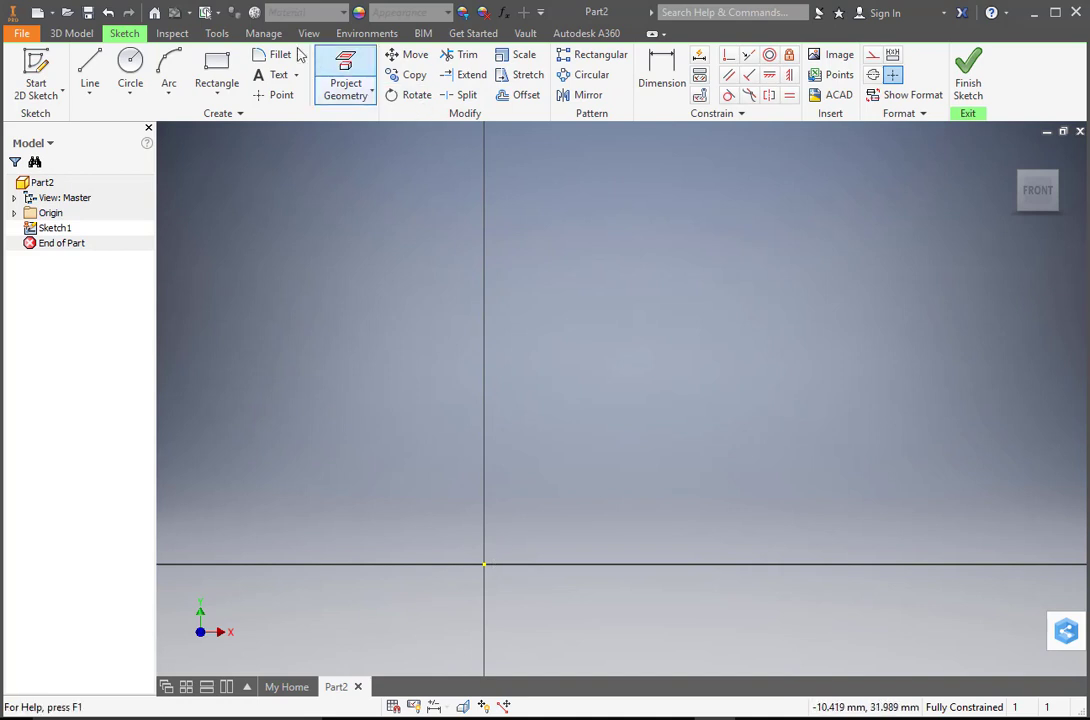
click(217, 72)
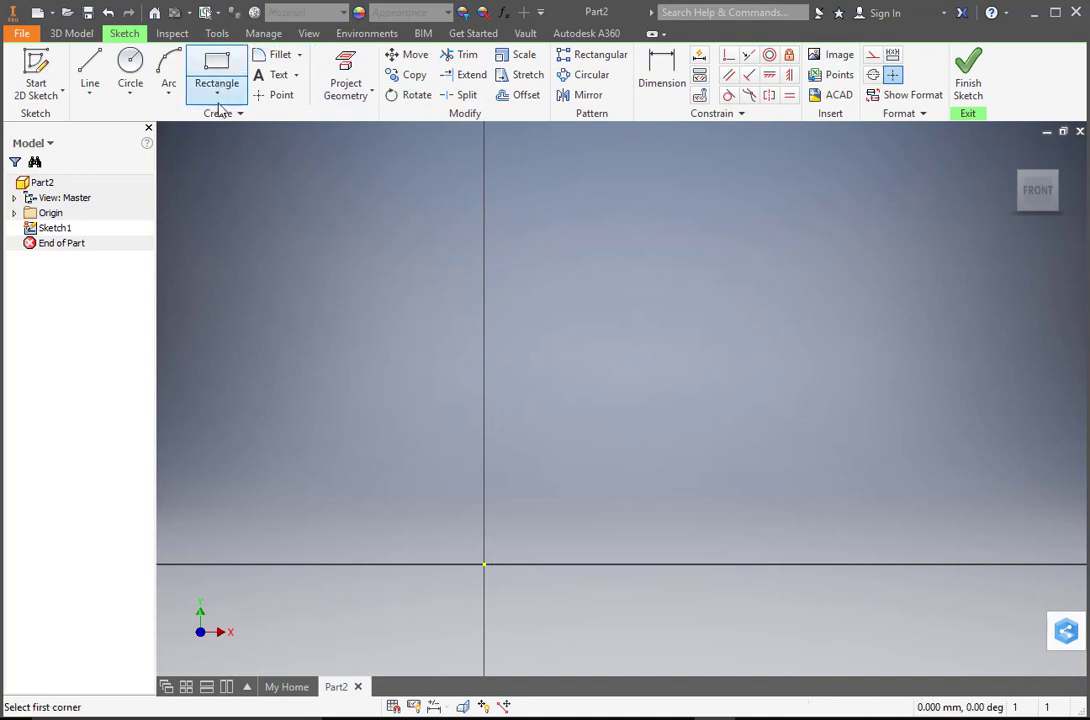
click(484, 565)
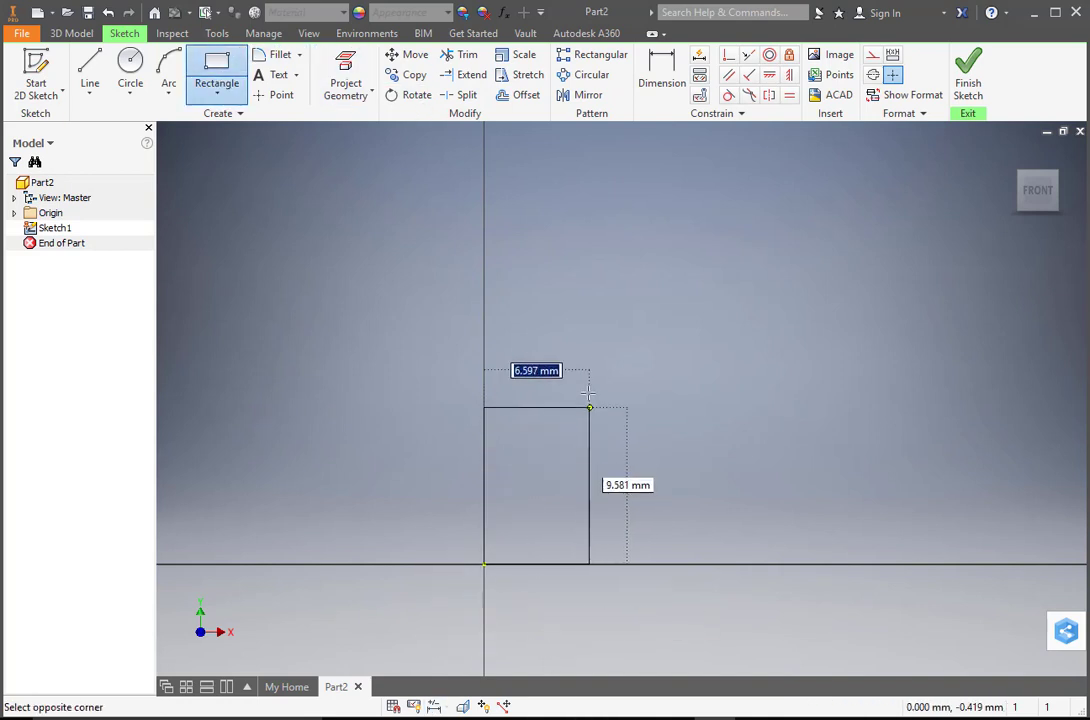
click(604, 225)
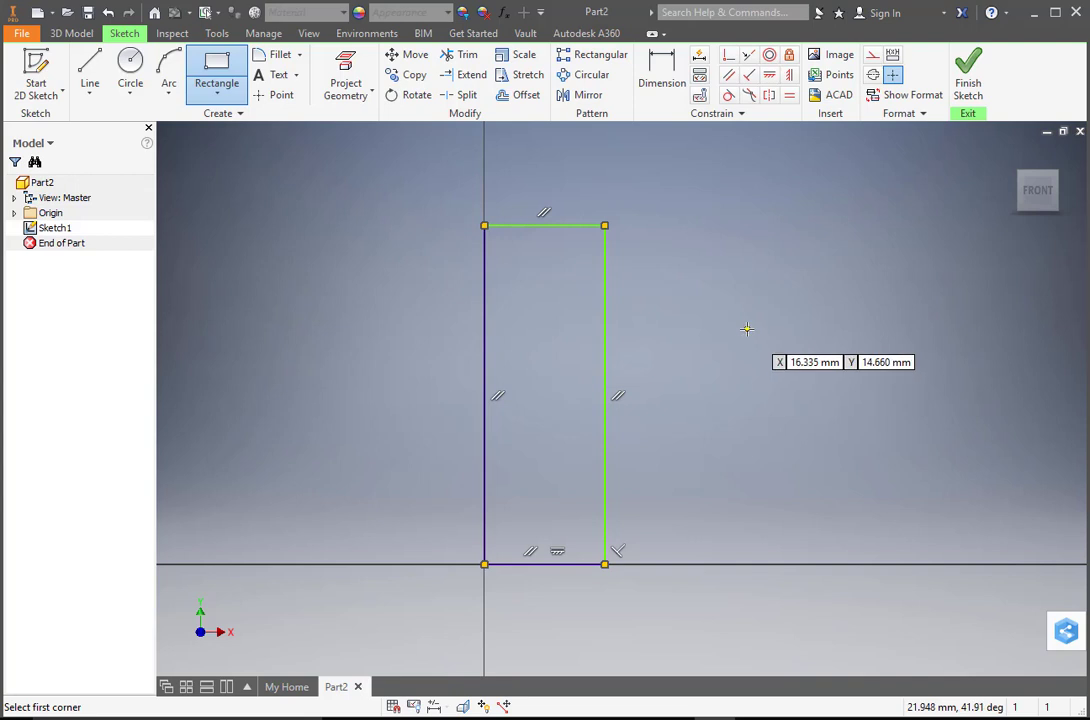
Step: Dimension the rectangle's left vertical edge and set its height to 200 mm
click(662, 60)
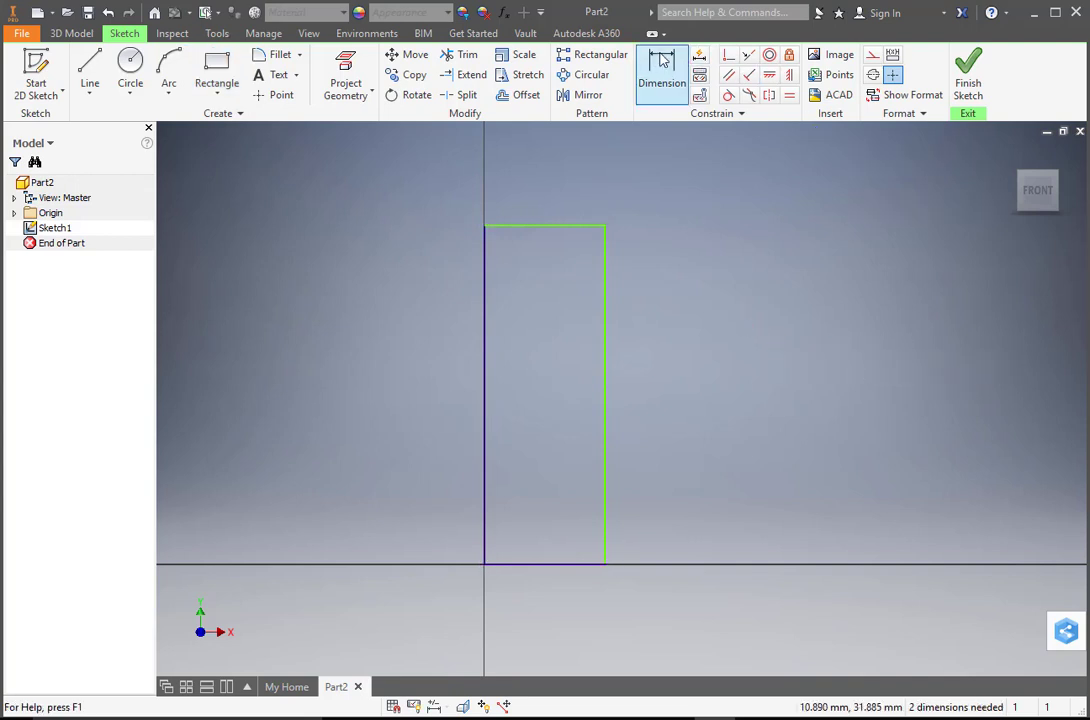
click(605, 408)
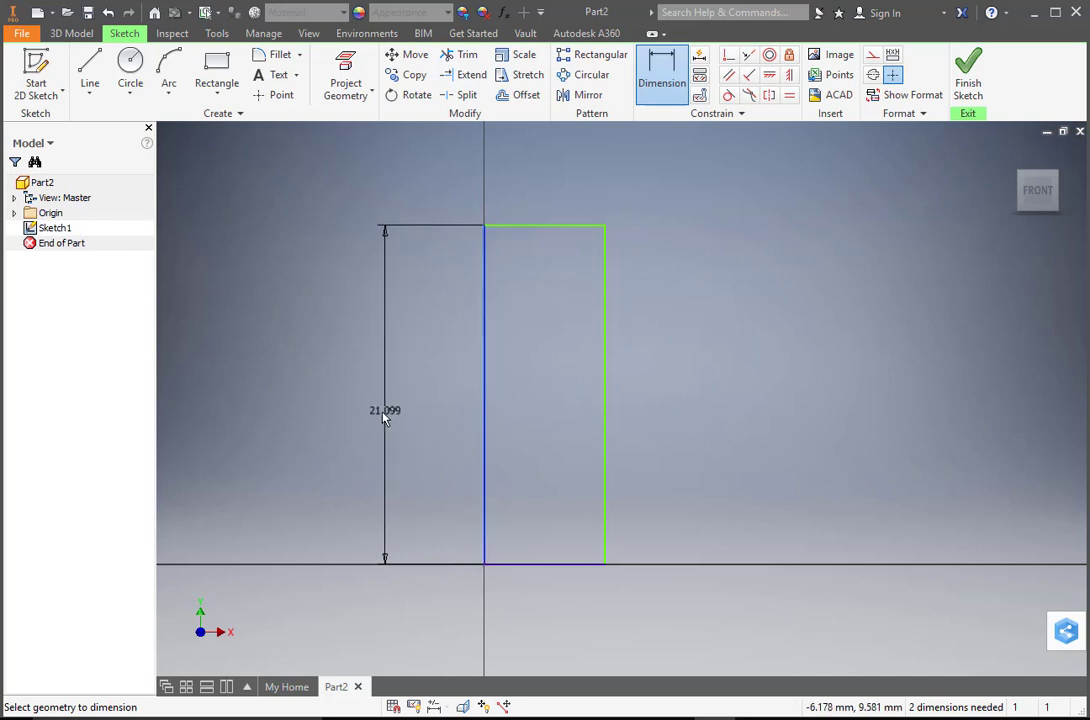
click(382, 411)
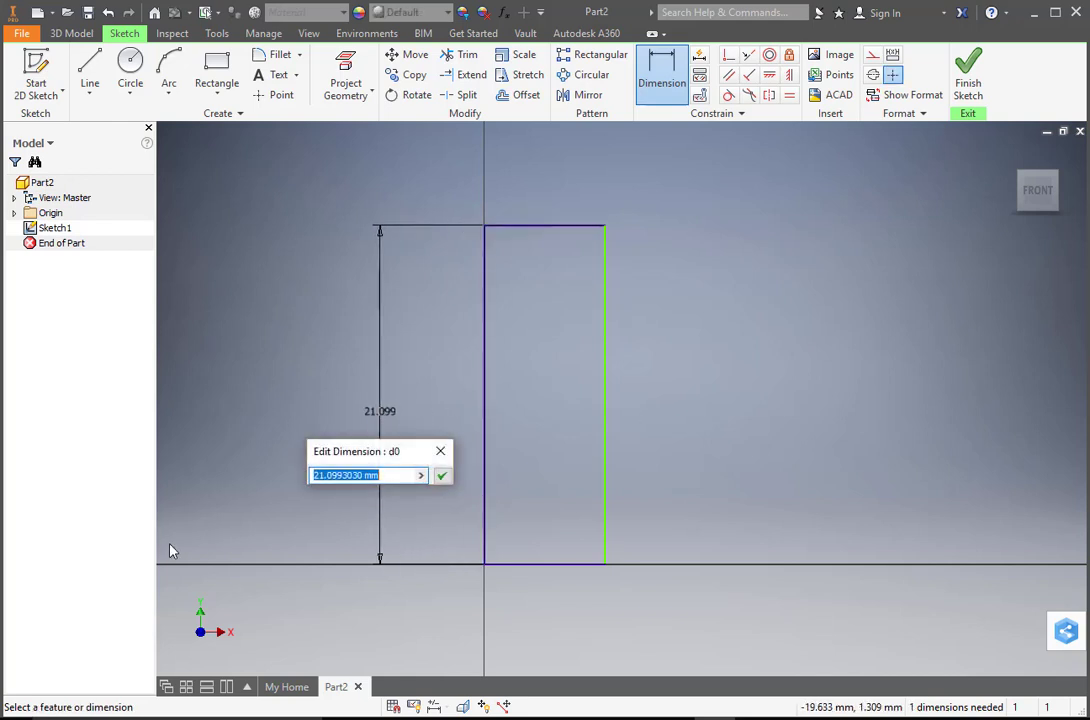
text(200)
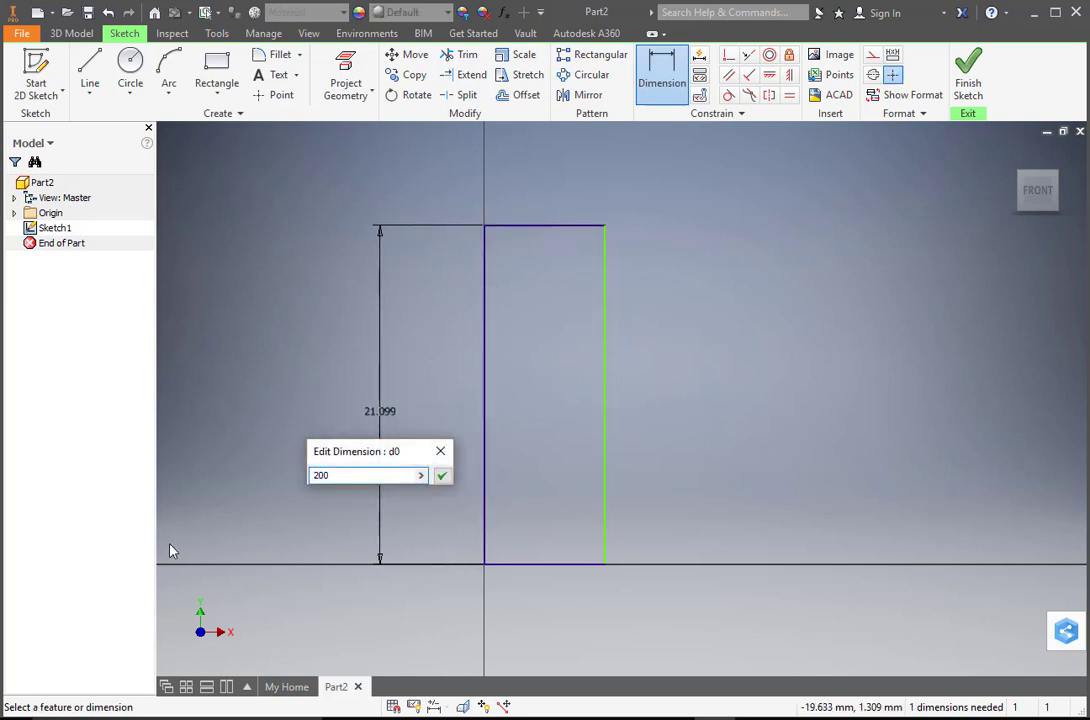
key(Return)
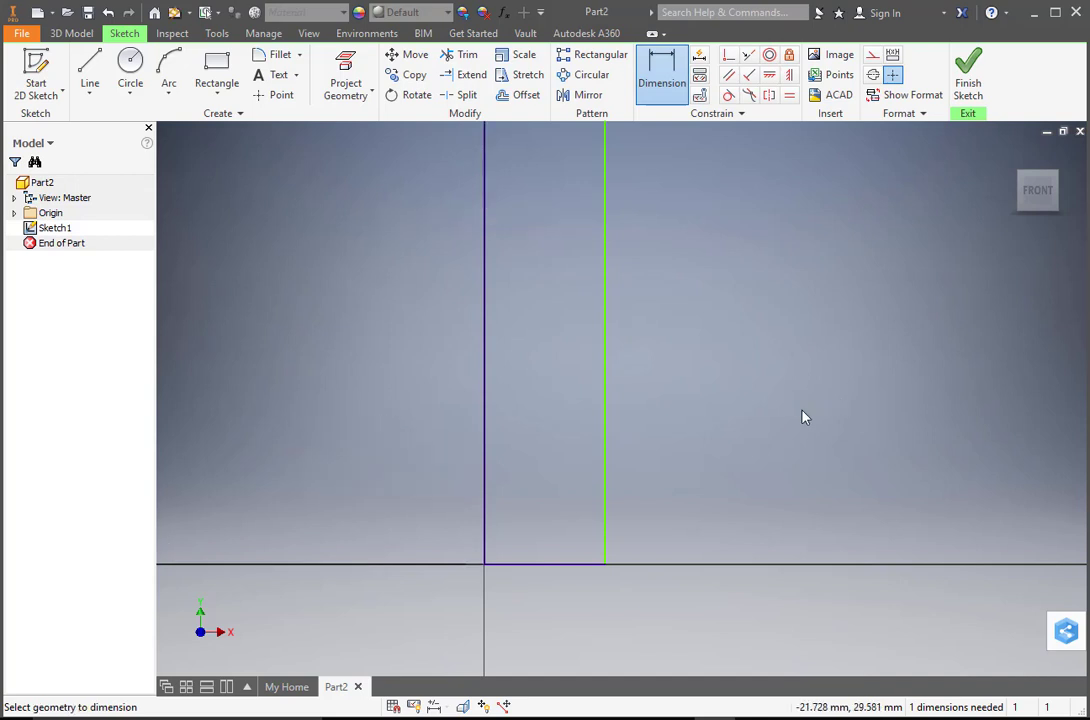
Step: Dimension the rectangle's bottom edge and set its width to 60 mm
scroll(540, 528, down, 5)
scroll(540, 528, down, 4)
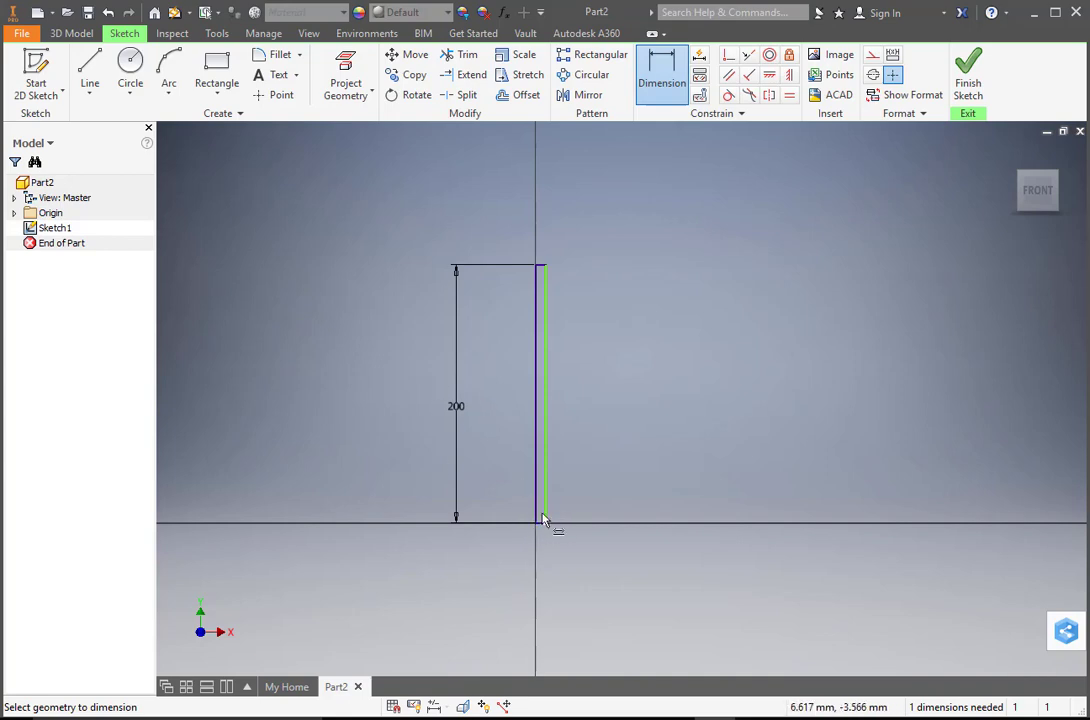
scroll(540, 528, up, 6)
click(540, 522)
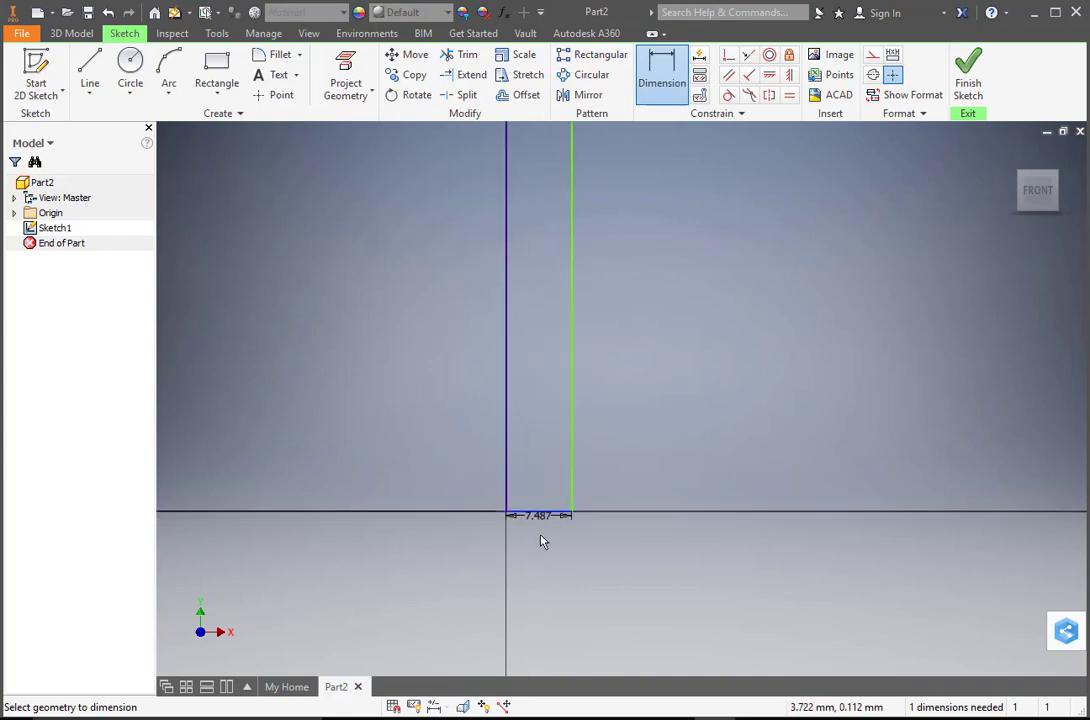
click(541, 590)
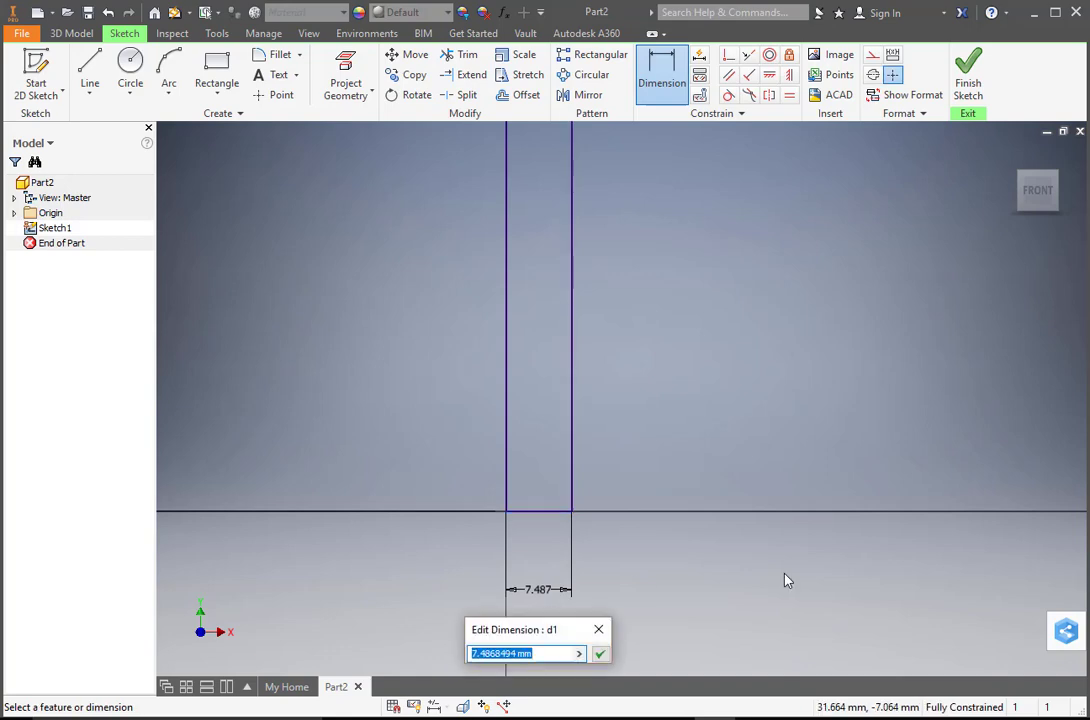
text(60)
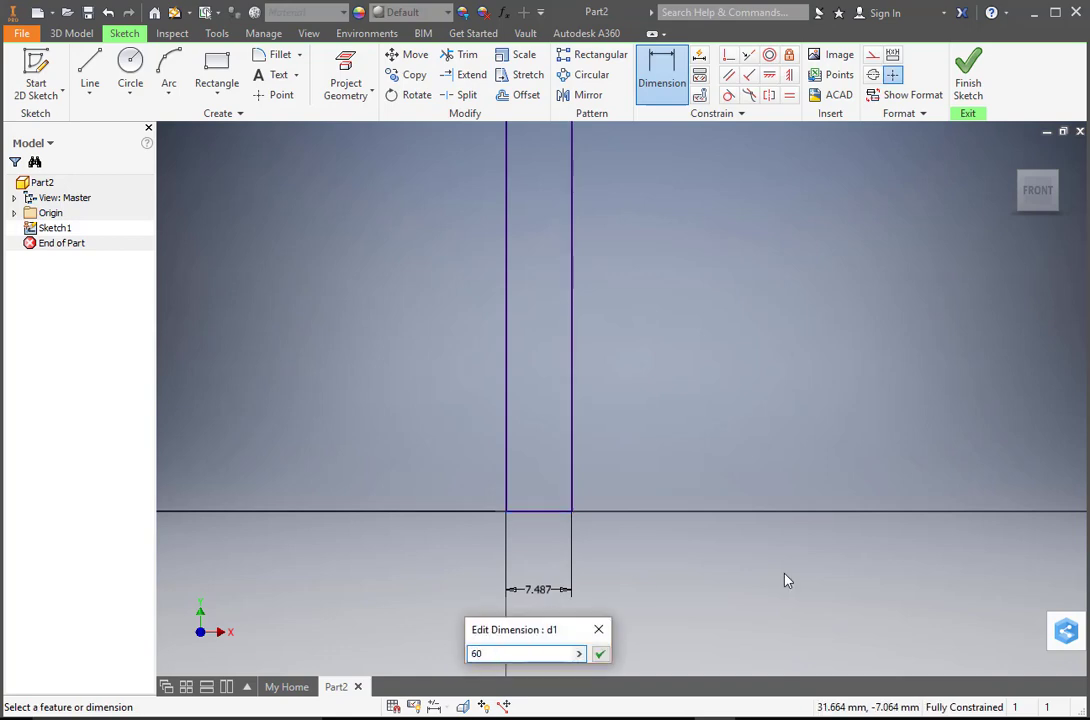
key(Return)
Step: Draw a horizontal line across the full width of the rectangle, about 10.5 mm below its top edge
scroll(868, 645, down, 5)
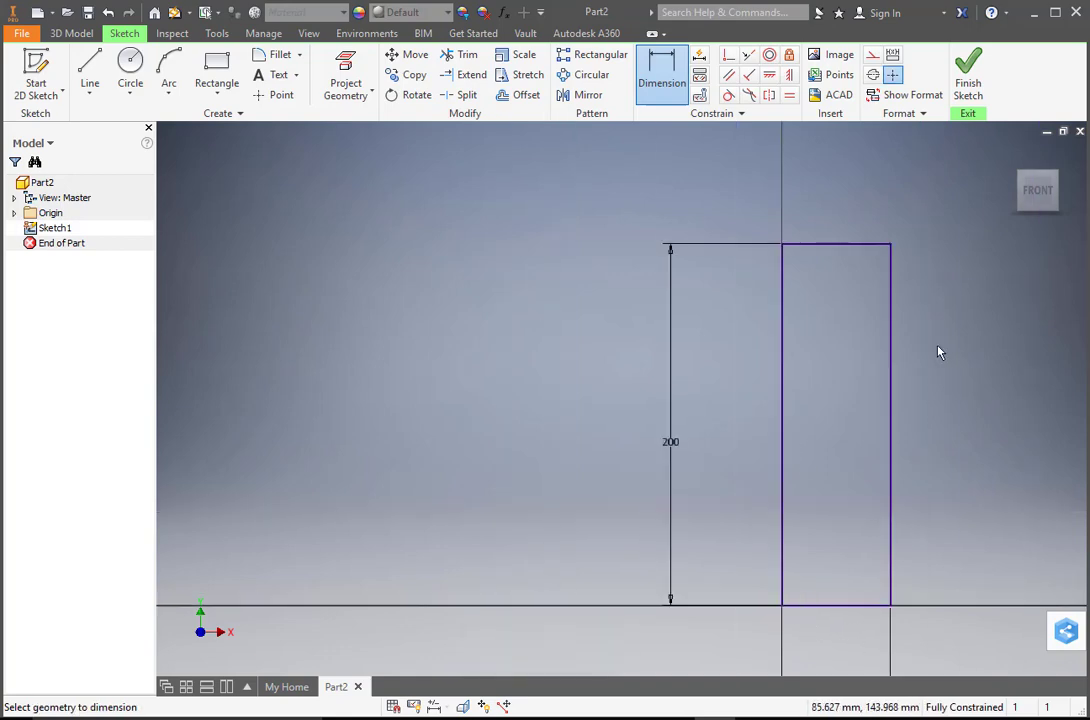
middle_drag(939, 353, 659, 315)
scroll(635, 438, down, 4)
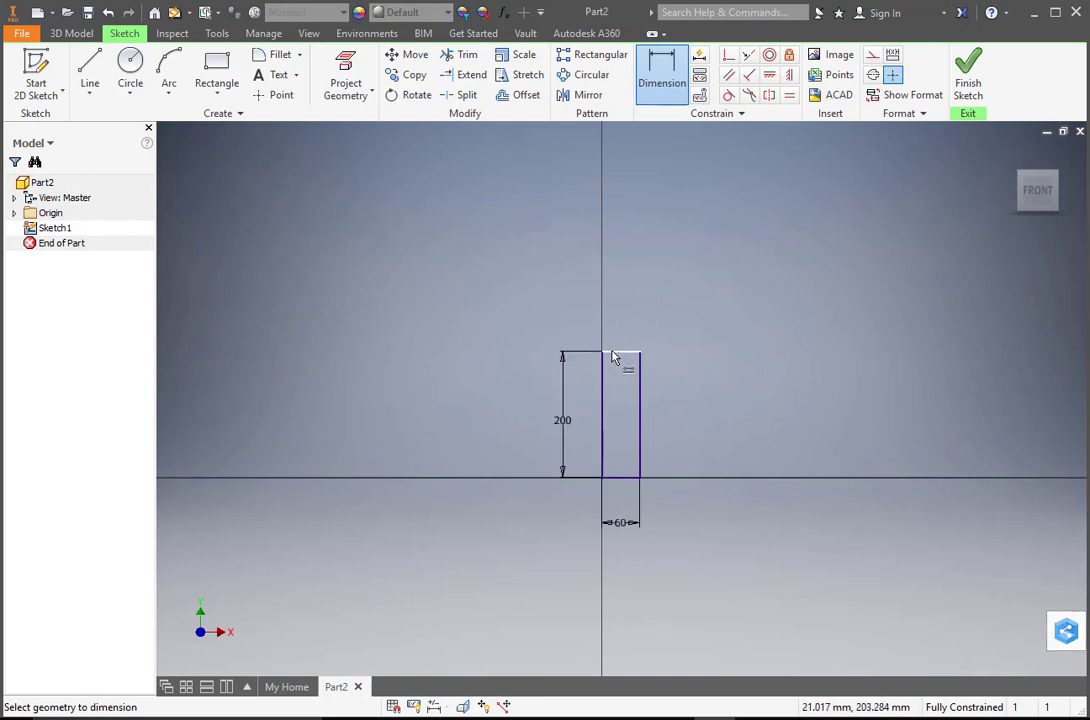
scroll(603, 362, up, 5)
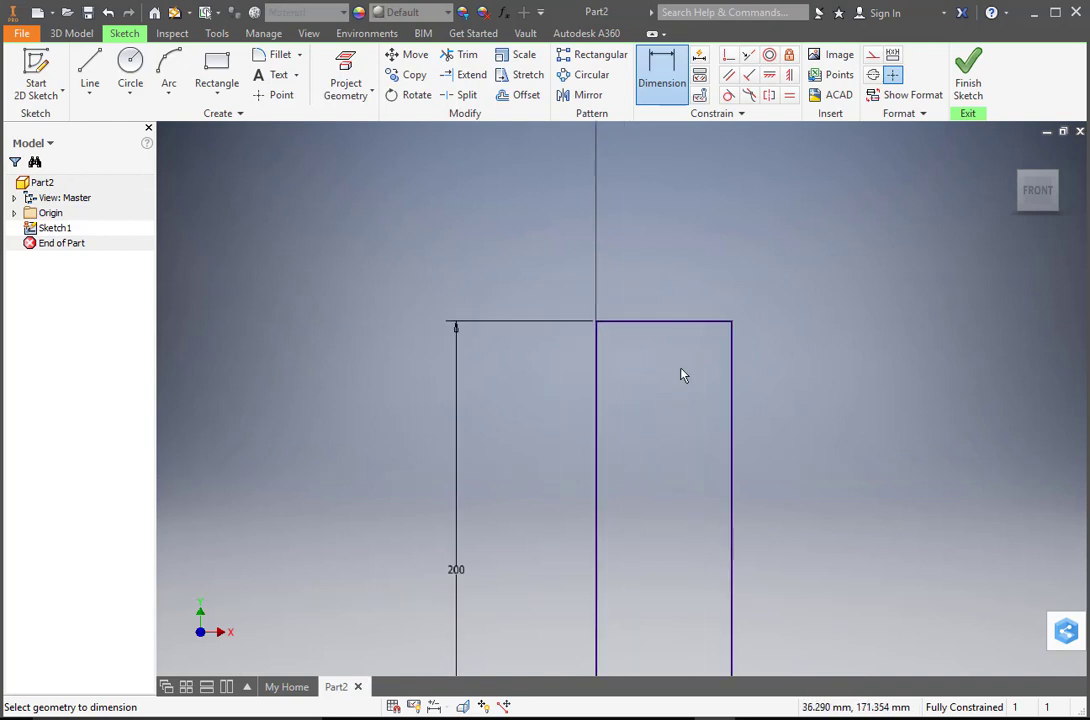
scroll(683, 365, up, 5)
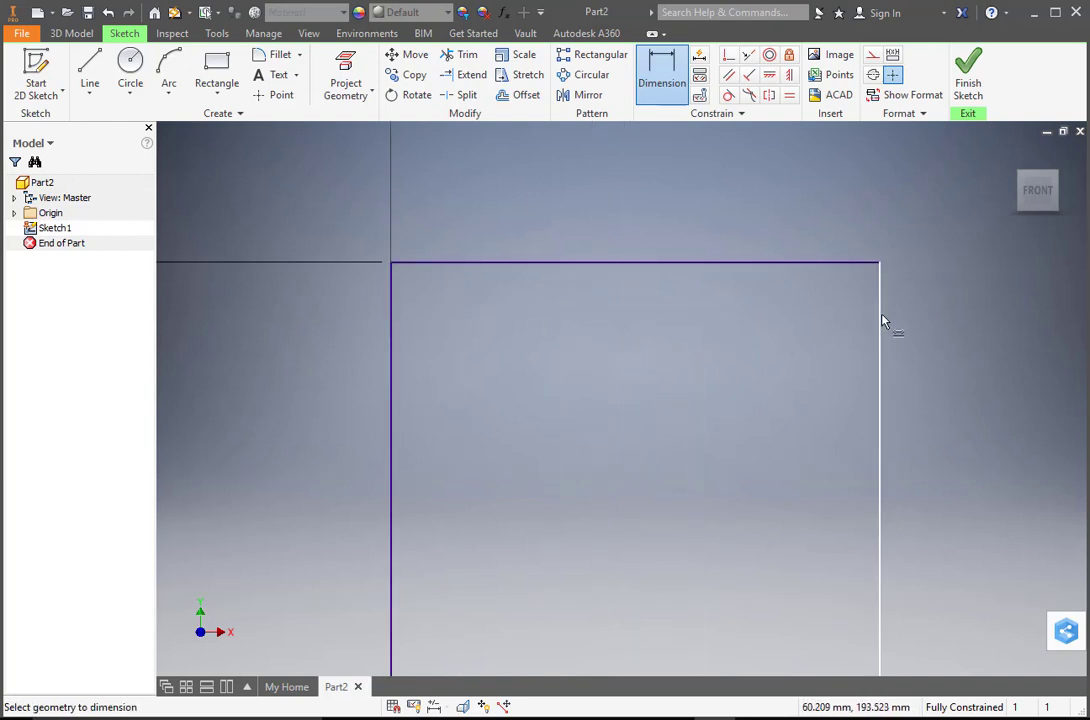
click(96, 70)
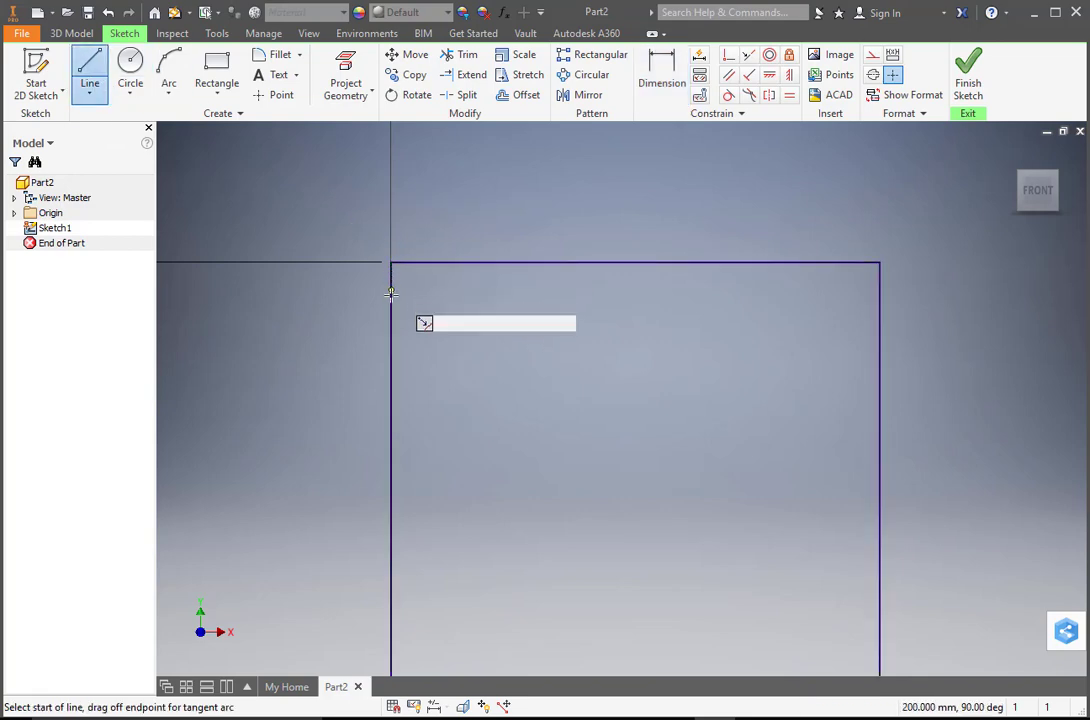
click(393, 347)
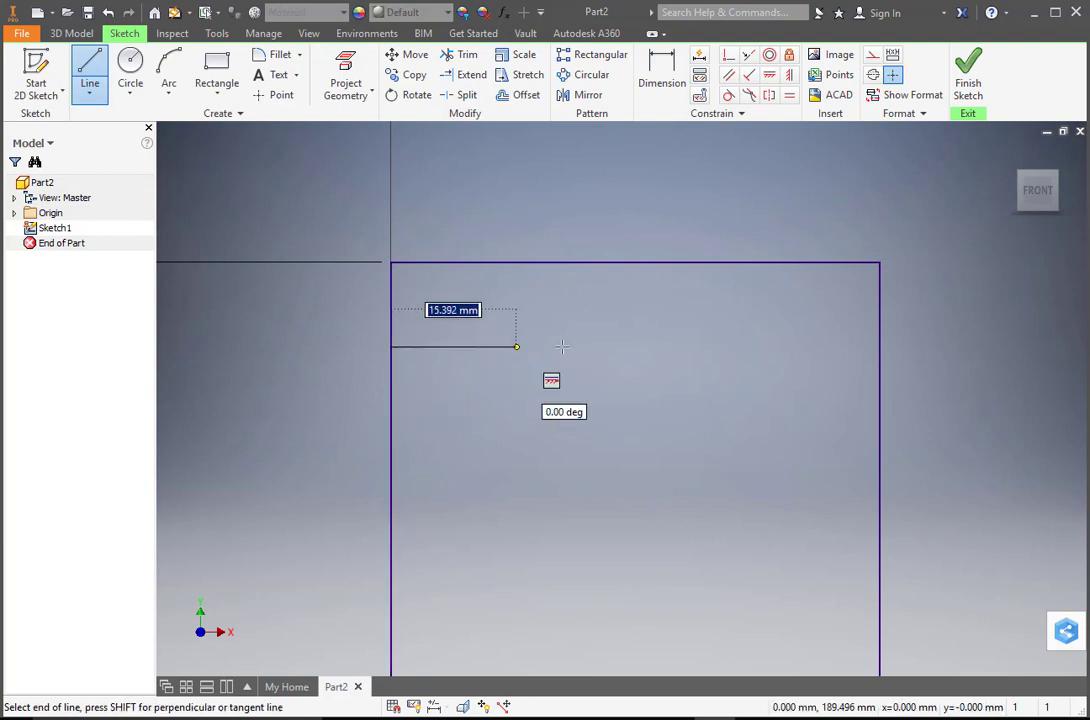
click(879, 347)
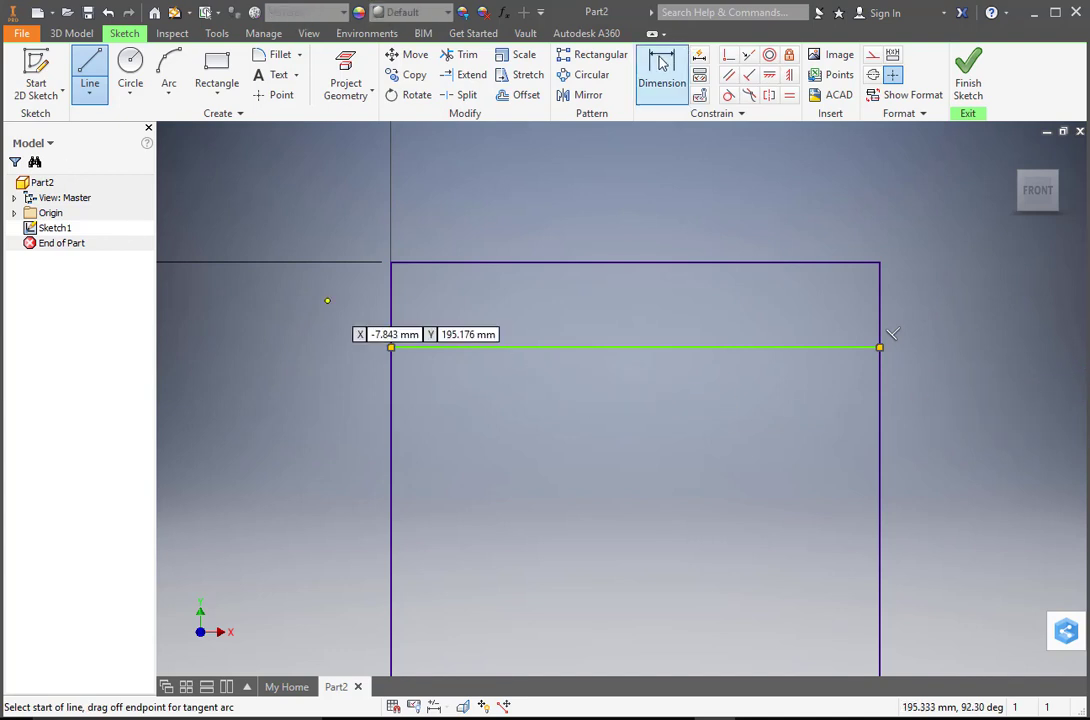
Step: Dimension the distance between the rectangle's top edge and the horizontal line below it as 10 mm
click(670, 84)
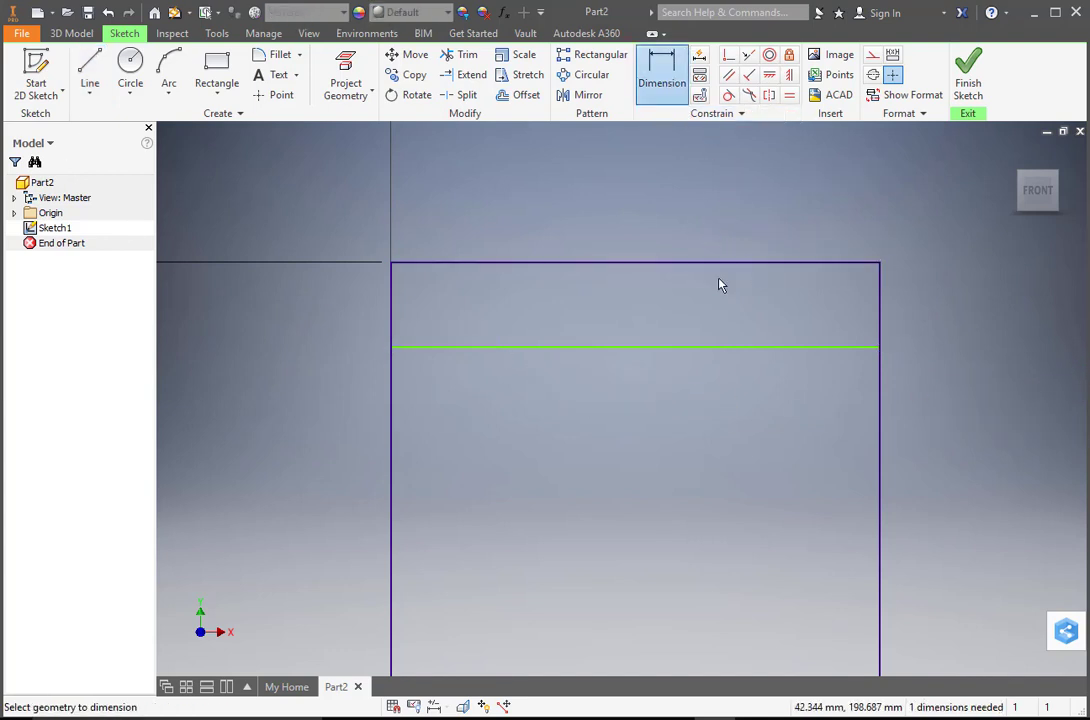
click(684, 263)
click(686, 348)
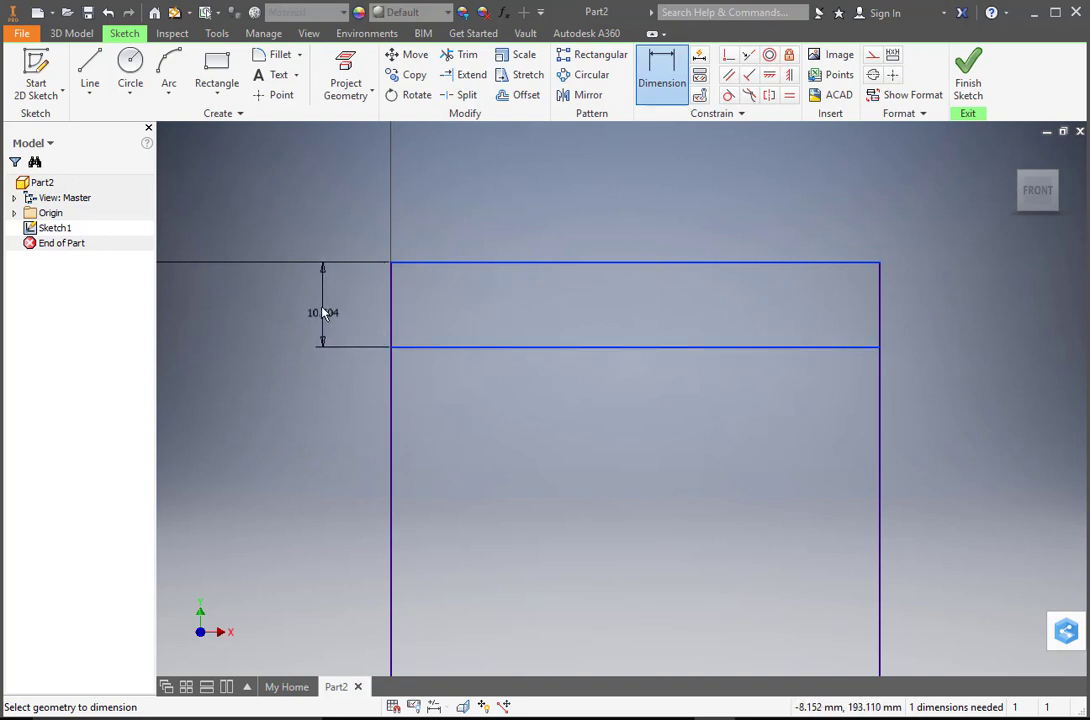
click(319, 308)
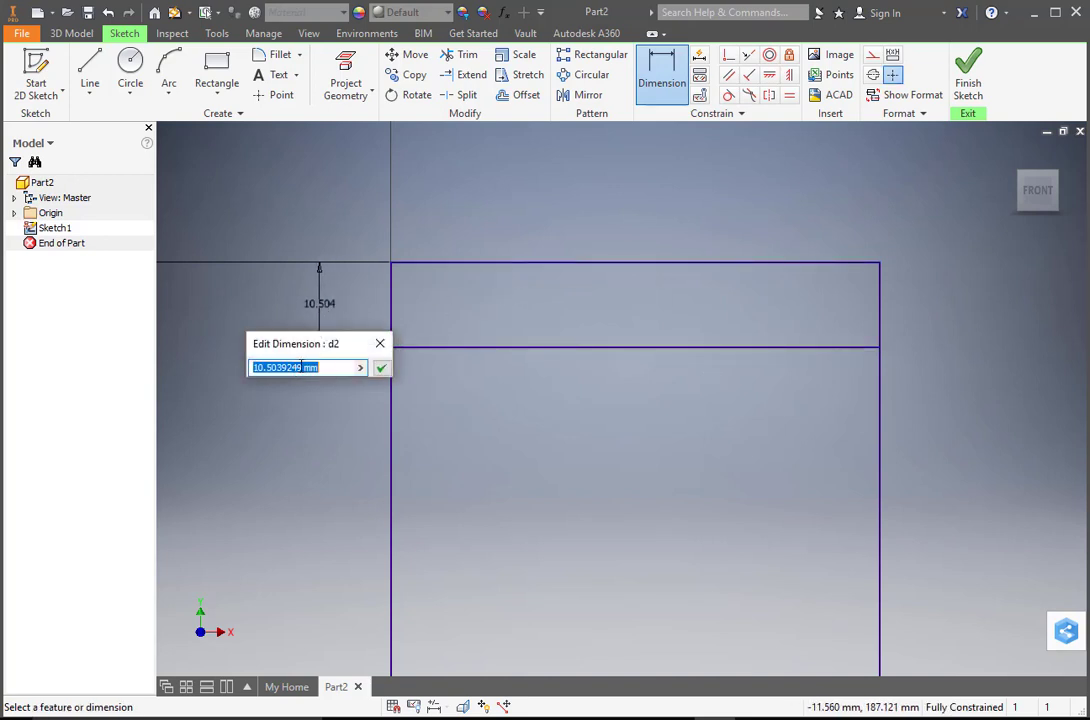
drag(304, 368, 203, 364)
text(10)
key(Return)
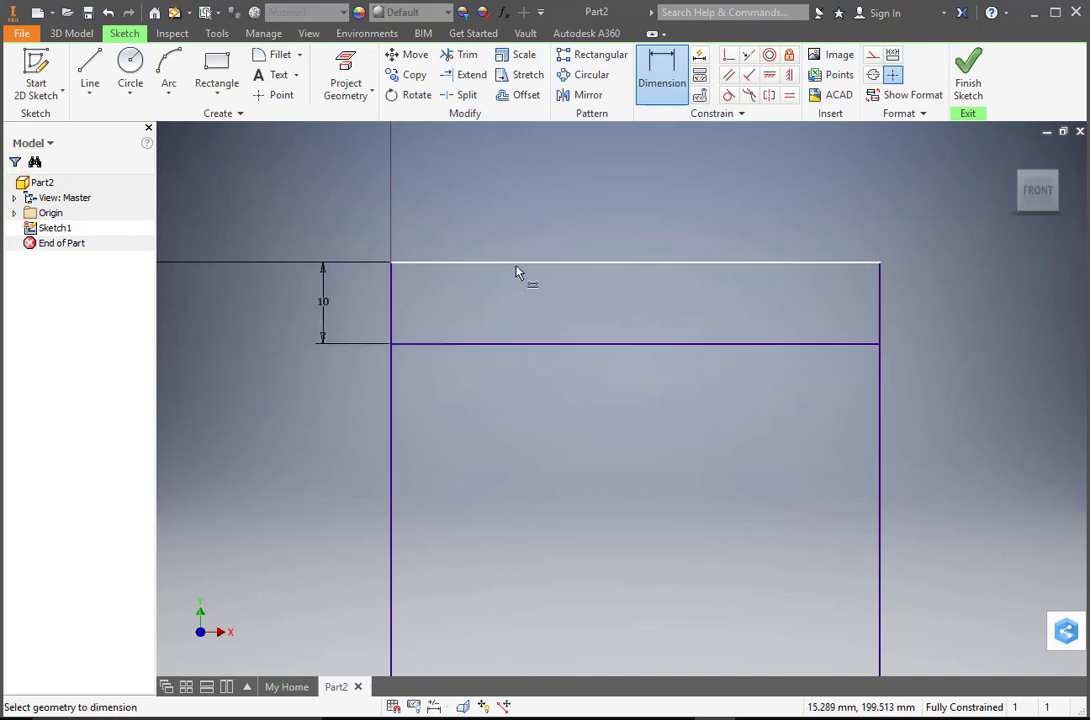
Step: Examine the dimensioned sketch from the narrow strip at its top down to the rectangle's bottom edge
scroll(676, 430, down, 2)
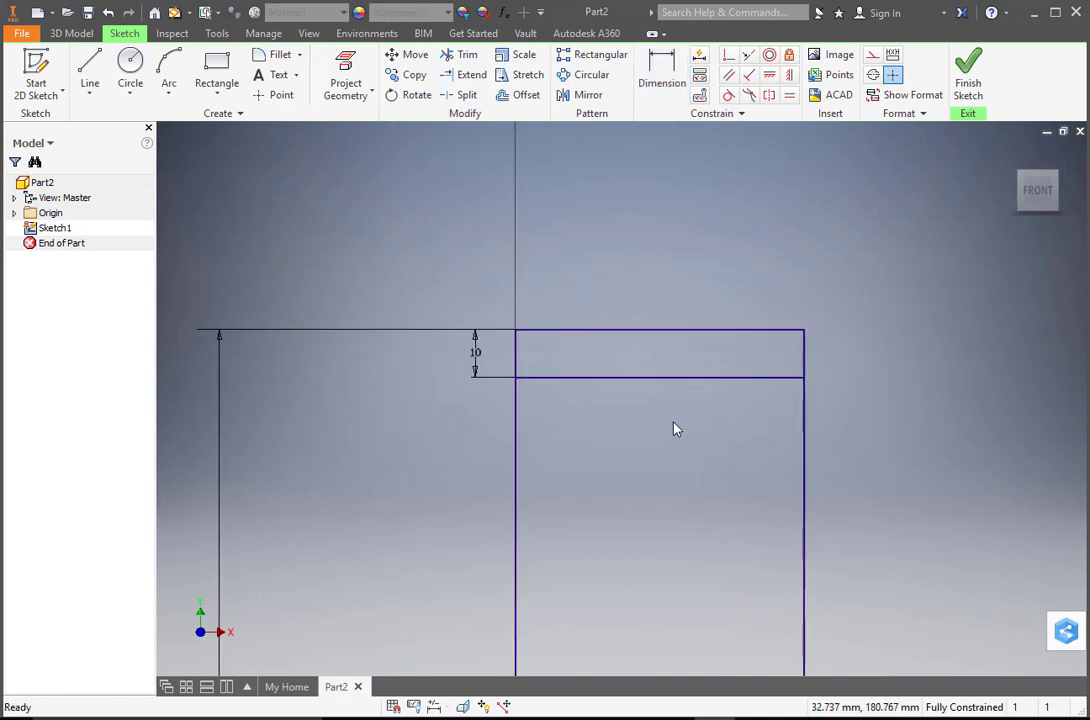
middle_drag(674, 428, 671, 283)
scroll(671, 286, up, 2)
scroll(628, 384, down, 5)
middle_drag(628, 544, 619, 438)
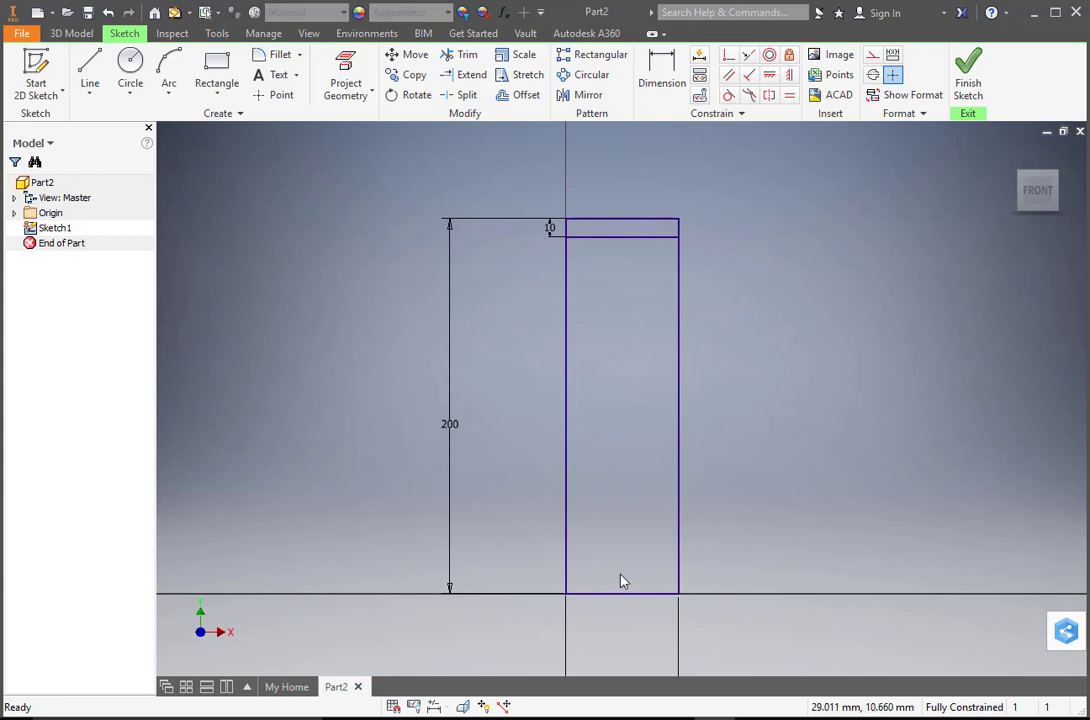
mouse_move(625, 564)
middle_down()
mouse_move(657, 477)
mouse_move(633, 533)
middle_up()
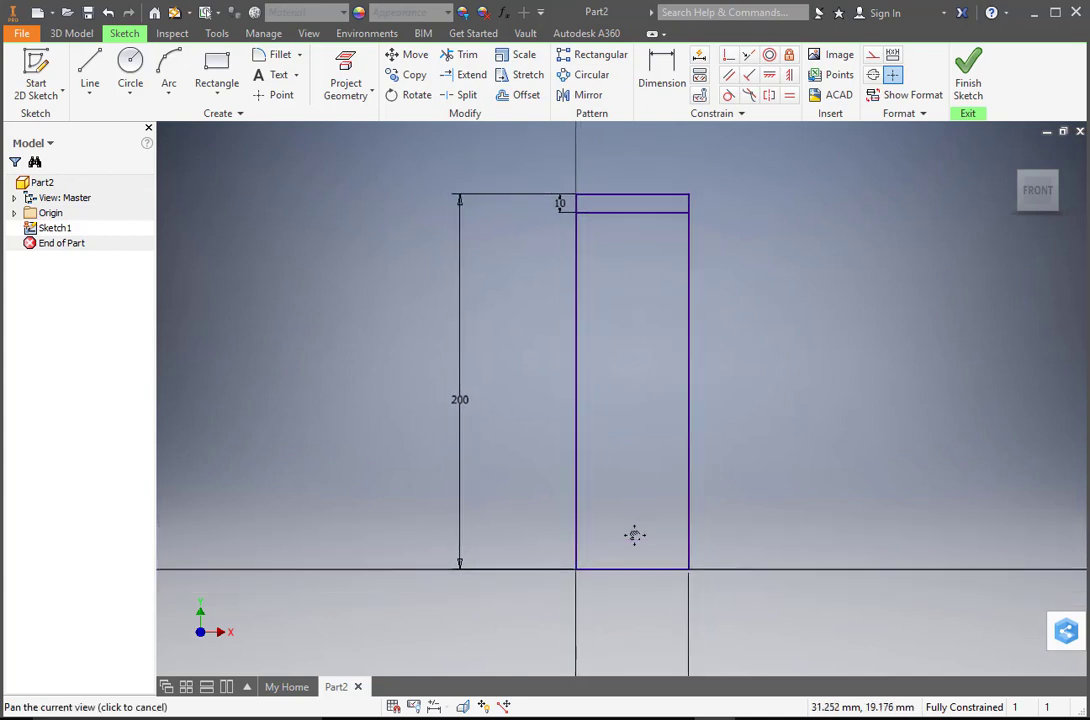
scroll(634, 566, down, 2)
scroll(635, 566, up, 5)
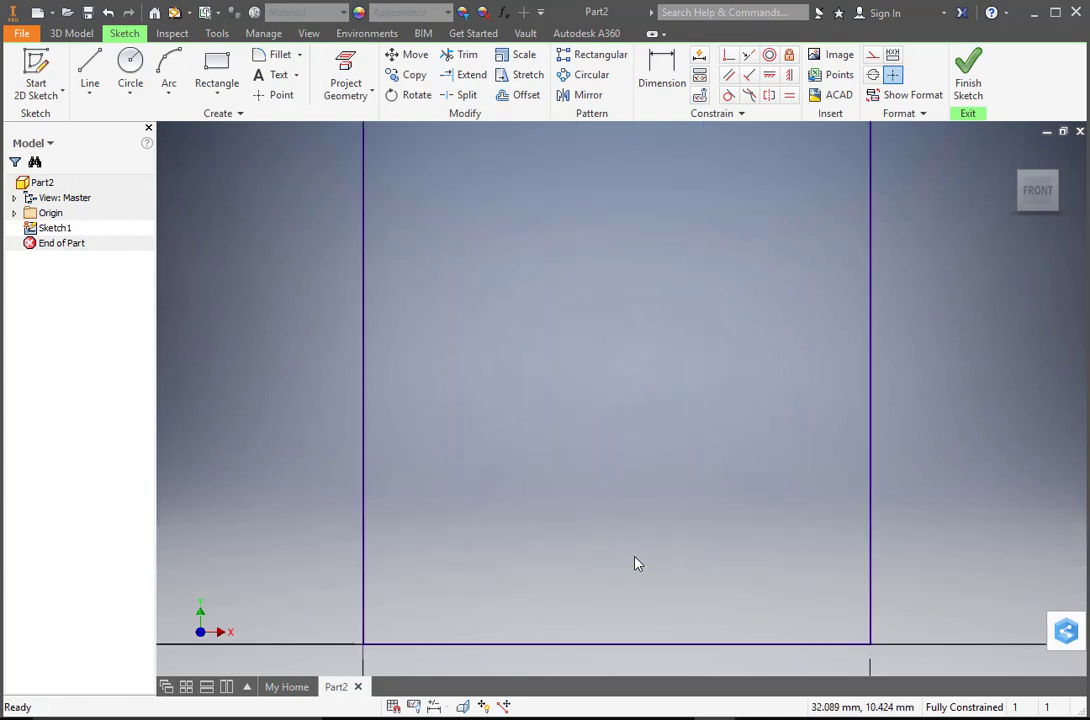
mouse_move(653, 444)
middle_down()
mouse_move(663, 367)
mouse_move(664, 440)
mouse_move(630, 474)
mouse_move(842, 365)
mouse_move(686, 472)
mouse_move(616, 414)
mouse_move(628, 414)
middle_up()
scroll(664, 437, down, 6)
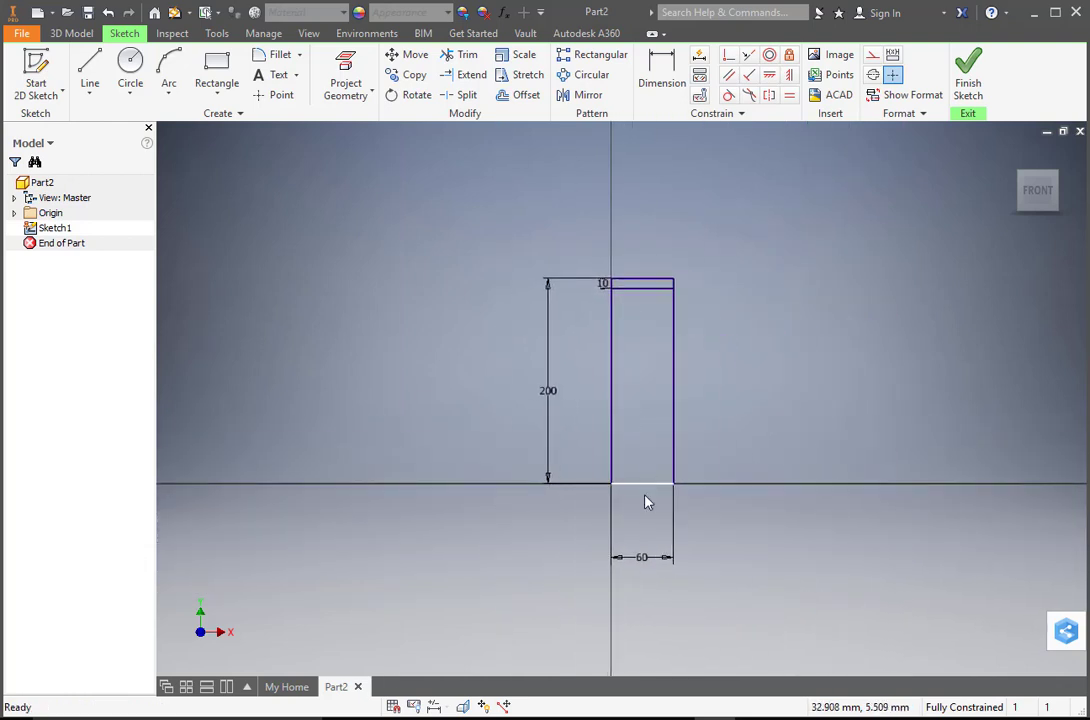
Step: Draw a horizontal line across the full width of the rectangle, about 9.4 mm above its bottom edge
scroll(645, 499, down, 2)
scroll(640, 484, up, 6)
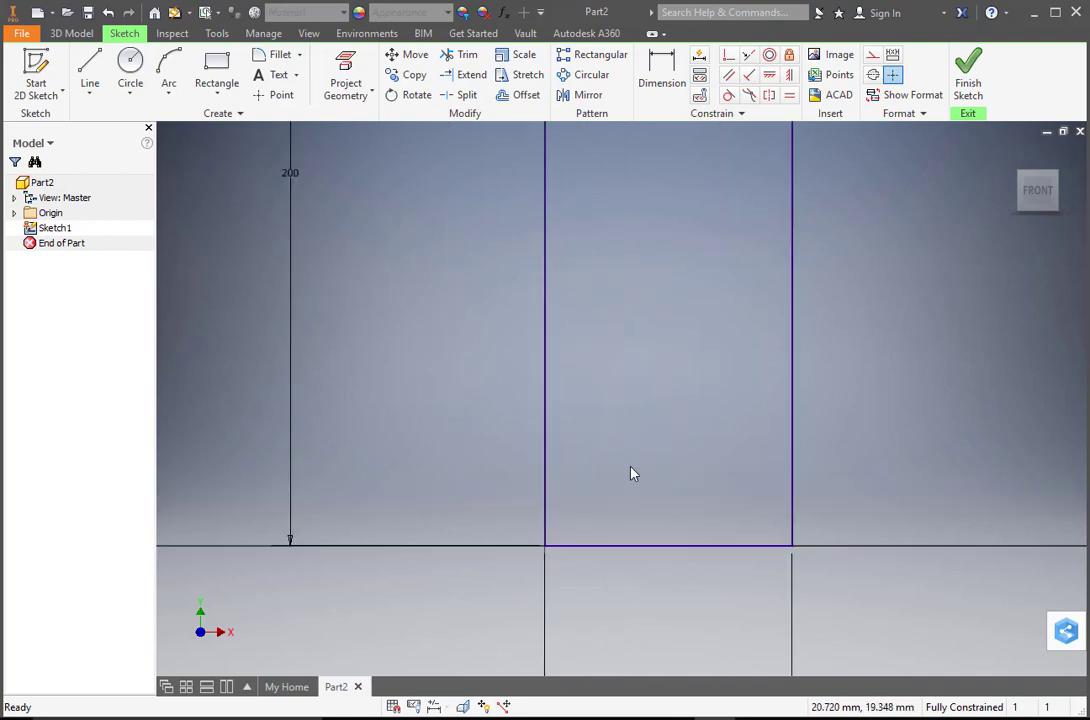
click(94, 66)
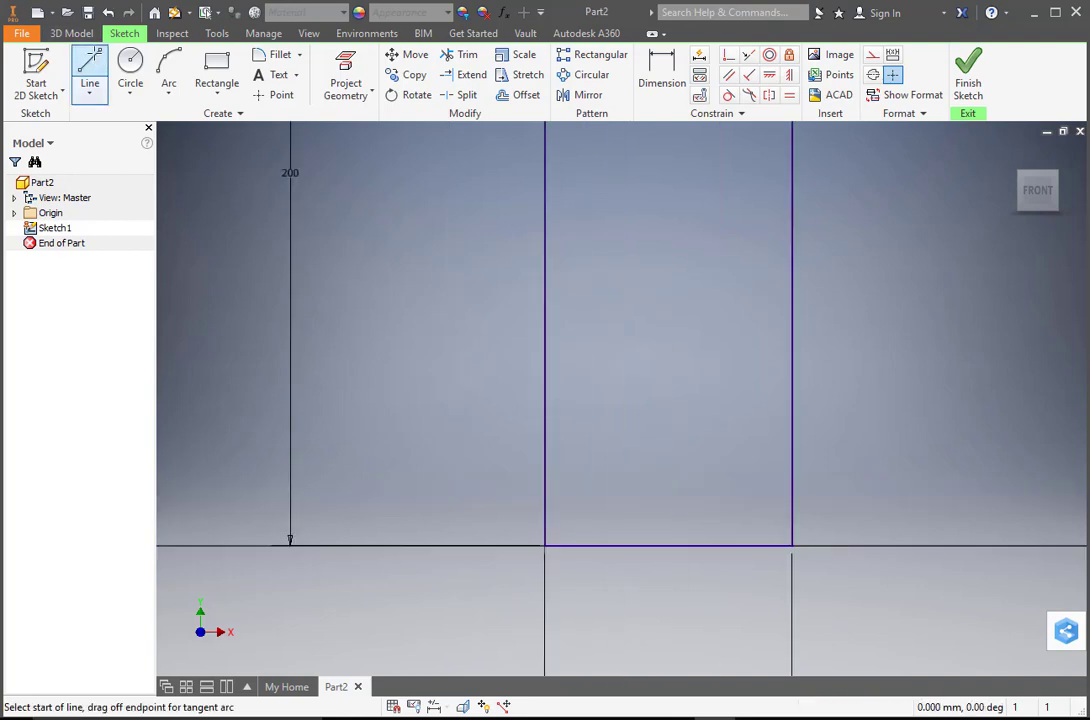
click(546, 508)
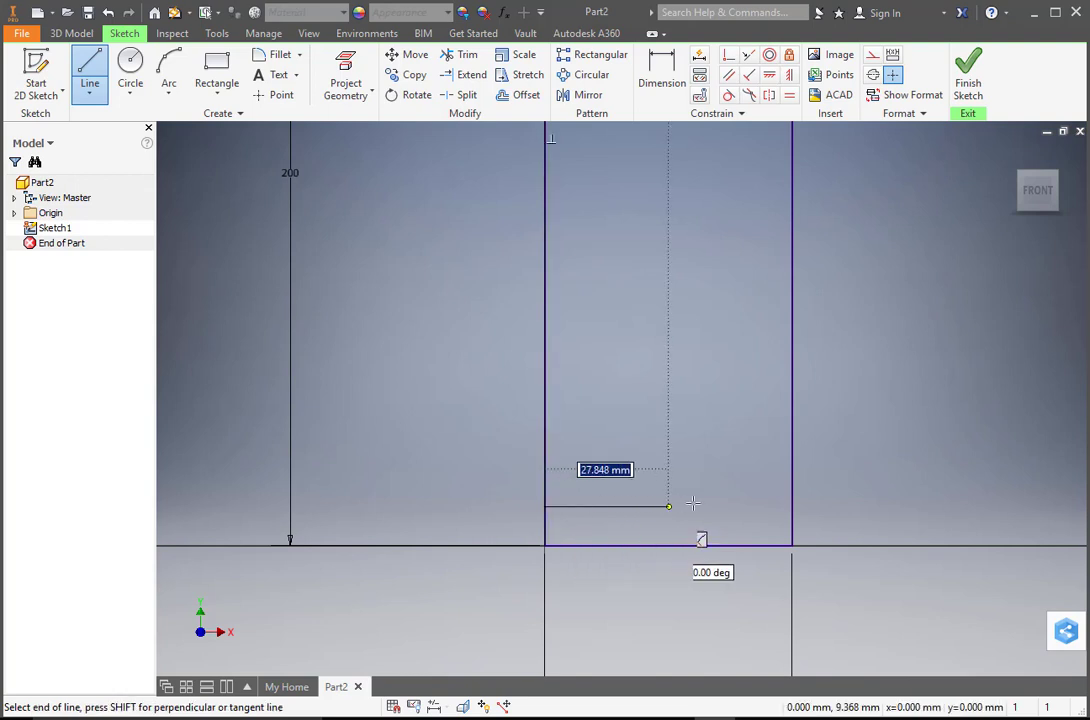
click(792, 508)
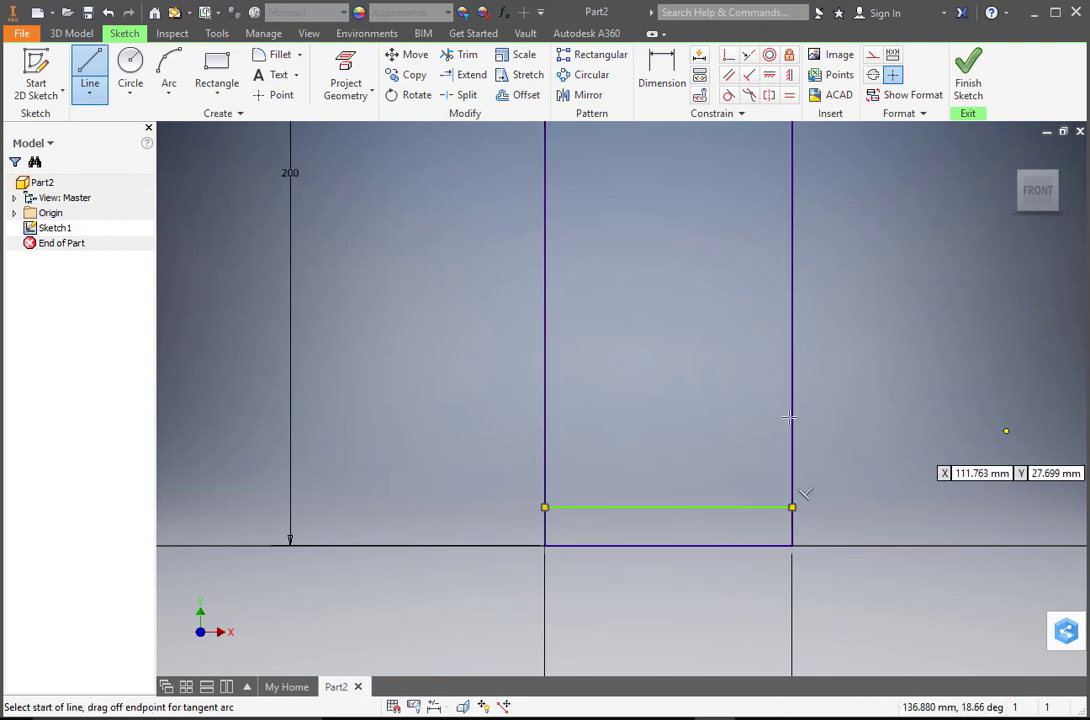
Step: Dimension the distance between the rectangle's bottom edge and the horizontal line above it as 10 mm
click(659, 67)
click(697, 548)
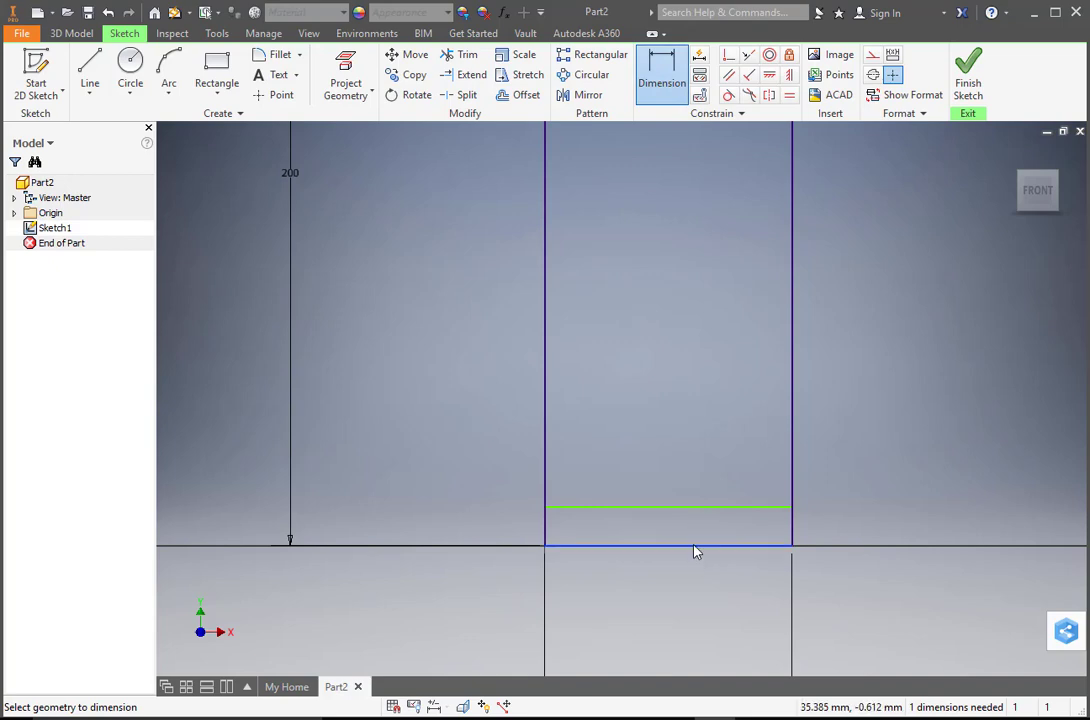
click(675, 510)
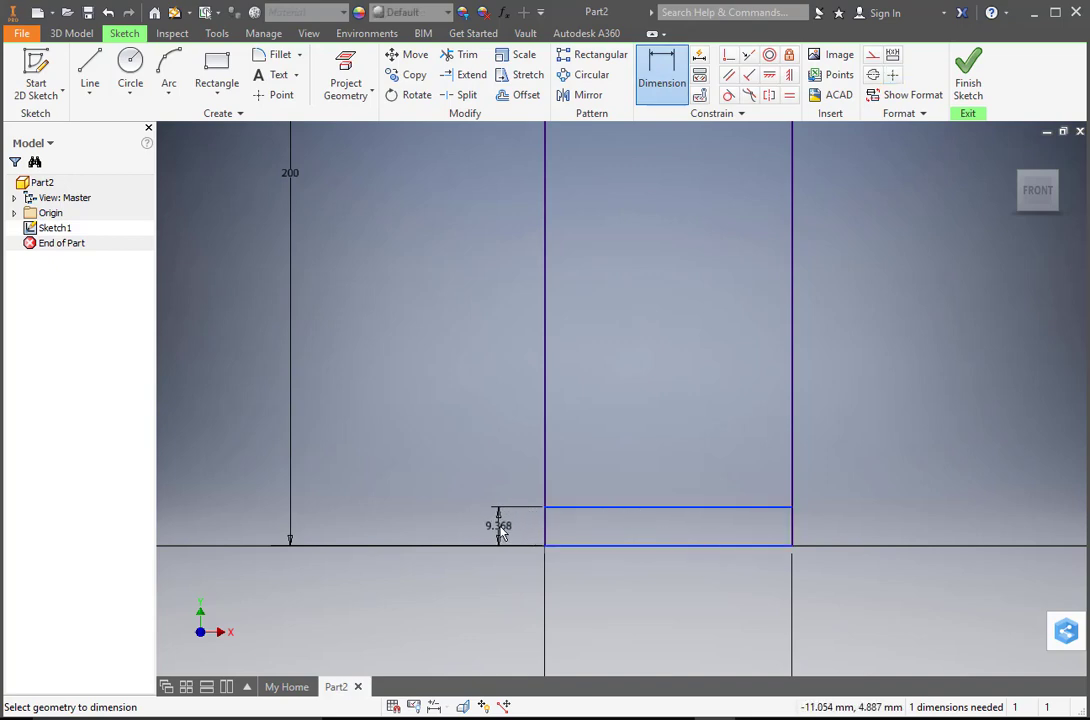
click(500, 533)
text(1)
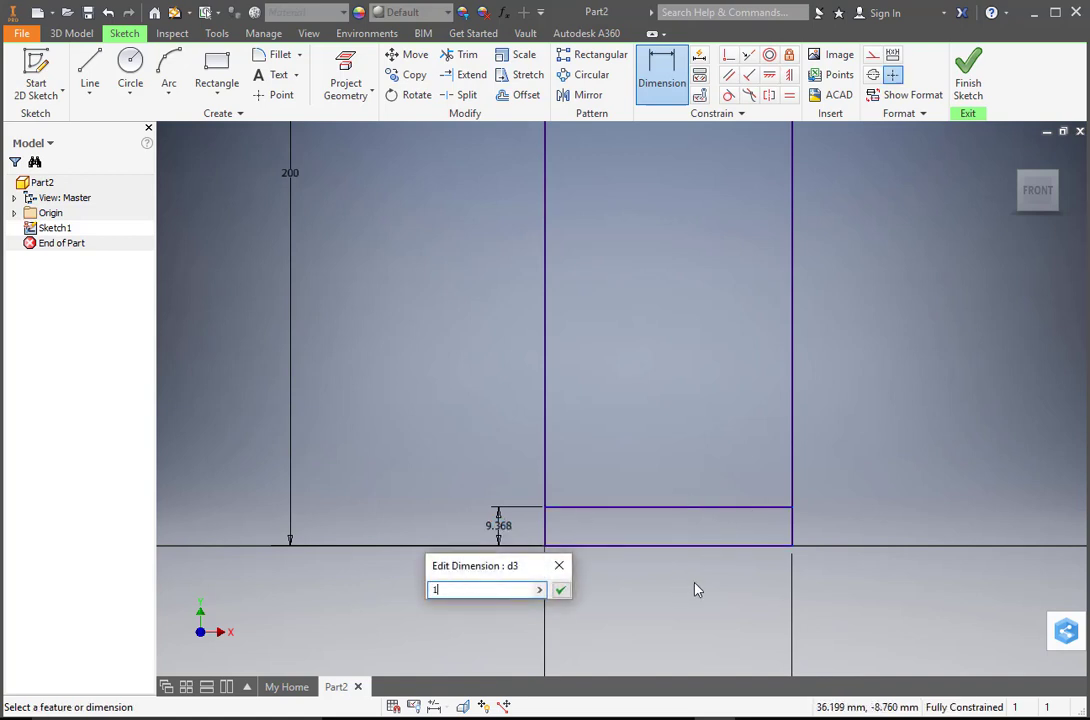
text(0)
key(Return)
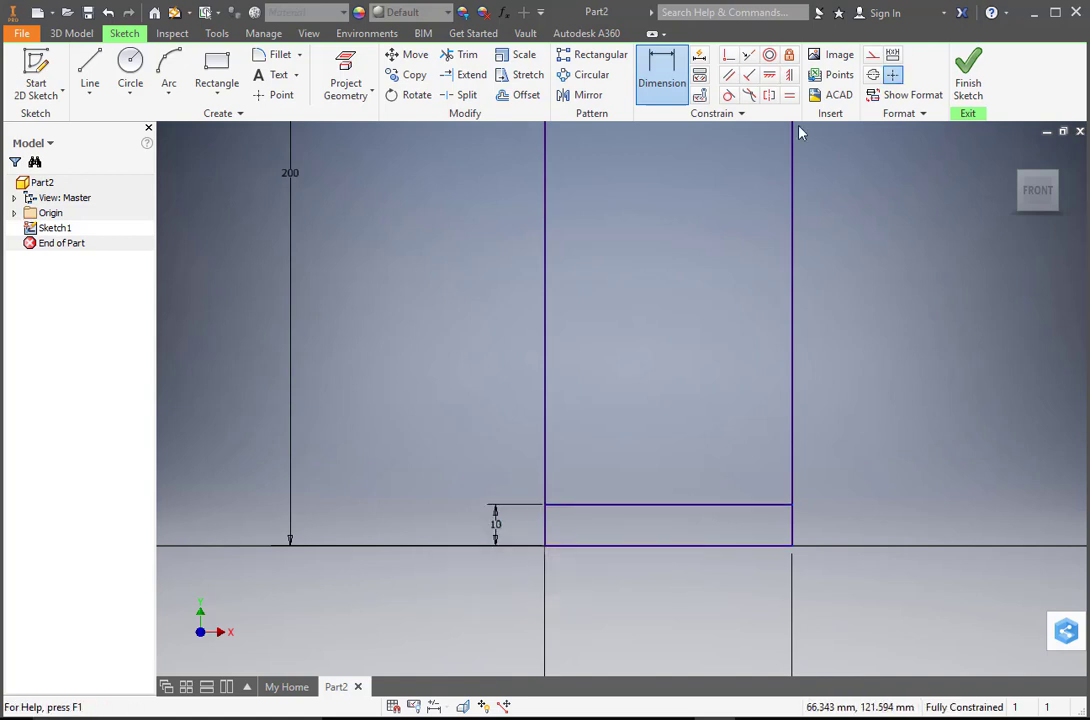
Step: Draw two vertical lines across the narrow strip at the rectangle's top, each about 15 mm in from its nearest side edge
scroll(664, 623, down, 5)
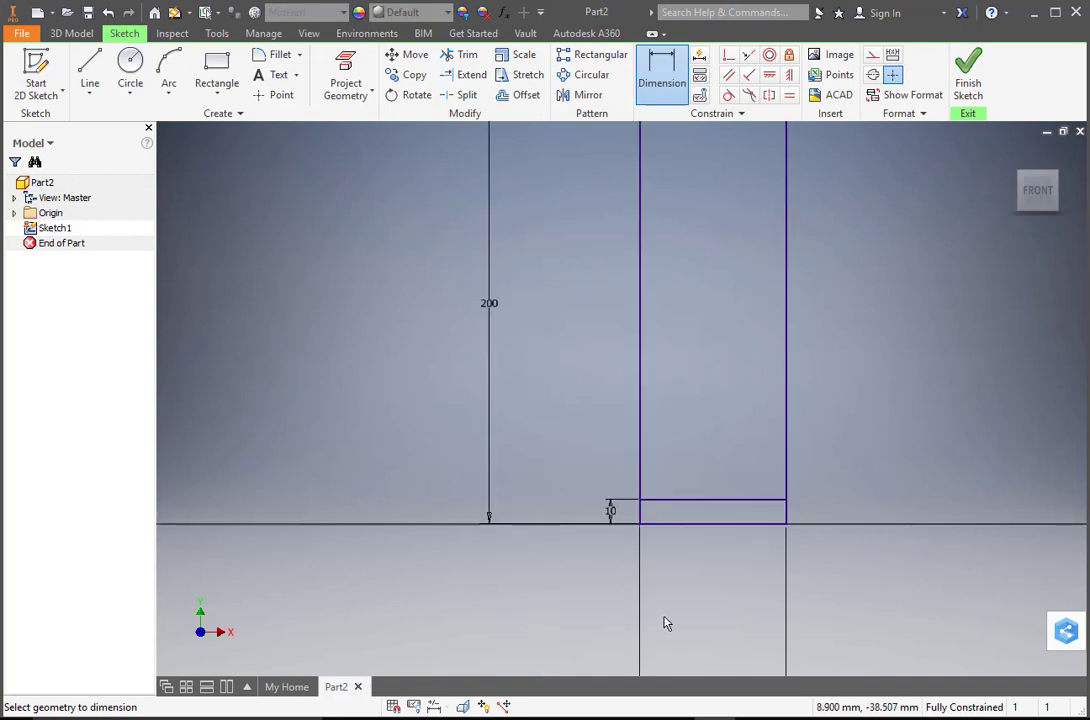
scroll(754, 518, up, 2)
mouse_move(669, 567)
middle_down()
mouse_move(616, 428)
mouse_move(600, 448)
middle_up()
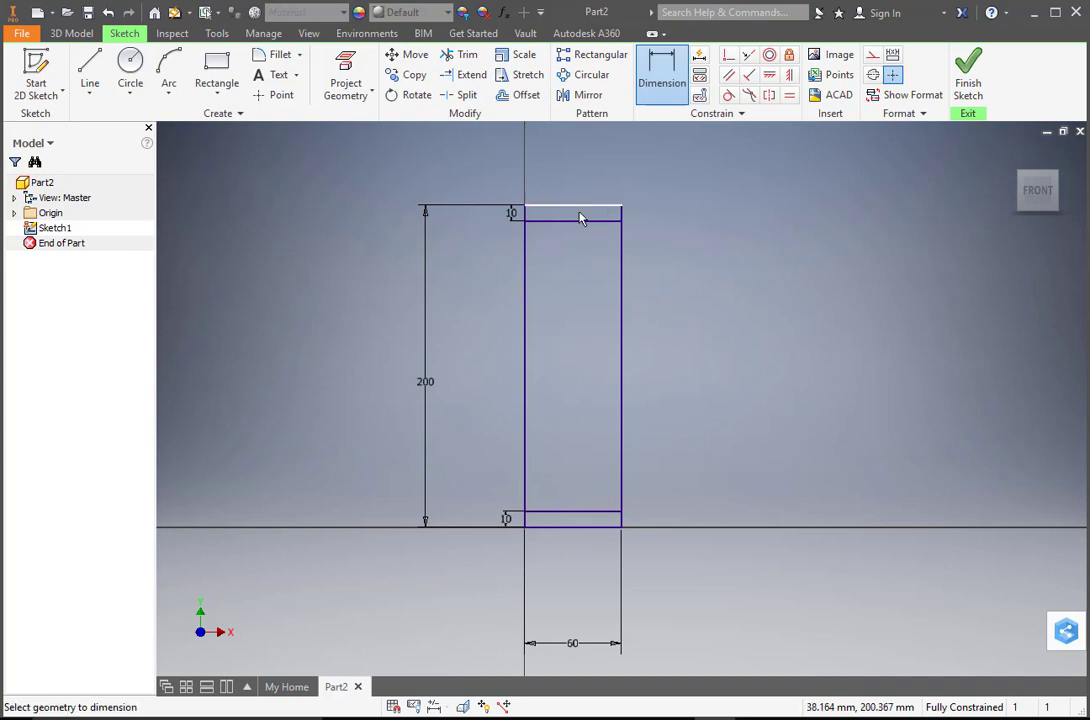
scroll(575, 212, down, 3)
scroll(556, 198, up, 5)
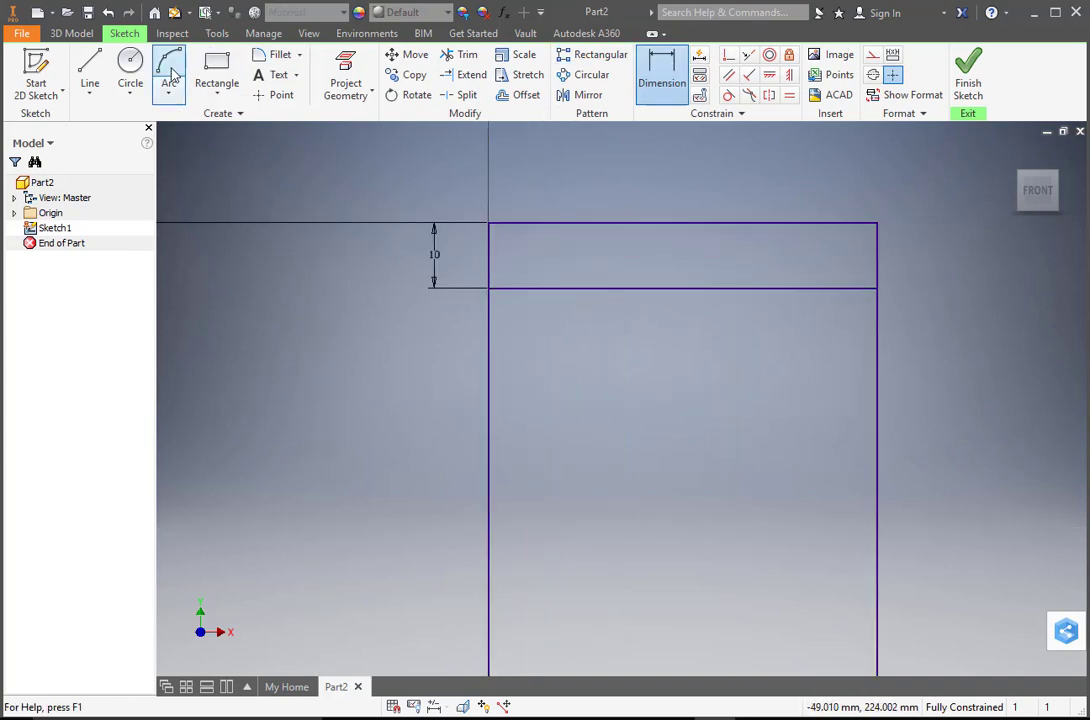
click(89, 72)
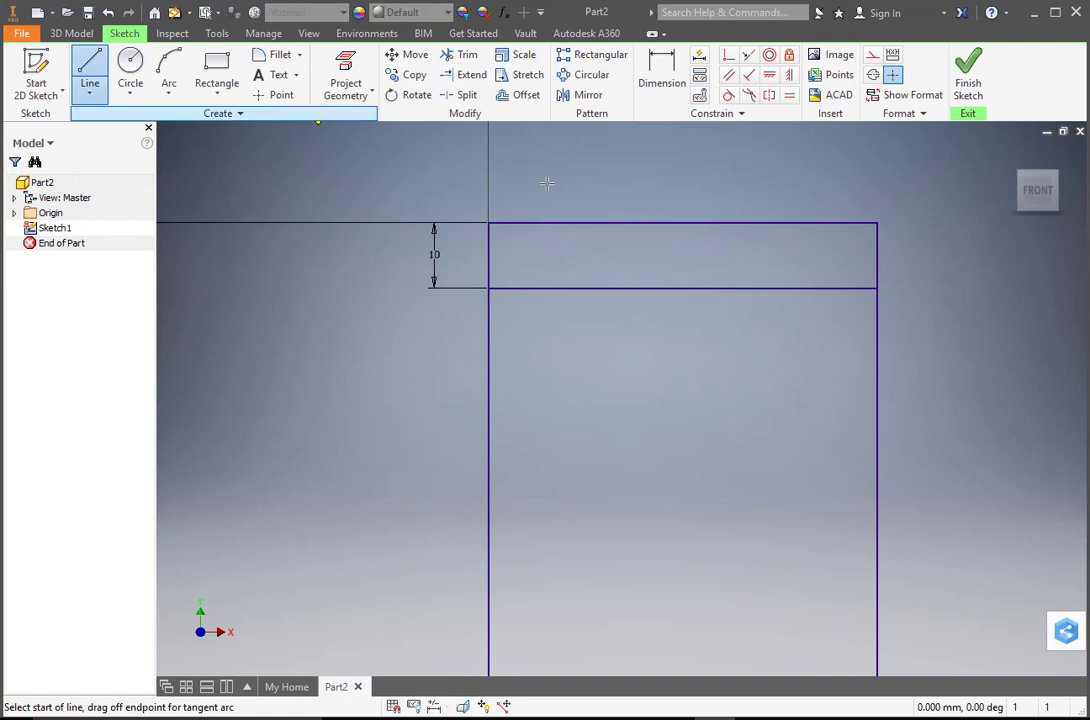
click(586, 288)
double_click(586, 222)
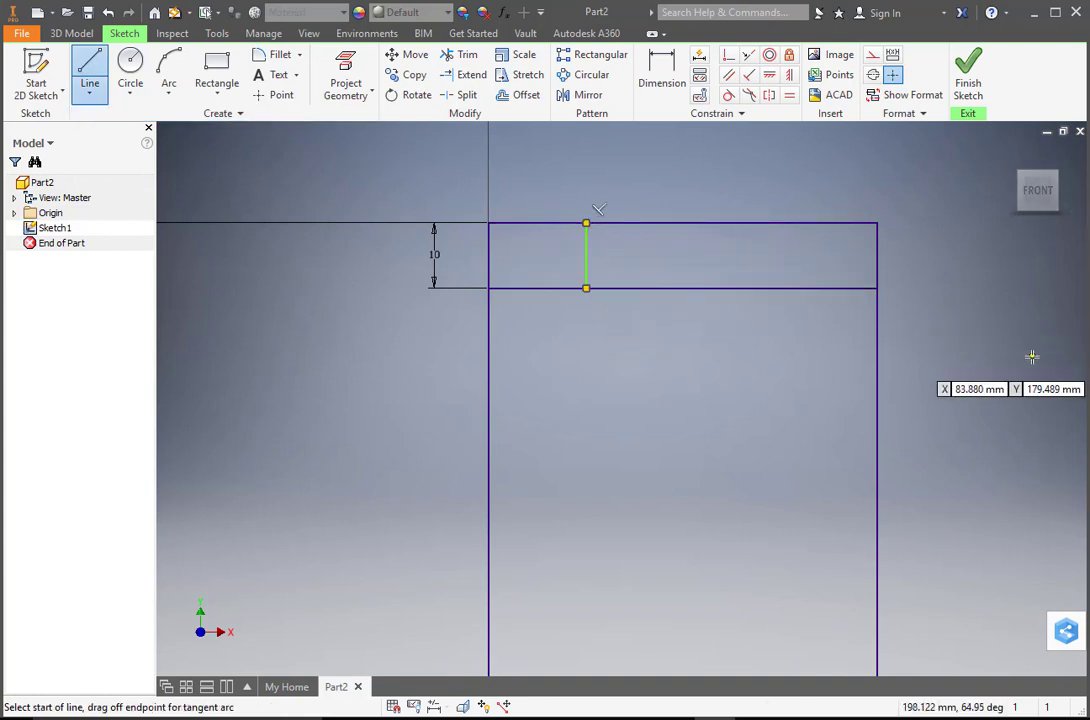
click(779, 288)
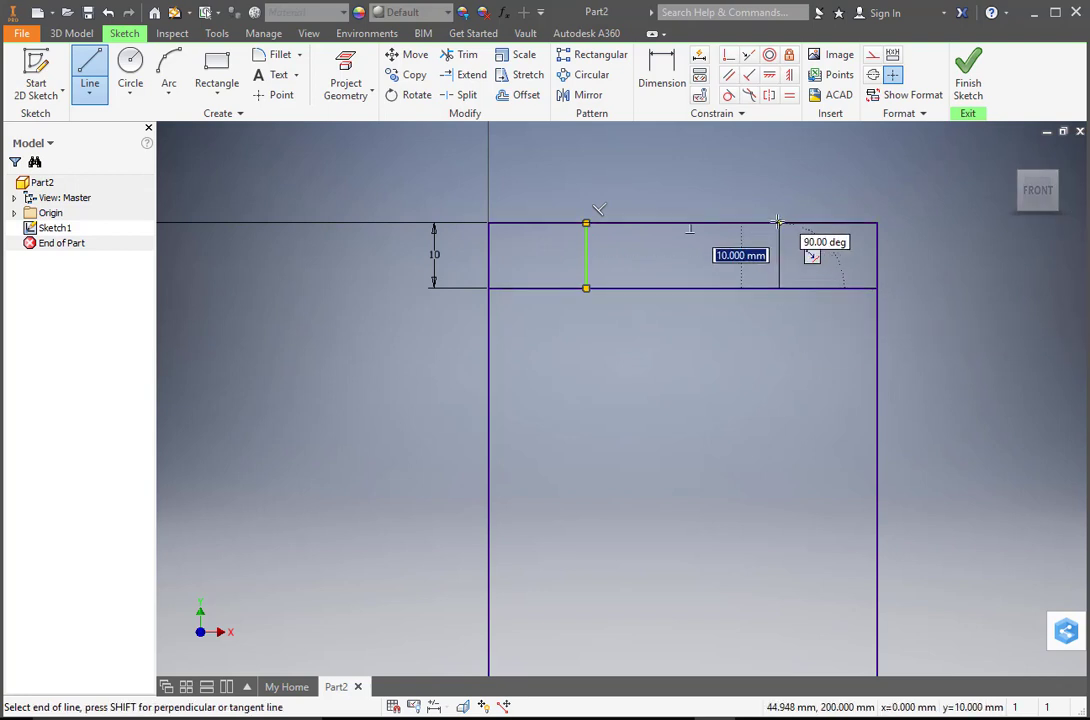
double_click(779, 222)
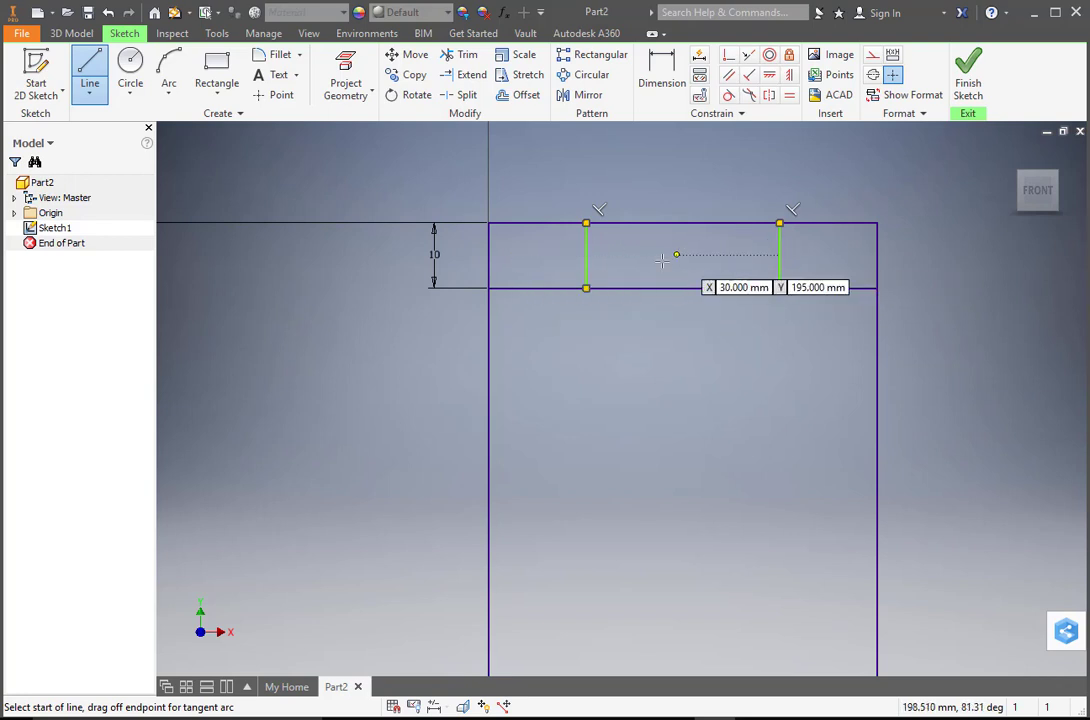
Step: Dimension the top strip's left vertical line at 20 mm from the rectangle's left edge
click(661, 67)
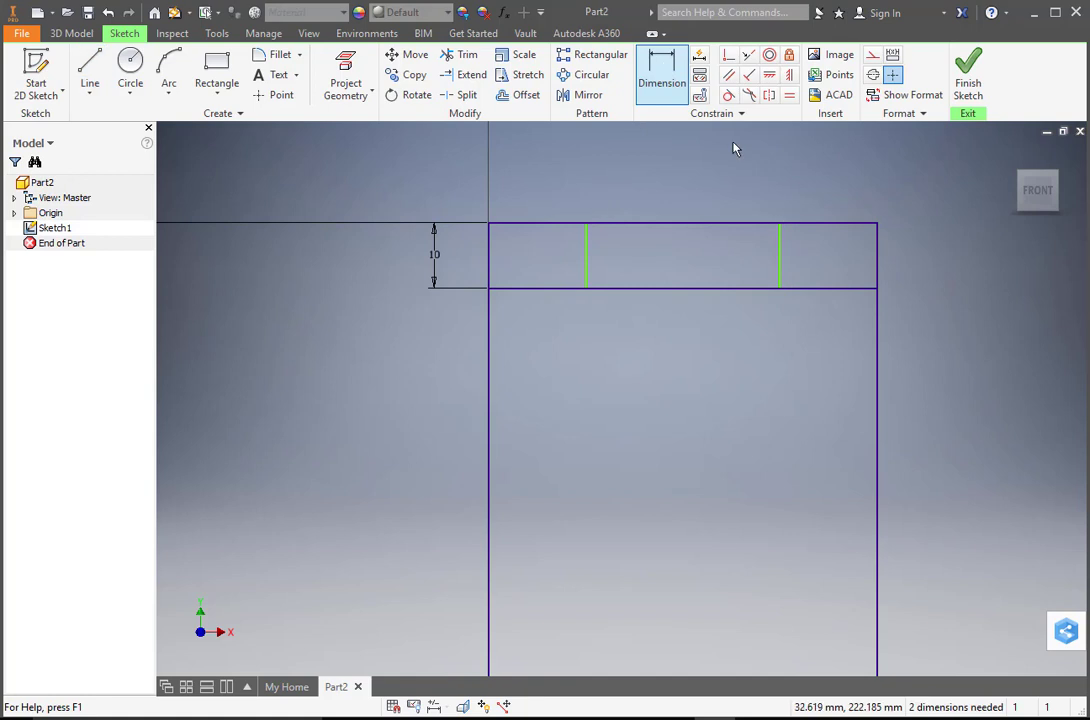
click(489, 265)
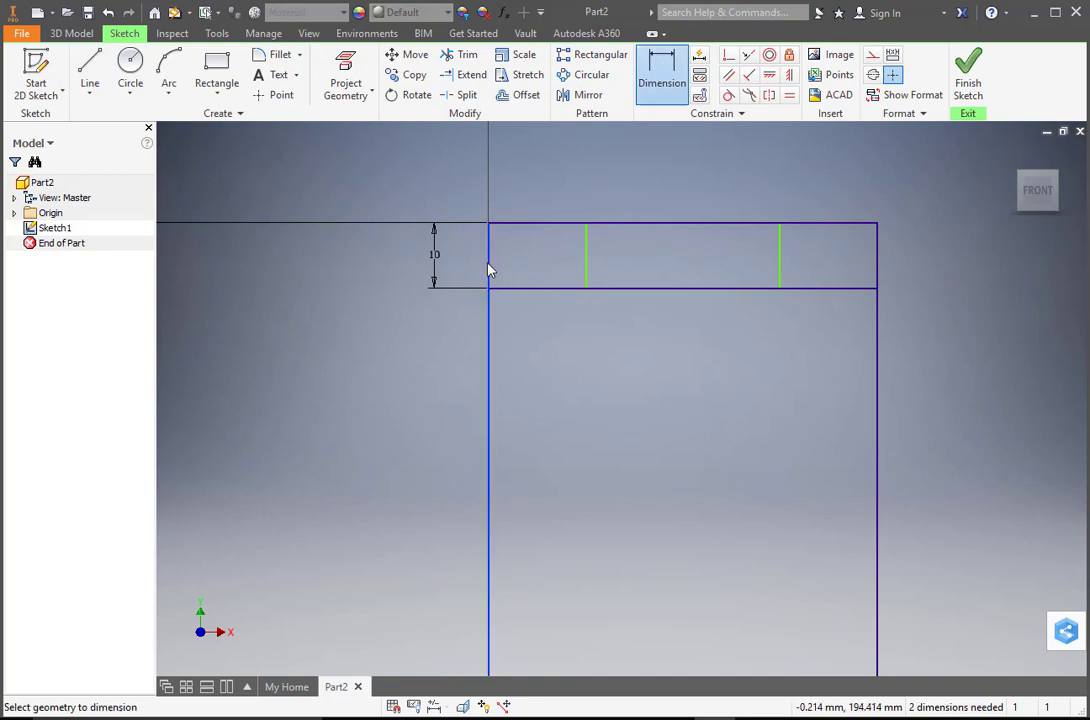
click(587, 262)
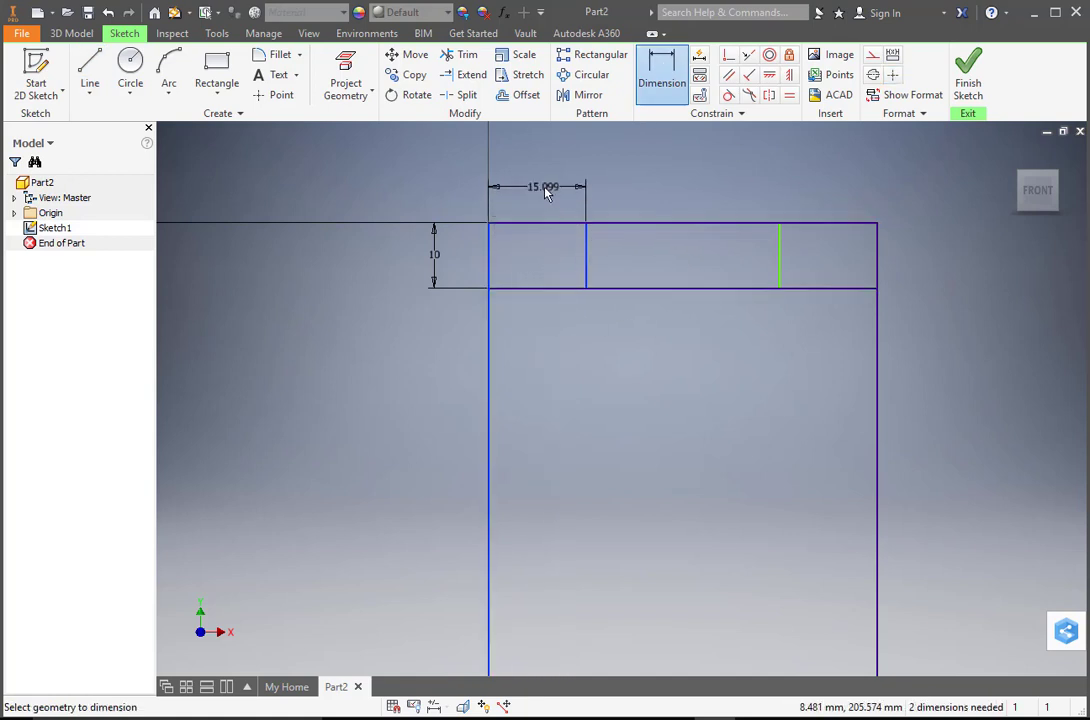
click(546, 193)
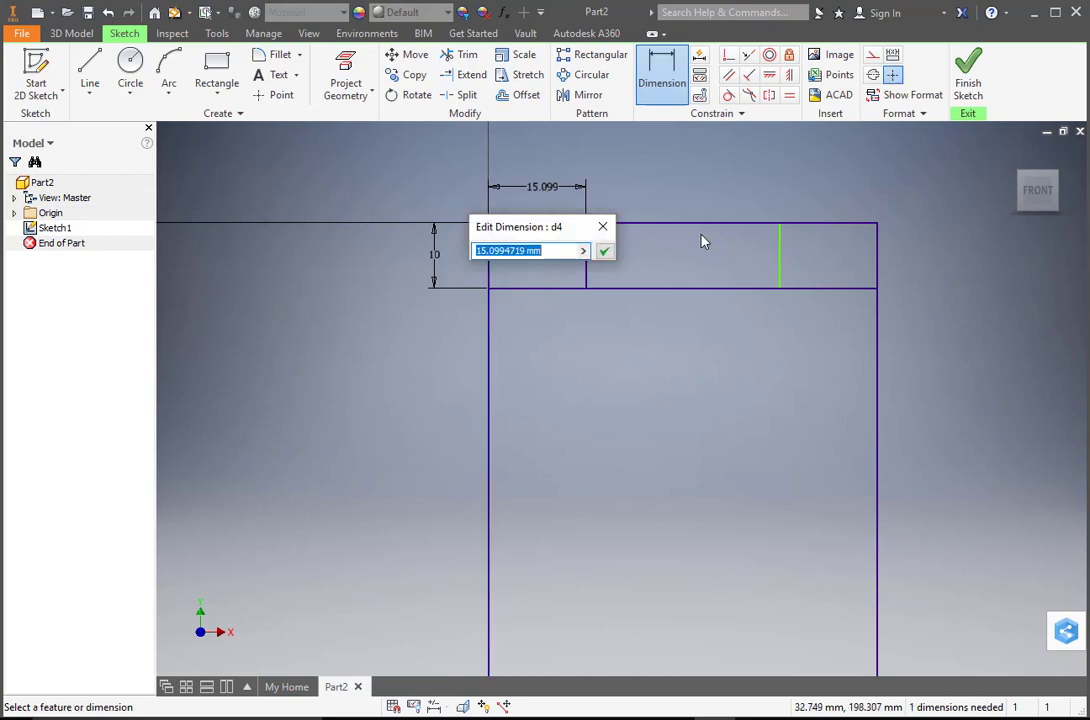
text(20)
key(Return)
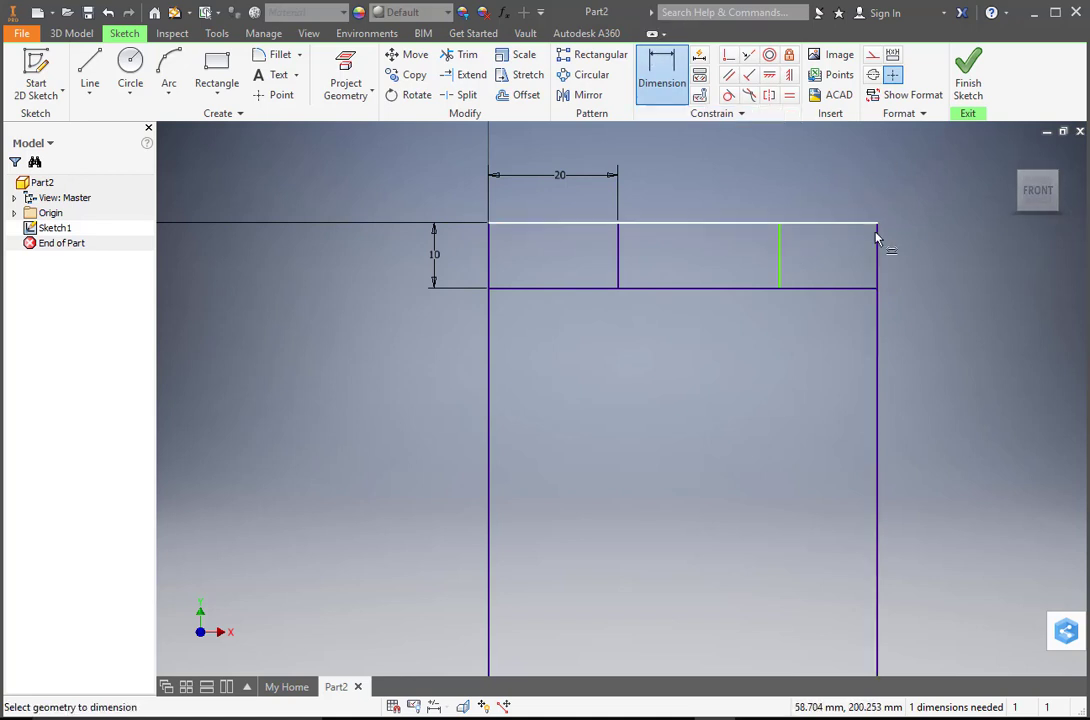
Step: Dimension the top strip's right vertical line at 20 mm from the rectangle's right edge
click(782, 248)
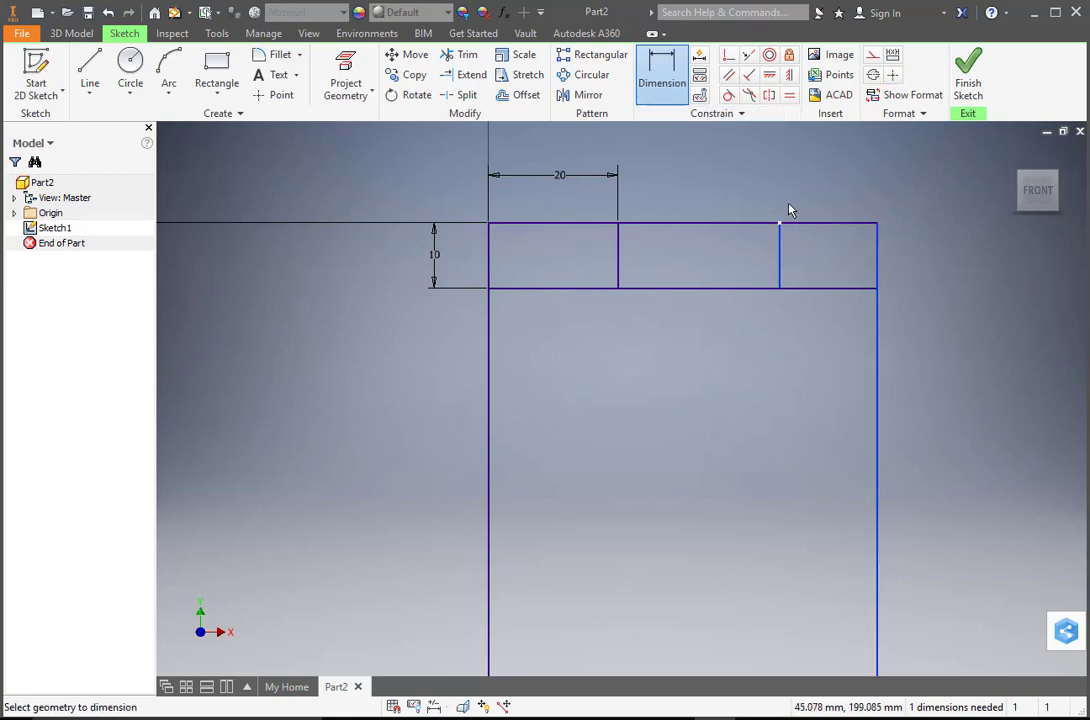
click(827, 183)
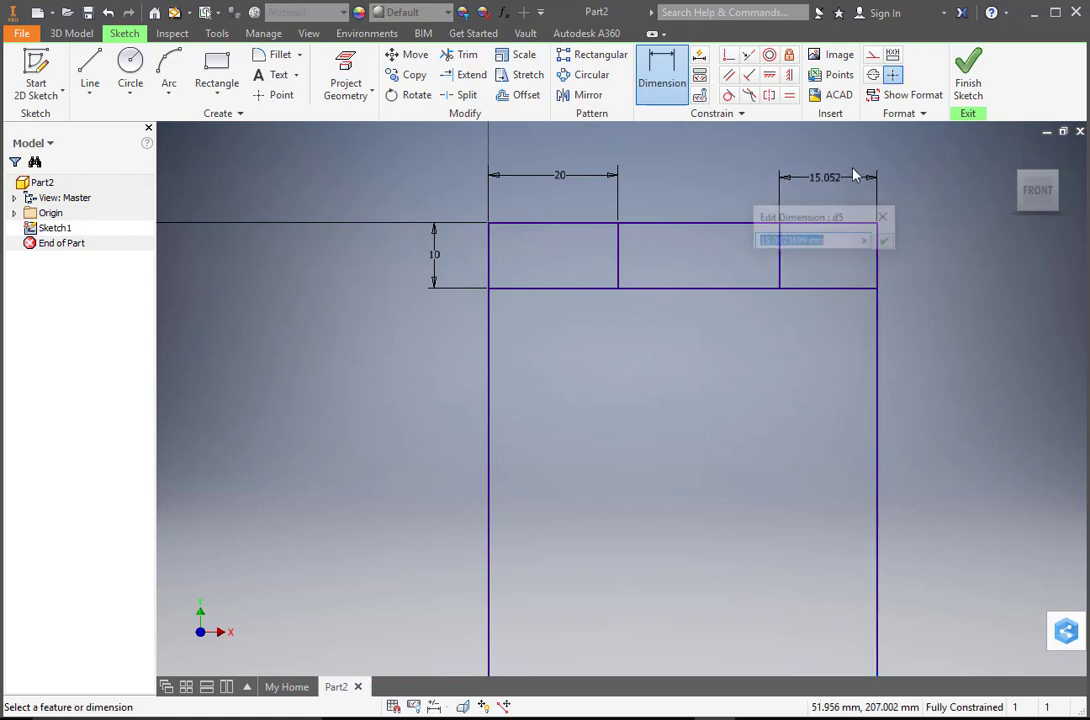
text(20)
key(Return)
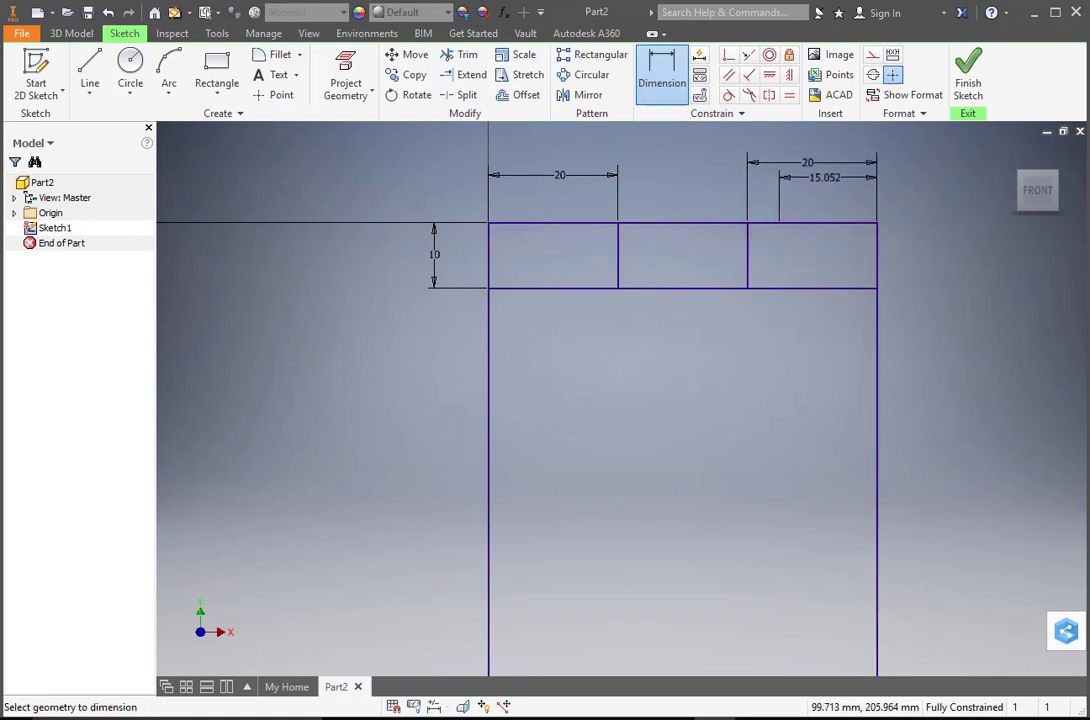
Step: Draw two vertical lines across the narrow strip at the rectangle's bottom, about 15 mm and 41 mm from its left edge
scroll(790, 371, up, 3)
scroll(790, 371, down, 5)
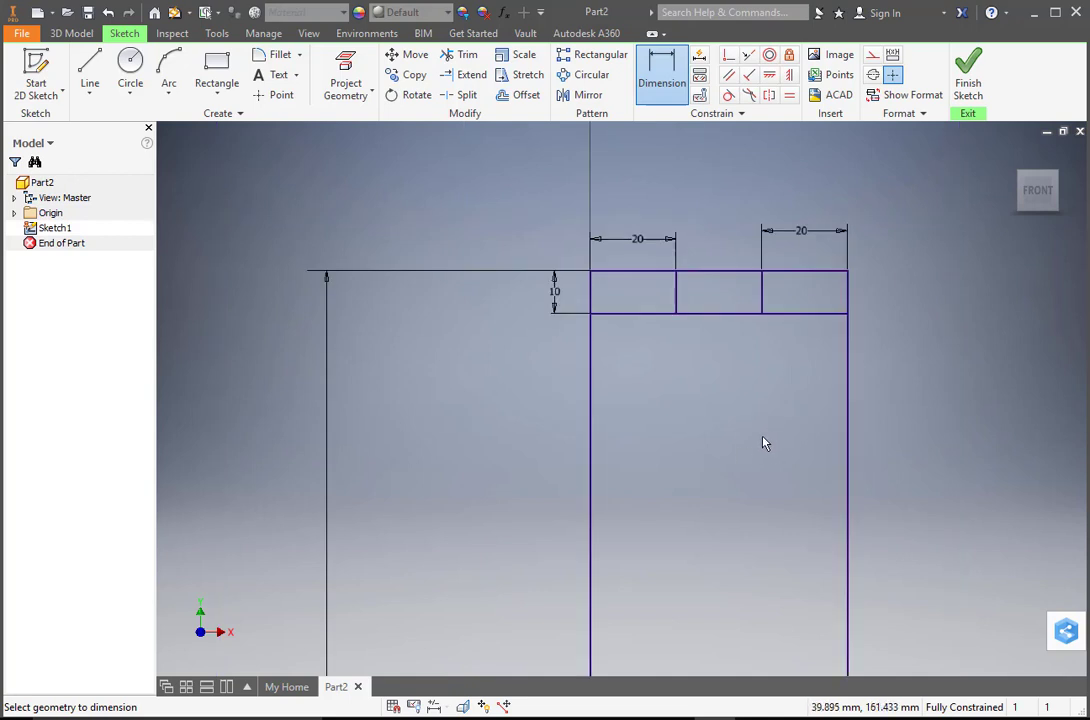
scroll(752, 499, up, 1)
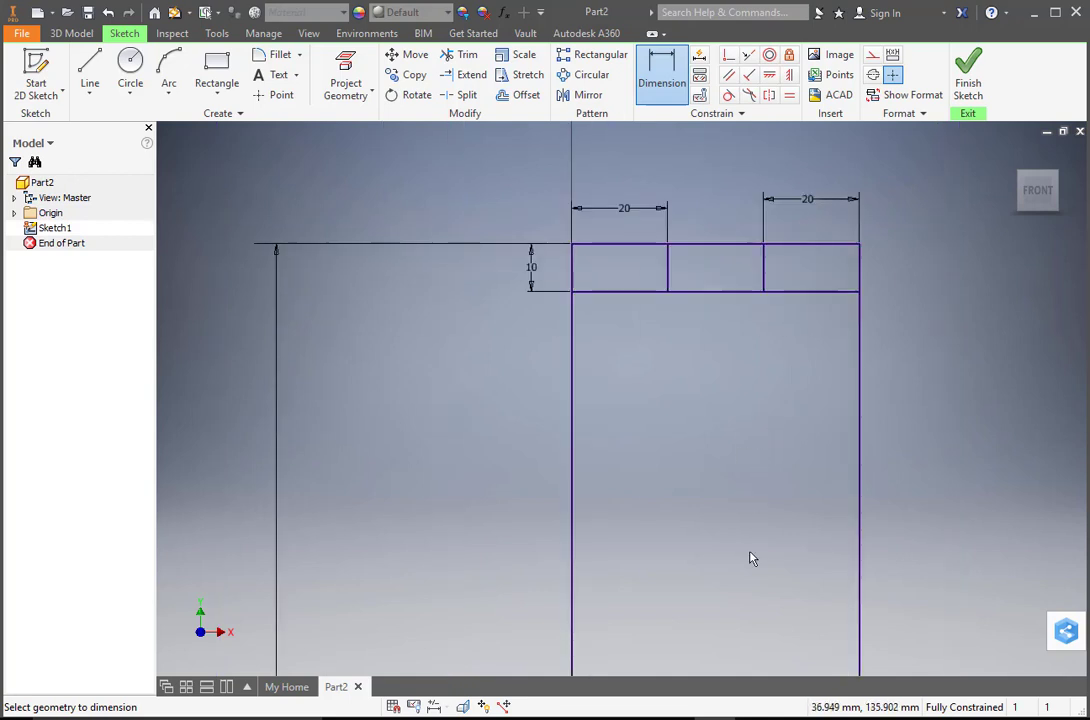
scroll(750, 562, down, 3)
middle_drag(747, 569, 715, 328)
scroll(712, 350, up, 4)
scroll(708, 450, down, 6)
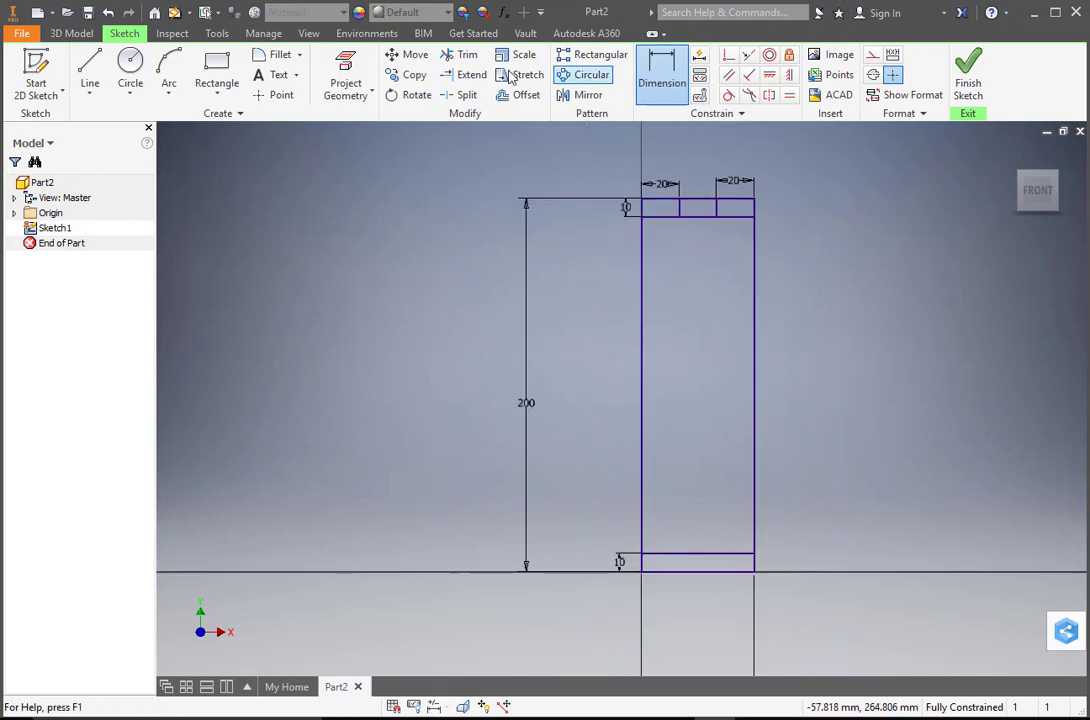
click(89, 68)
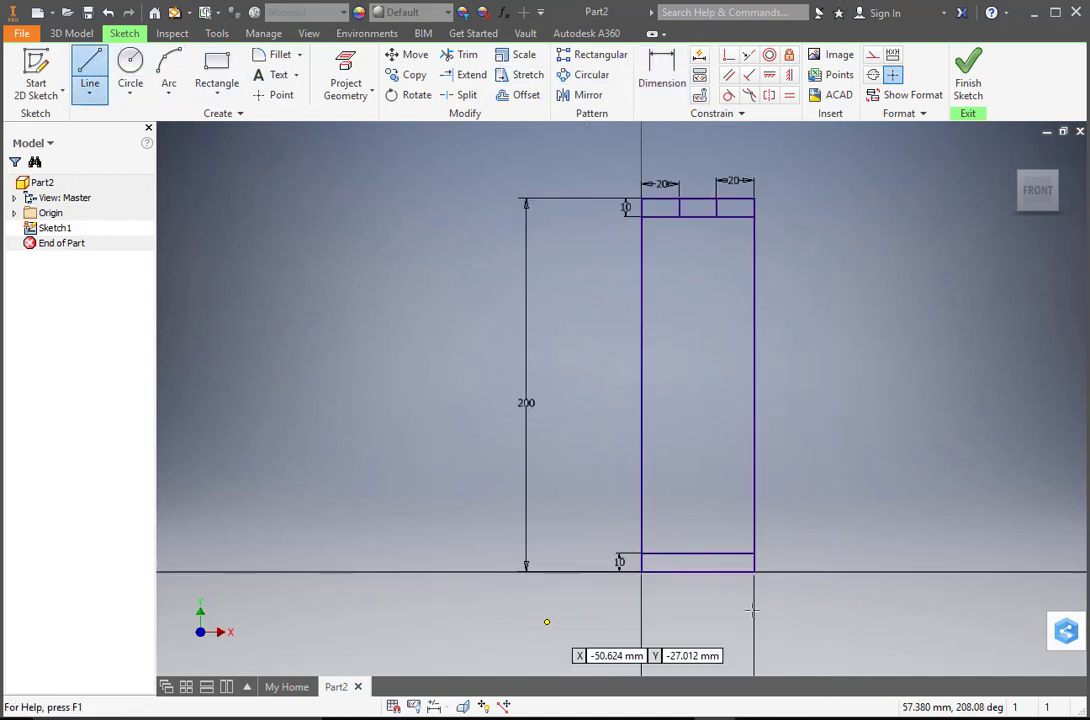
scroll(720, 575, down, 3)
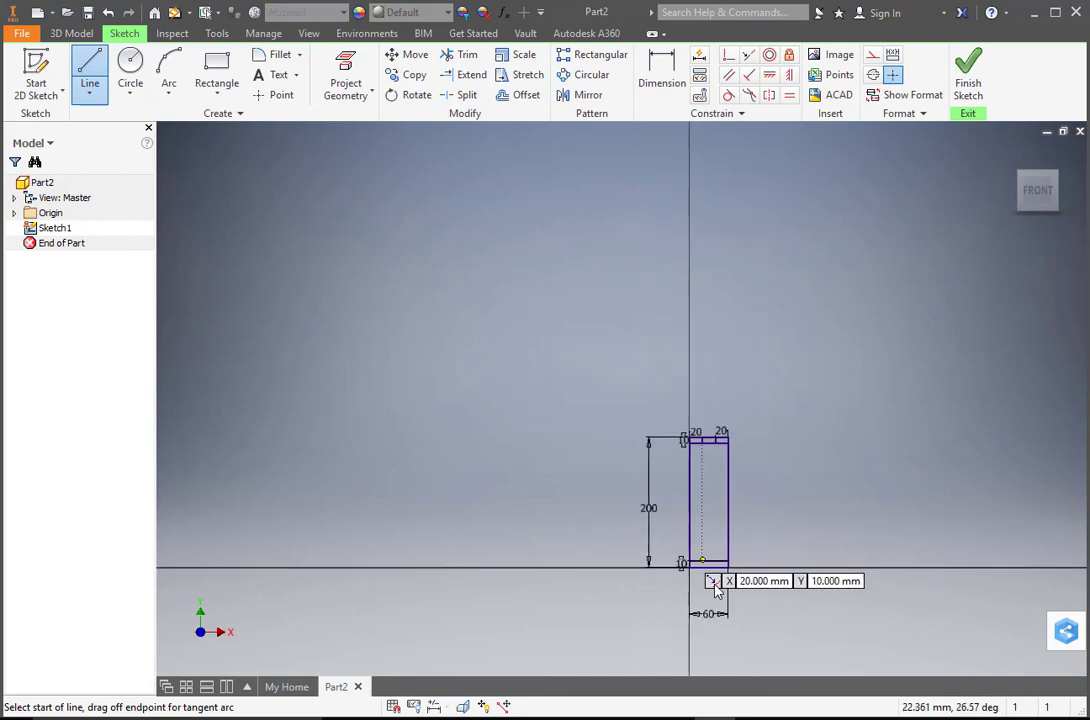
scroll(710, 575, up, 5)
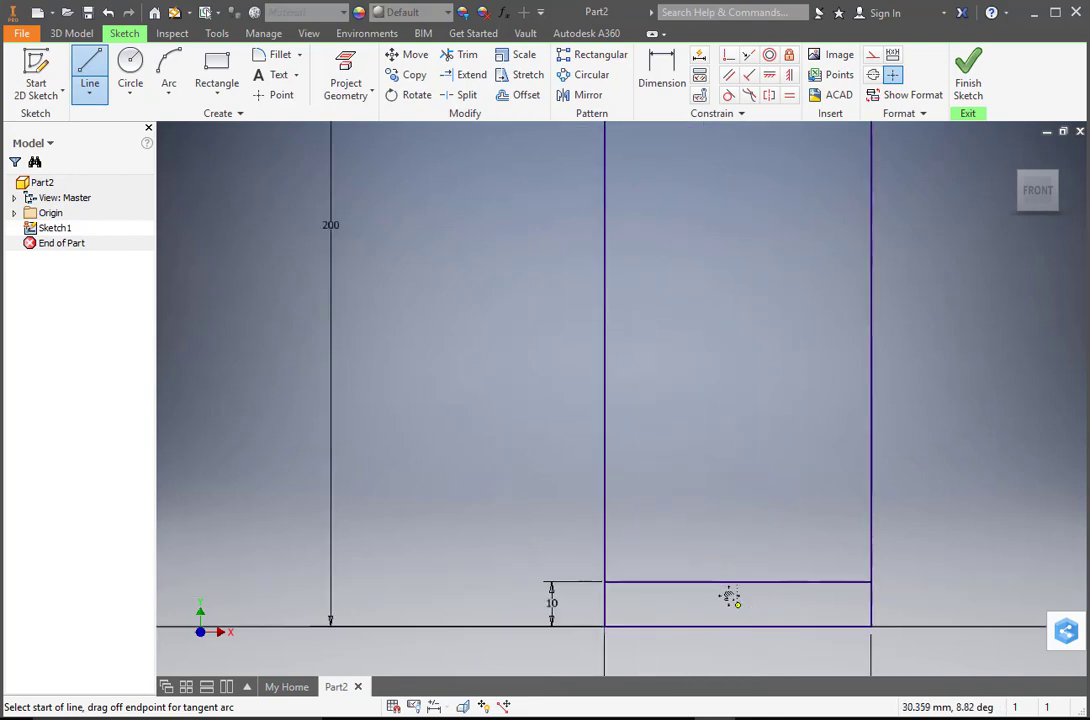
middle_drag(730, 597, 679, 540)
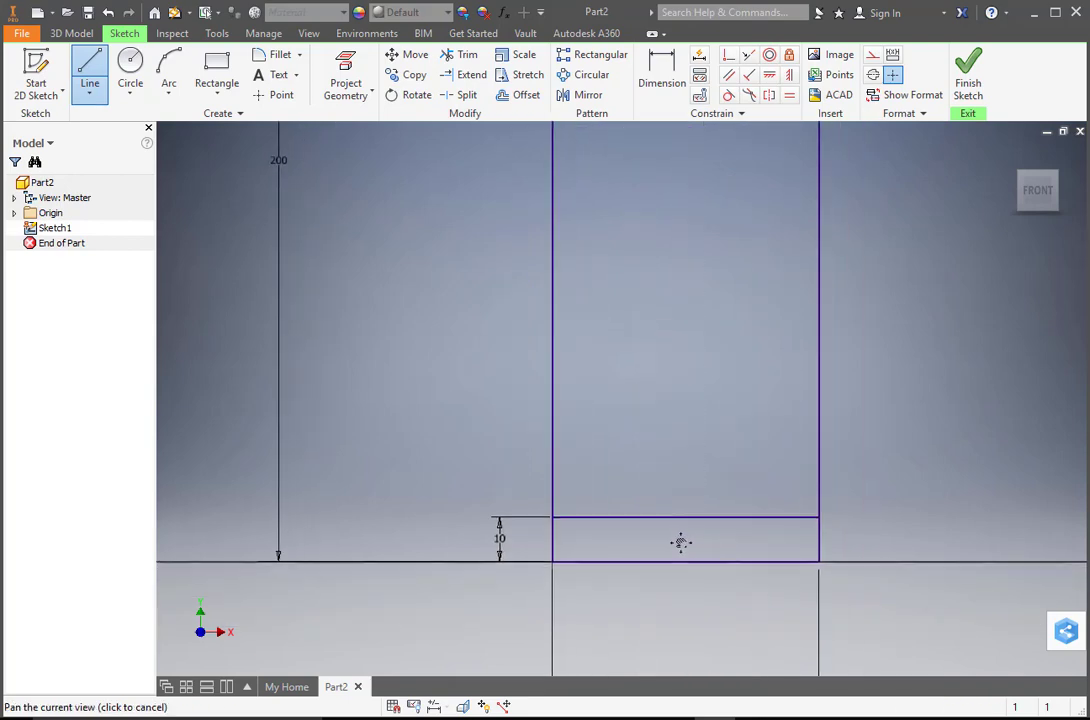
click(616, 518)
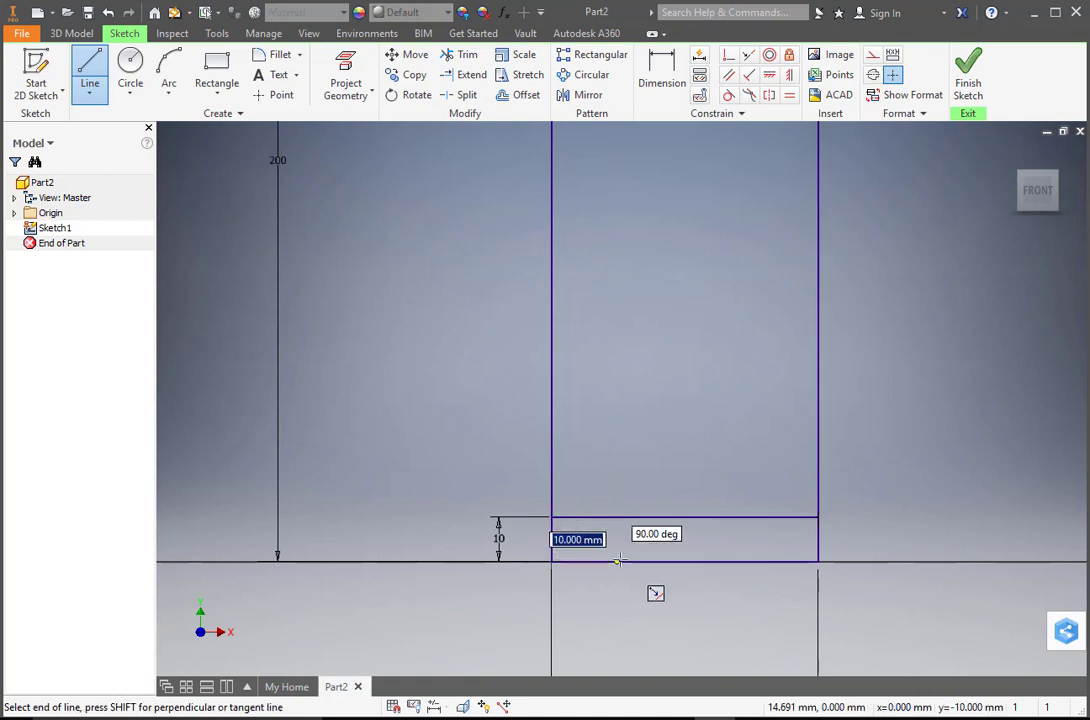
double_click(617, 561)
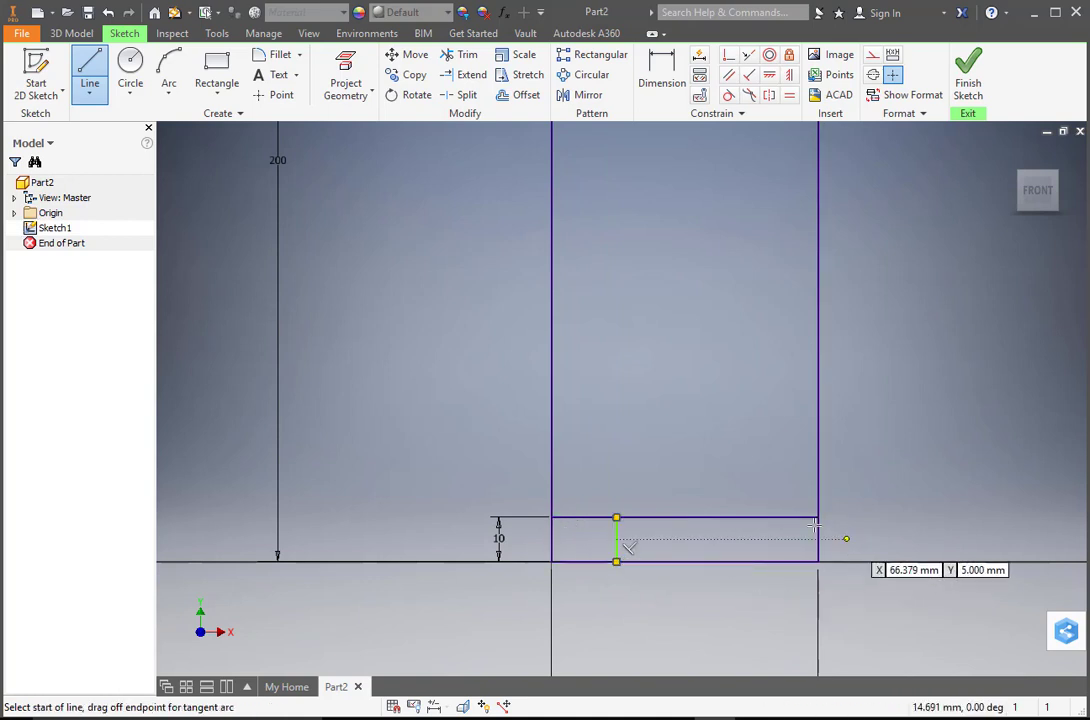
click(734, 517)
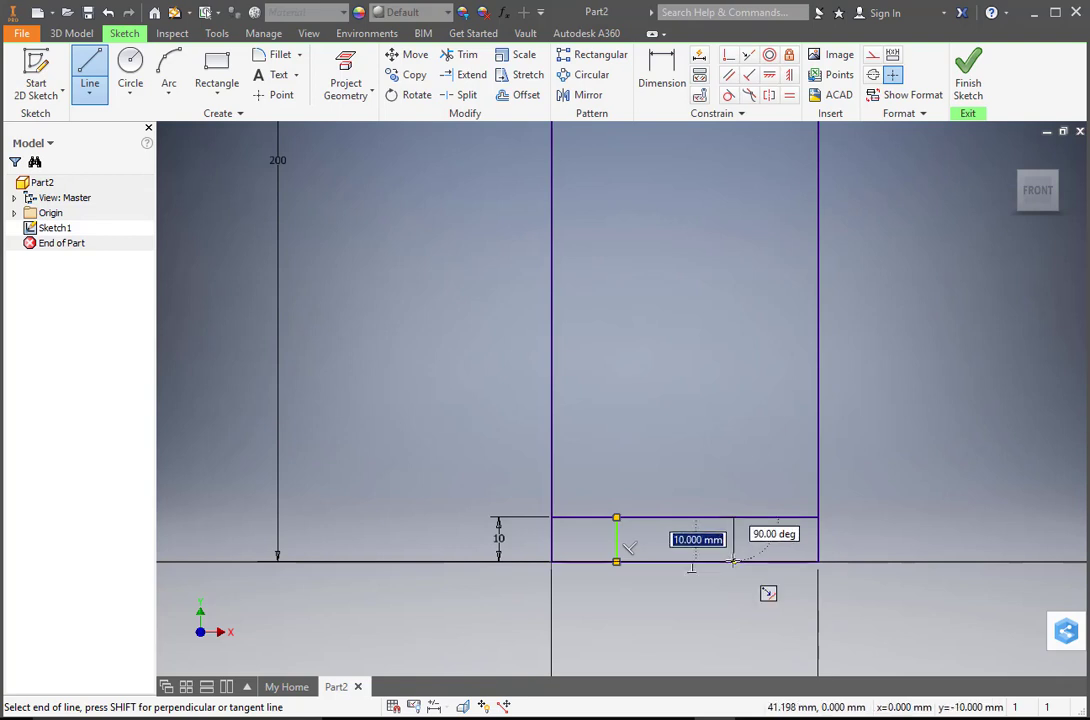
double_click(733, 561)
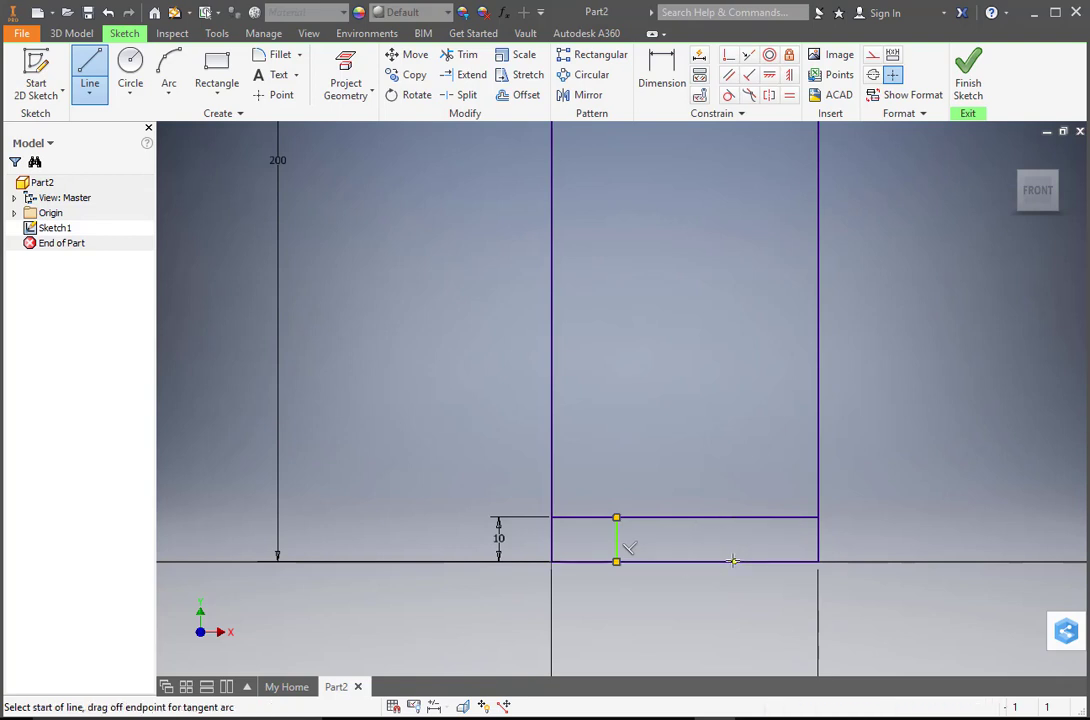
Step: Dimension the bottom strip's right vertical line at 20 mm from the rectangle's right edge
click(660, 80)
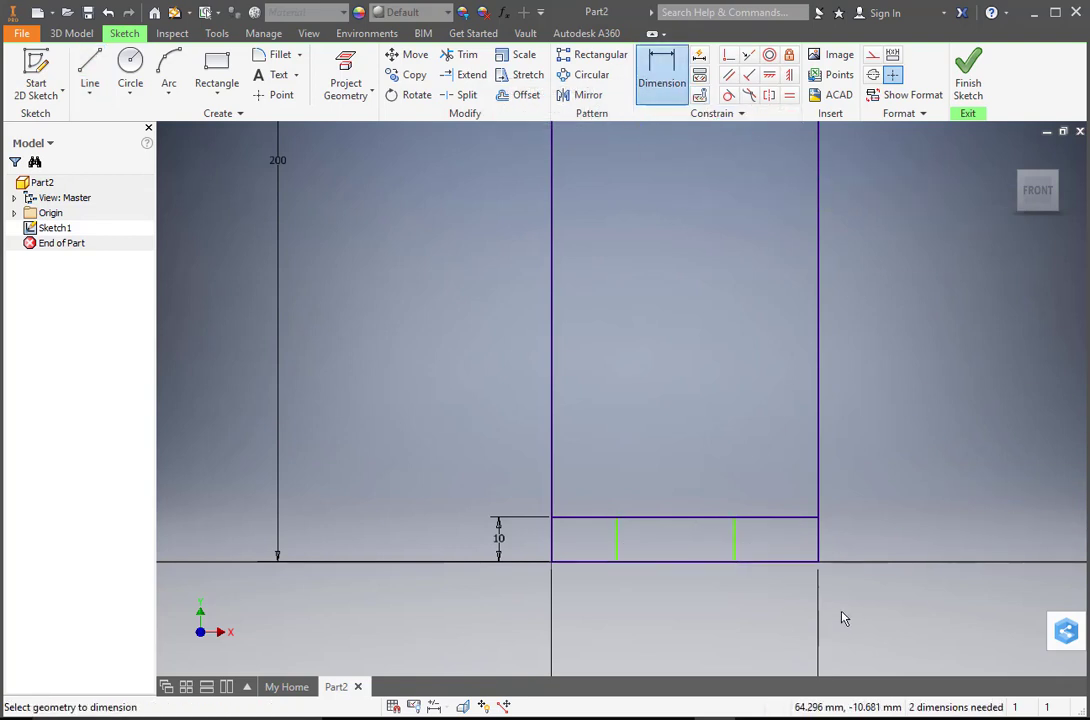
click(819, 538)
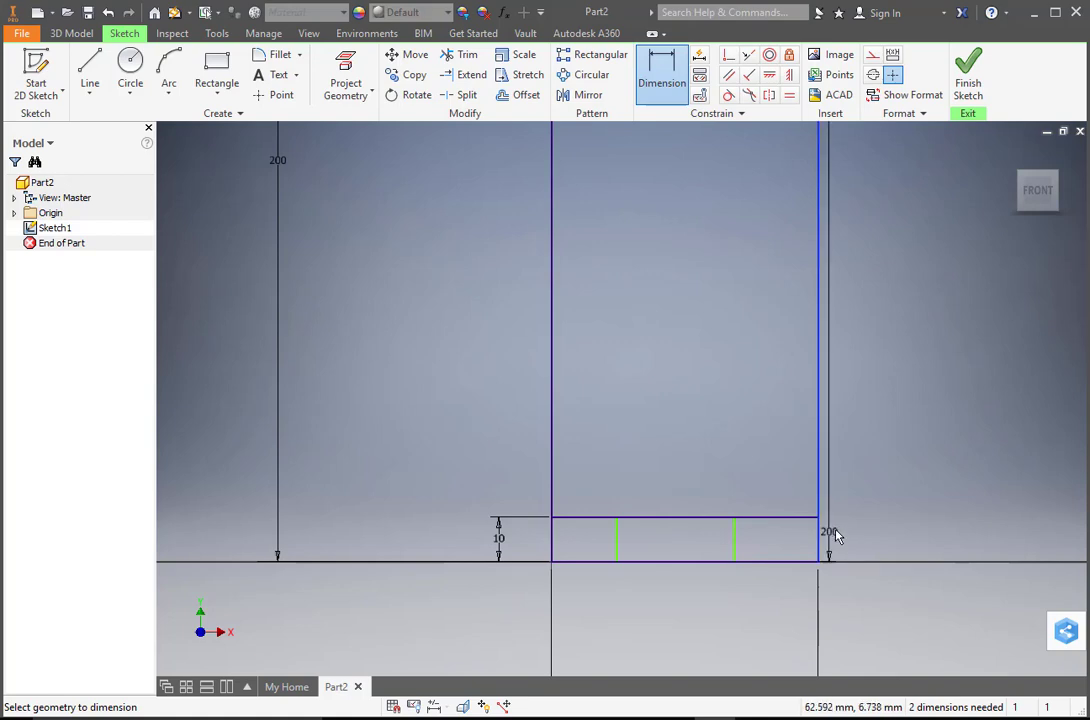
click(735, 553)
click(781, 598)
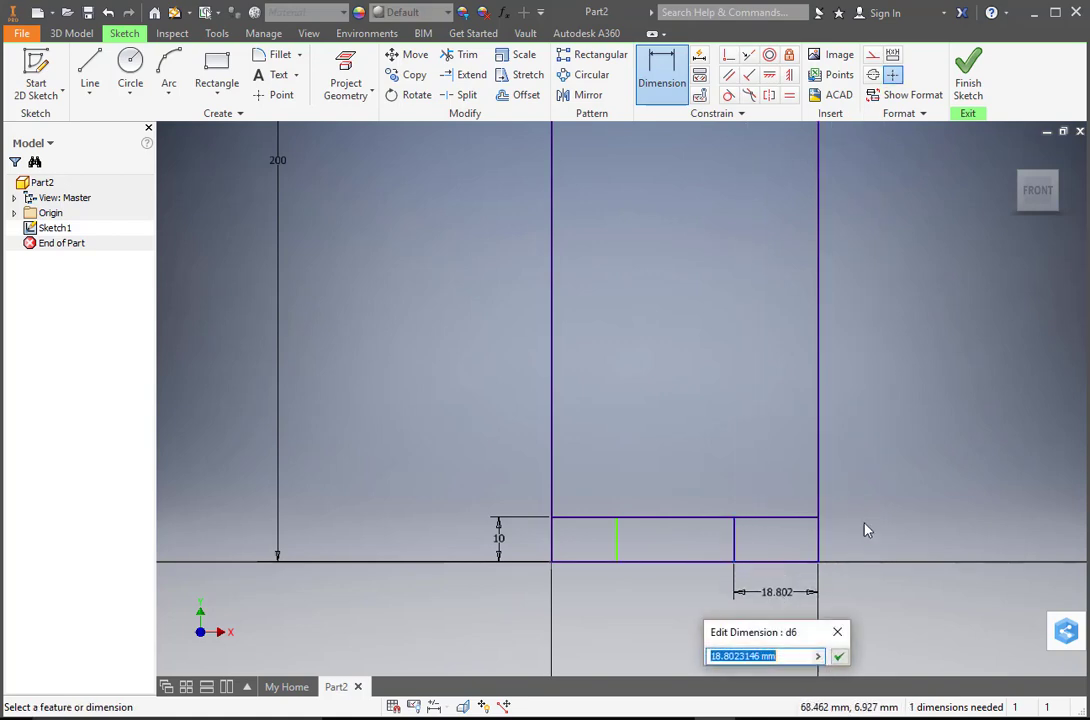
text(20)
key(Return)
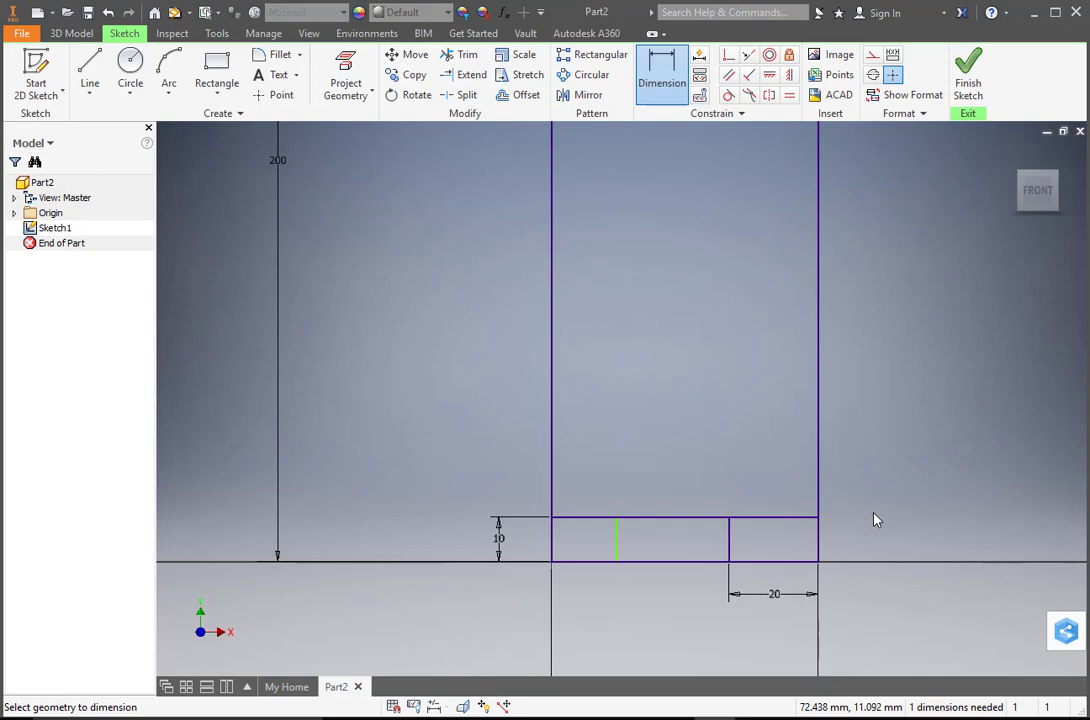
Step: Dimension the bottom strip's left vertical line at 20 mm from the rectangle's left edge
click(558, 546)
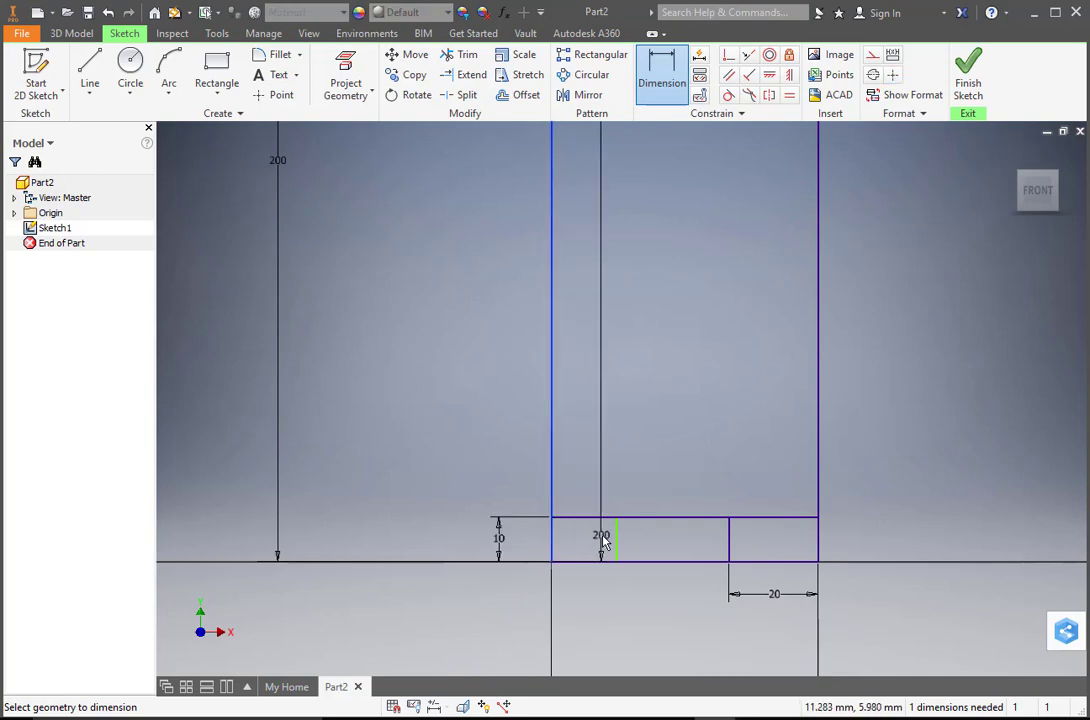
click(597, 596)
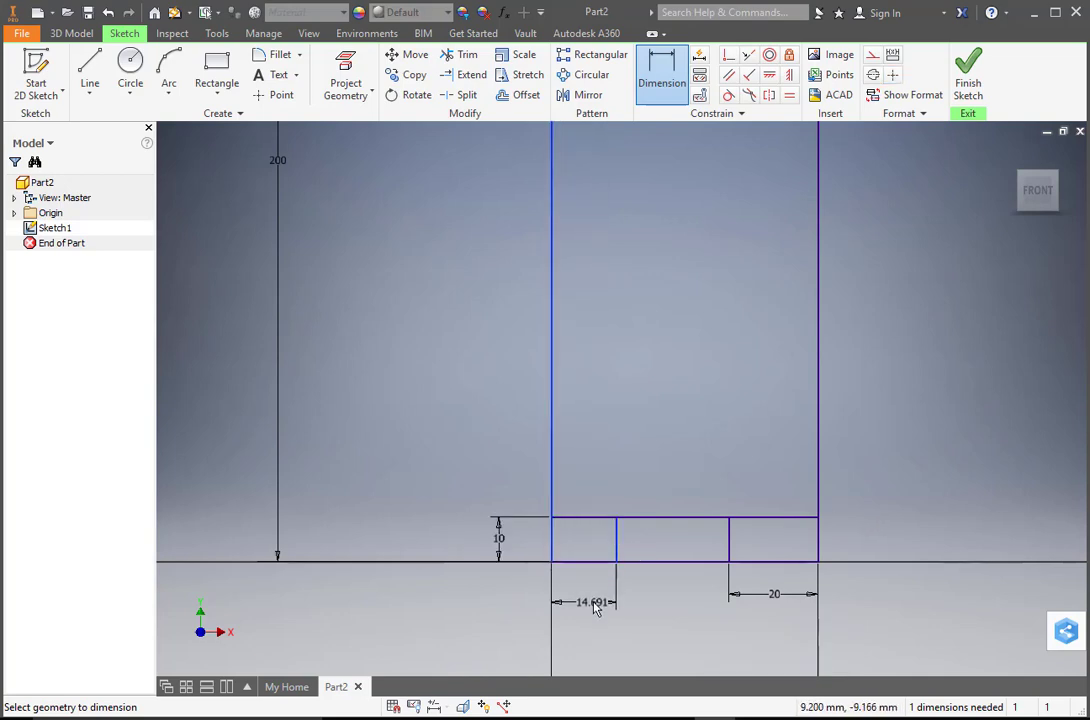
click(594, 600)
text(20)
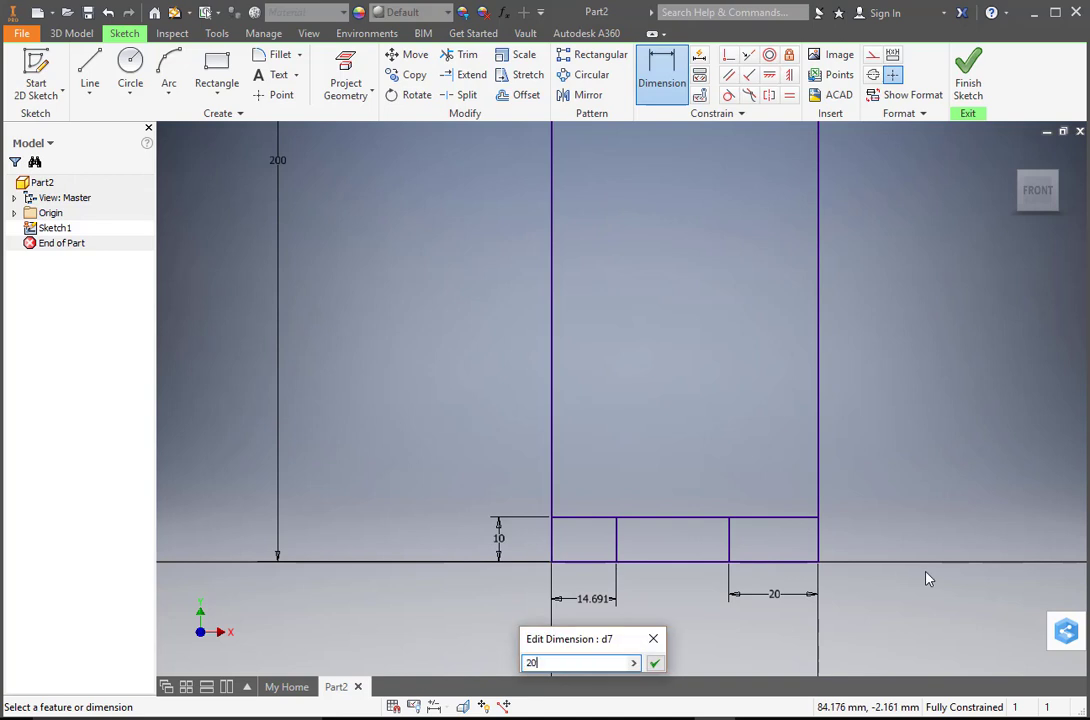
key(Return)
Step: Check the dimensioned strips at both ends of the rectangle and finish the sketch
scroll(330, 580, down, 2)
scroll(600, 552, down, 2)
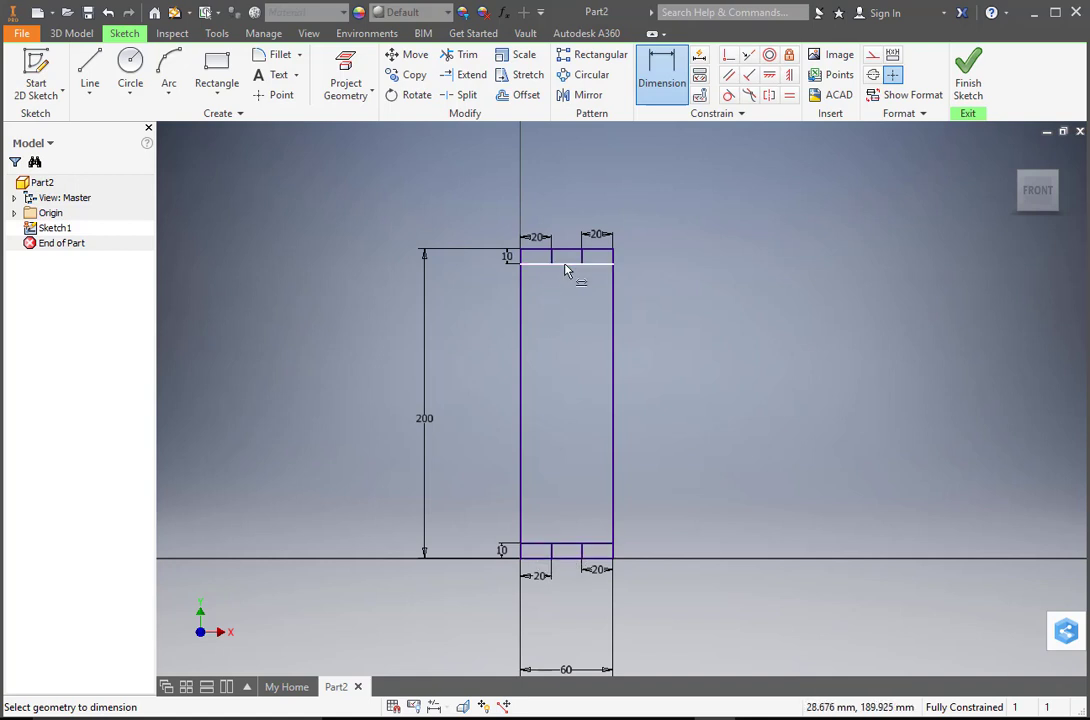
scroll(562, 272, down, 3)
scroll(562, 272, up, 4)
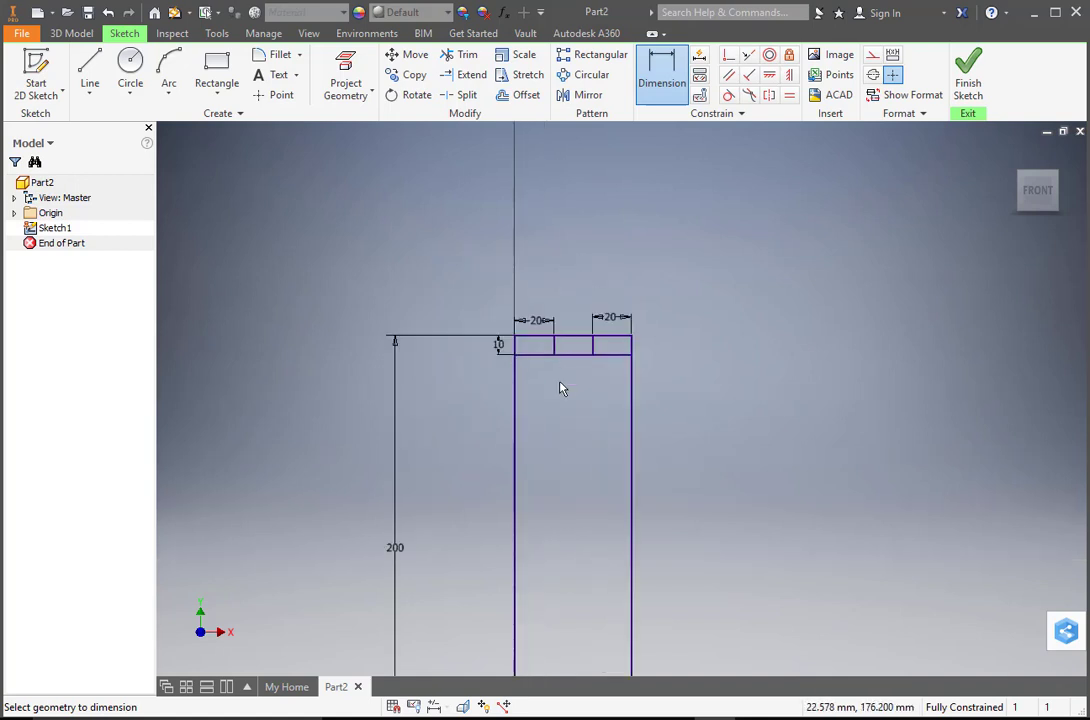
scroll(590, 350, up, 5)
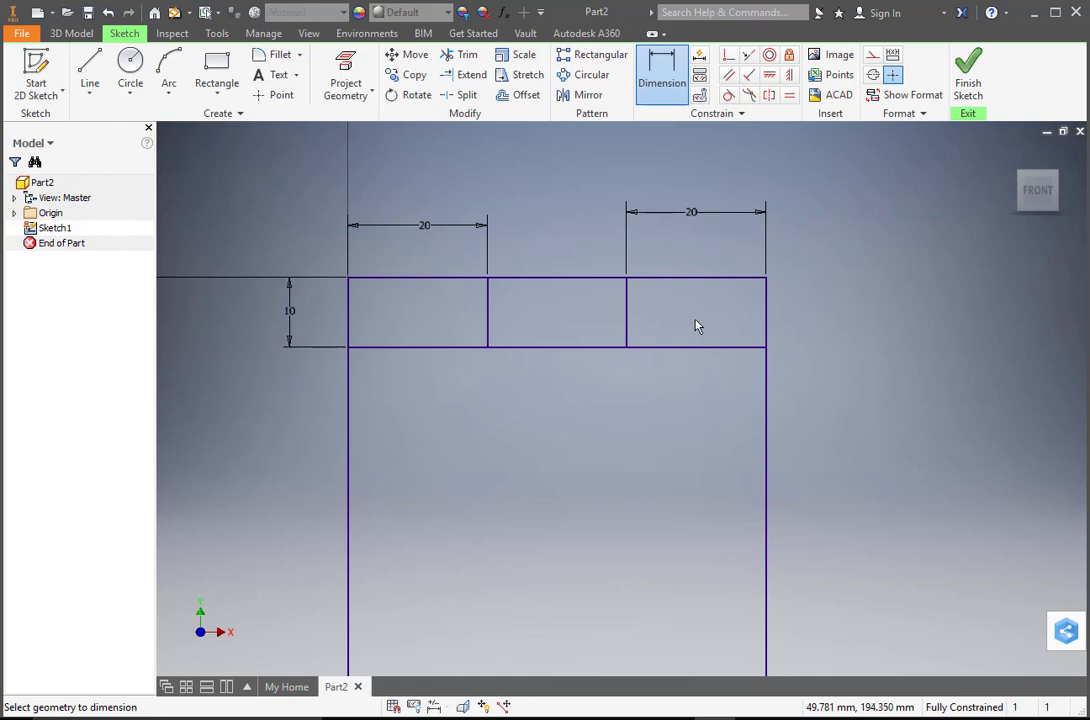
scroll(650, 455, down, 2)
middle_drag(645, 480, 632, 365)
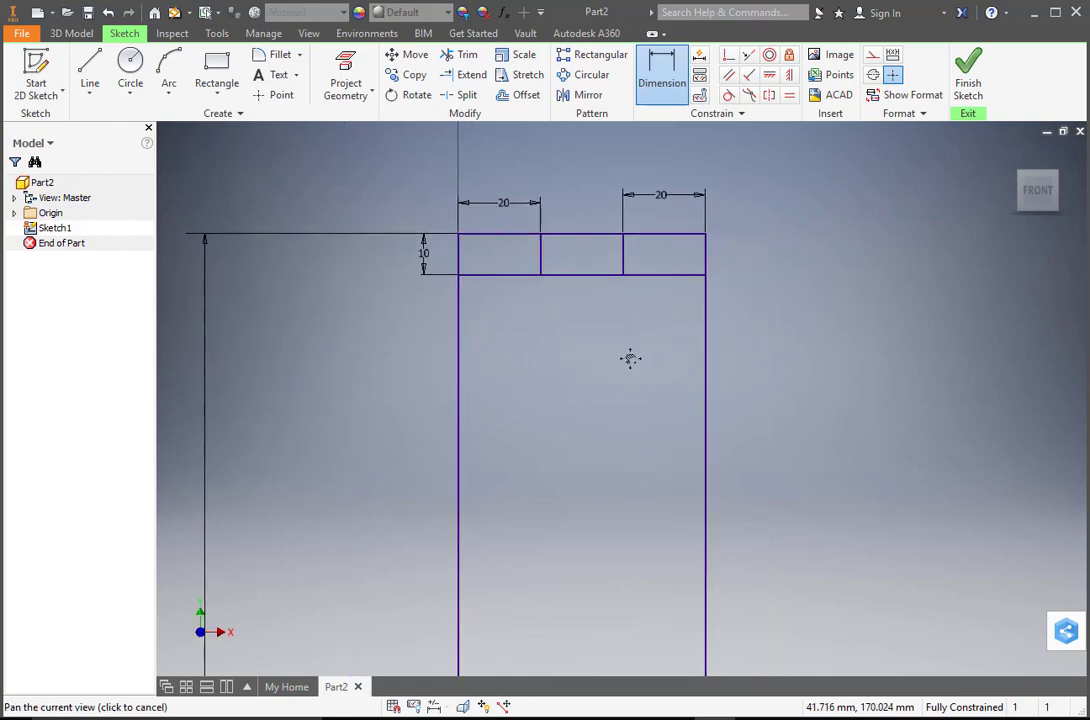
click(975, 74)
scroll(665, 341, down, 5)
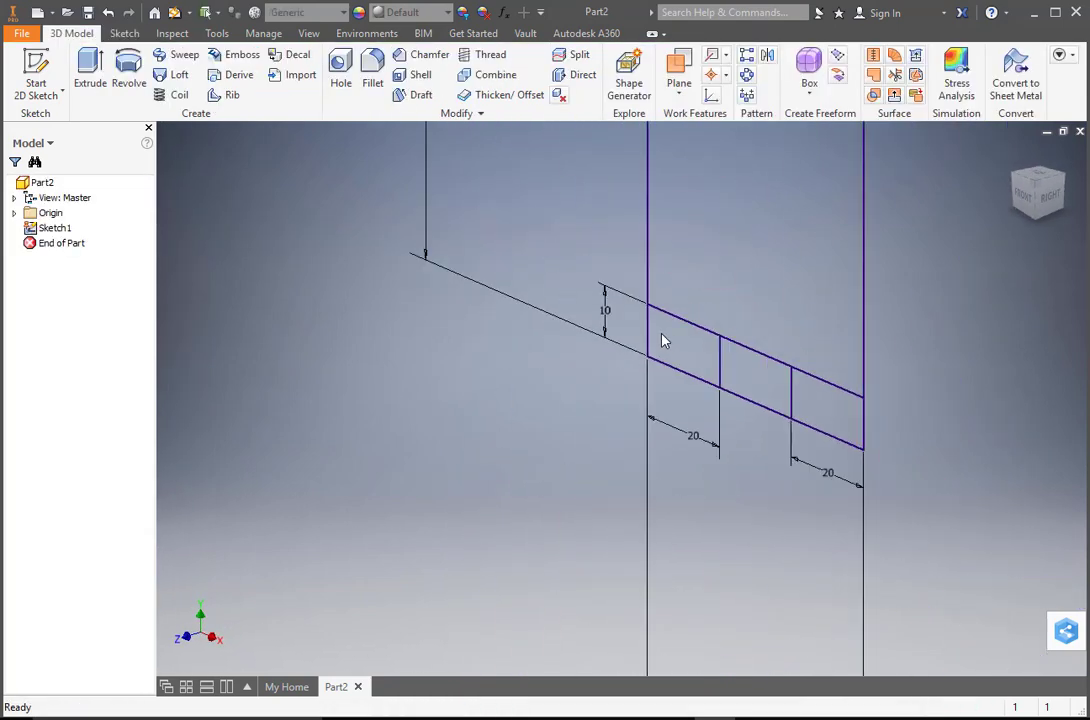
mouse_move(662, 341)
middle_down()
mouse_move(745, 287)
mouse_move(757, 338)
mouse_move(711, 461)
middle_up()
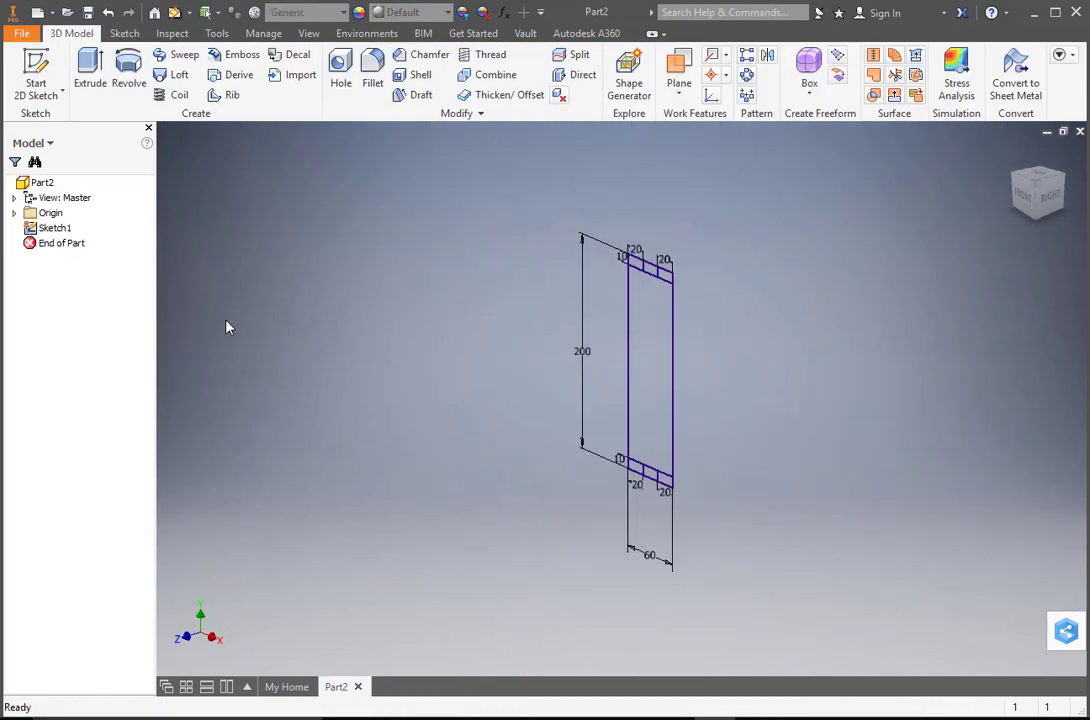
Step: Start saving the part under a new name, with the Inventor2017 folder as the location
click(27, 35)
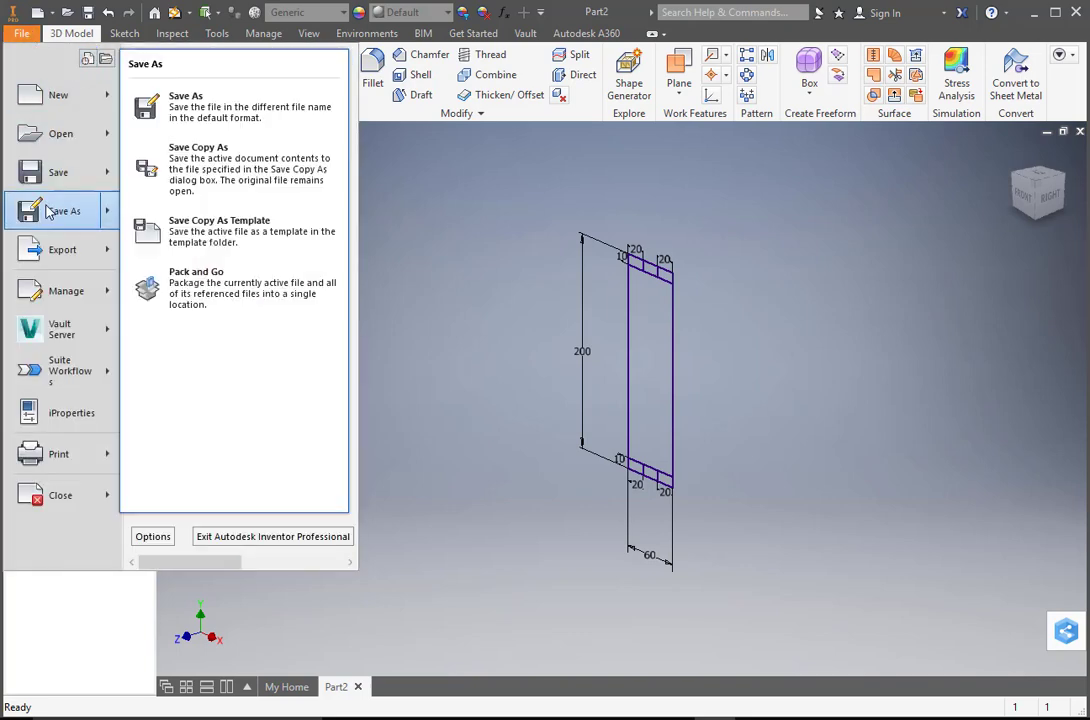
click(47, 211)
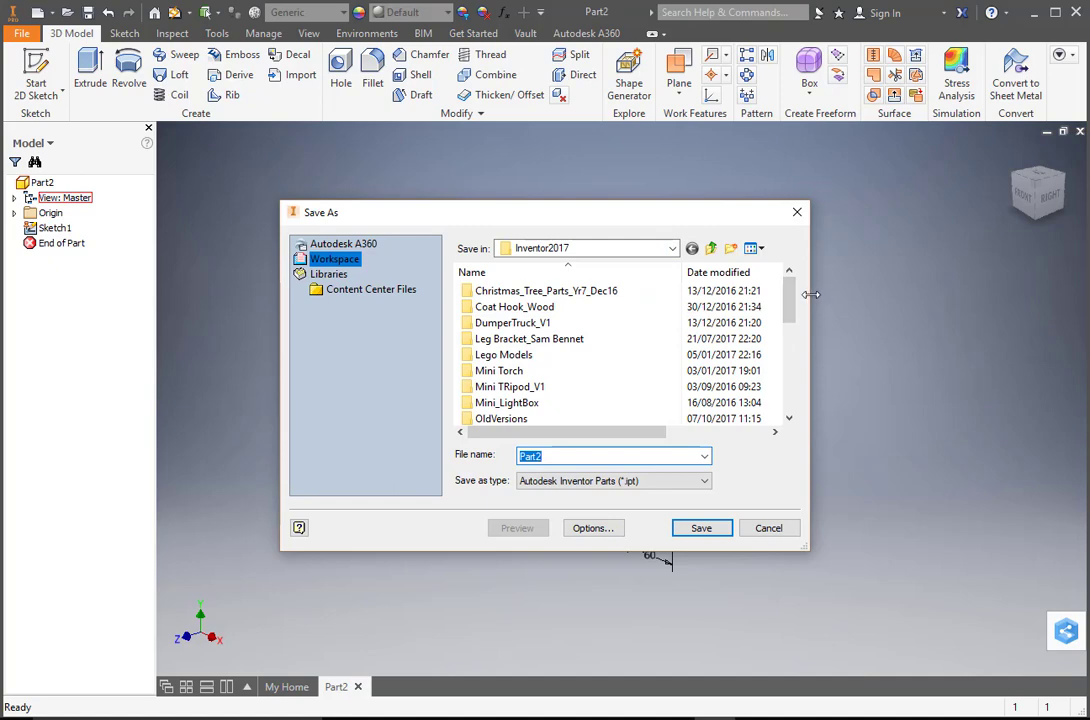
mouse_move(791, 300)
mouse_down()
mouse_move(791, 388)
mouse_move(795, 289)
mouse_up()
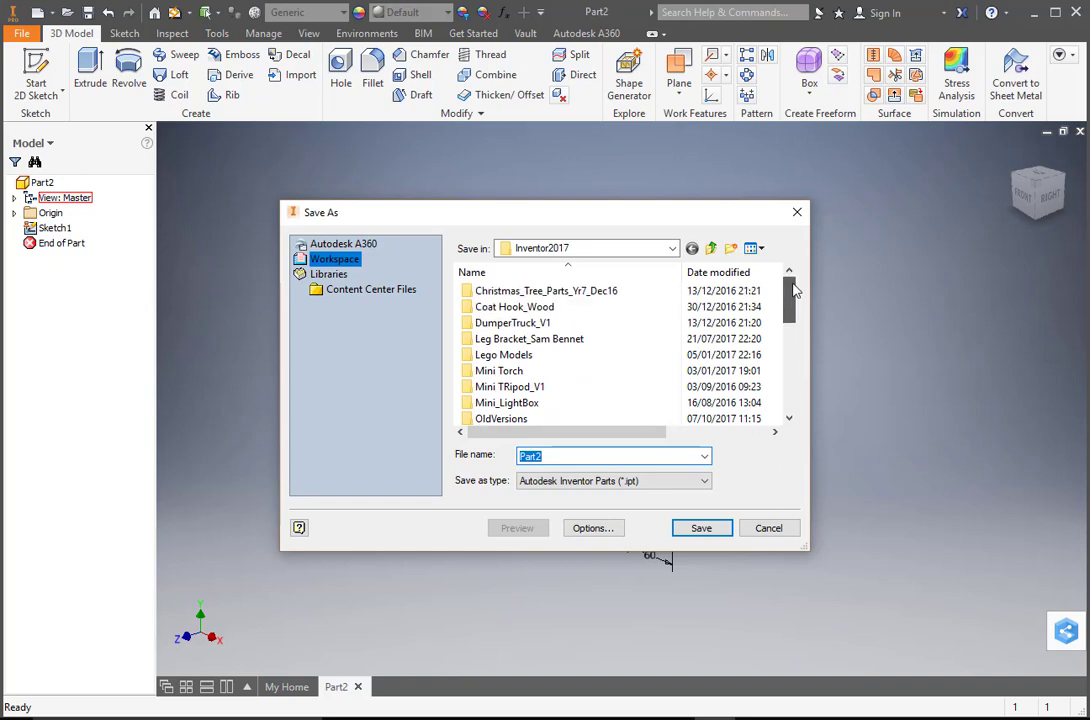
click(674, 249)
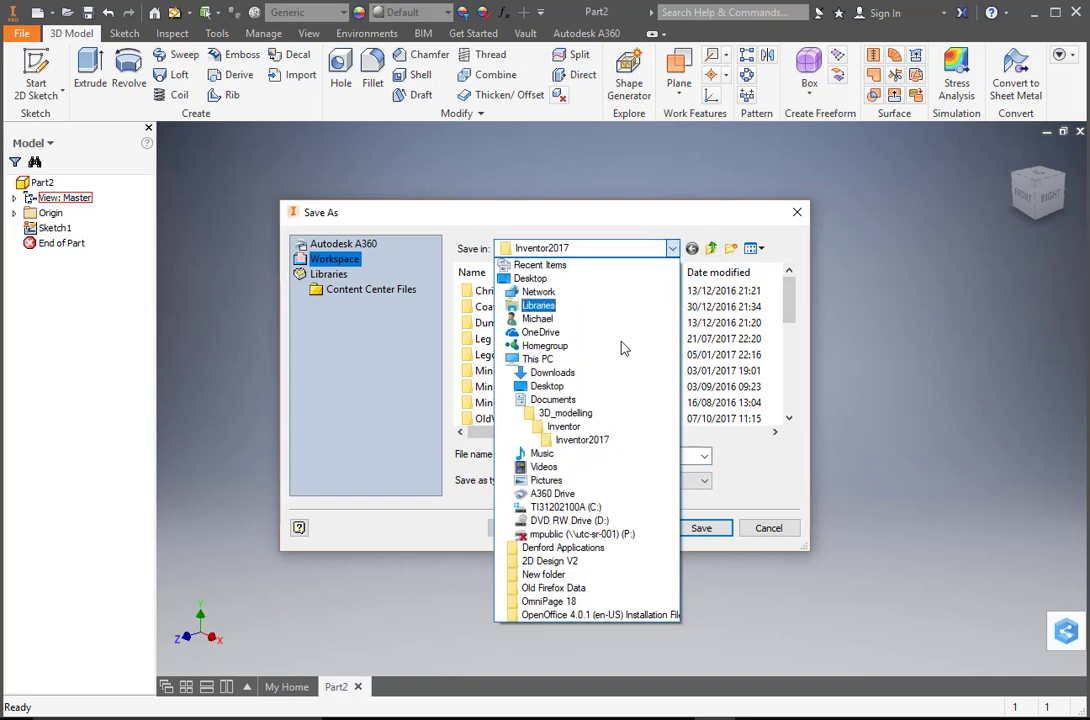
click(585, 443)
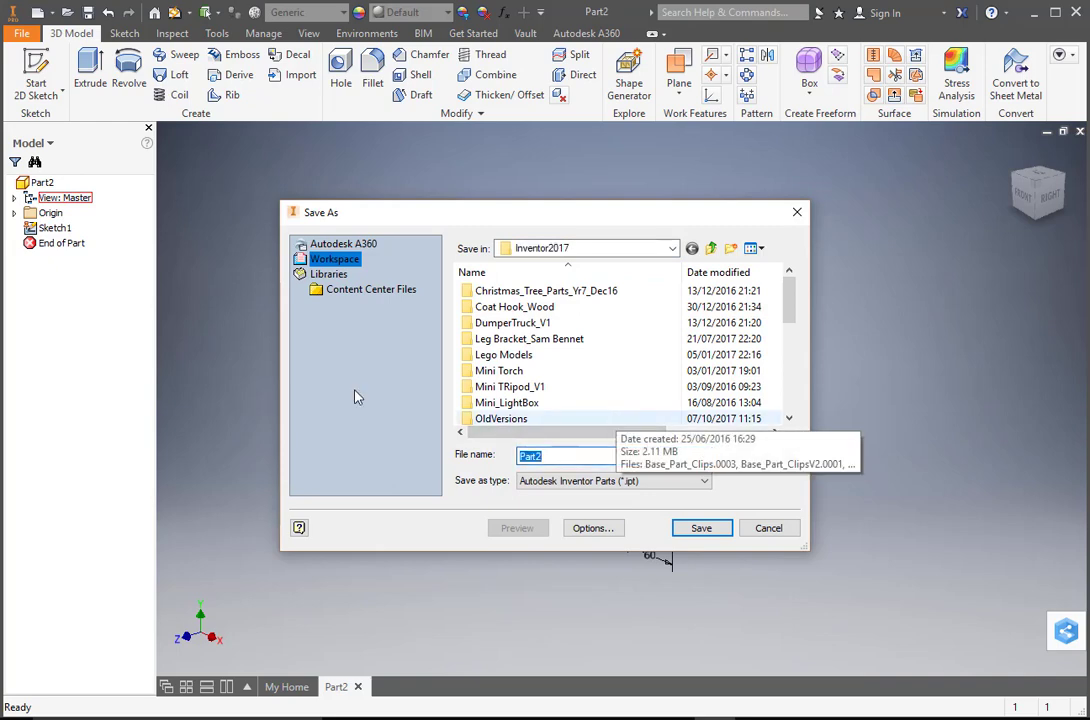
Step: Create a folder named "Small storage" inside Inventor2017 and open it as the save location
click(658, 403)
right_click(471, 398)
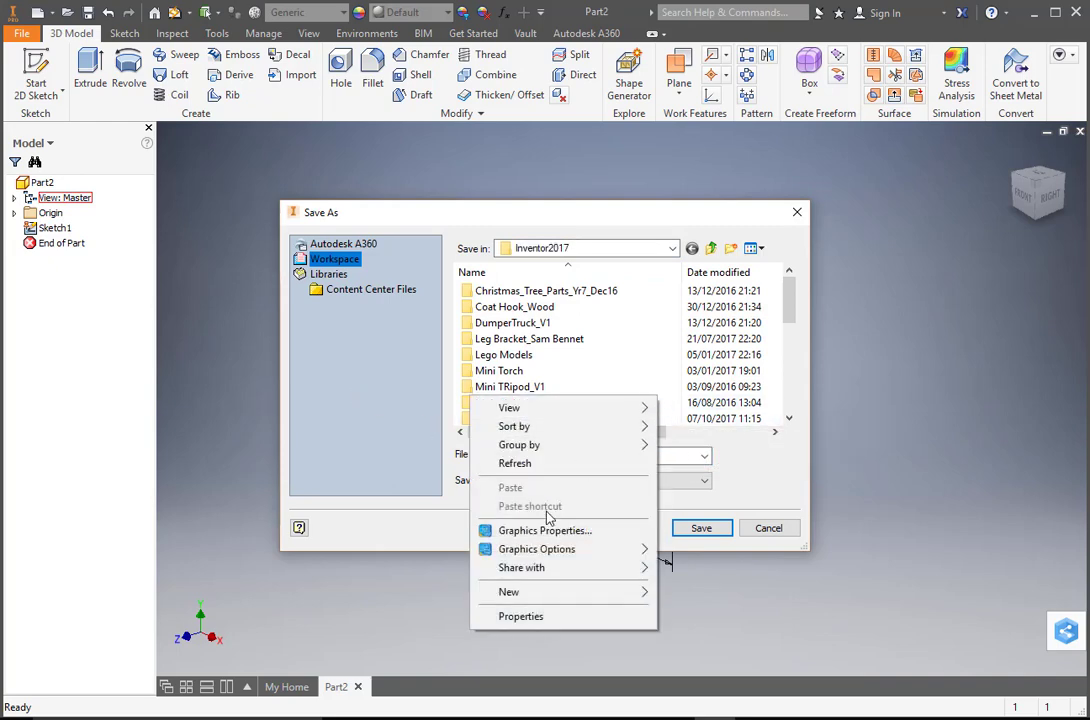
mouse_move(563, 590)
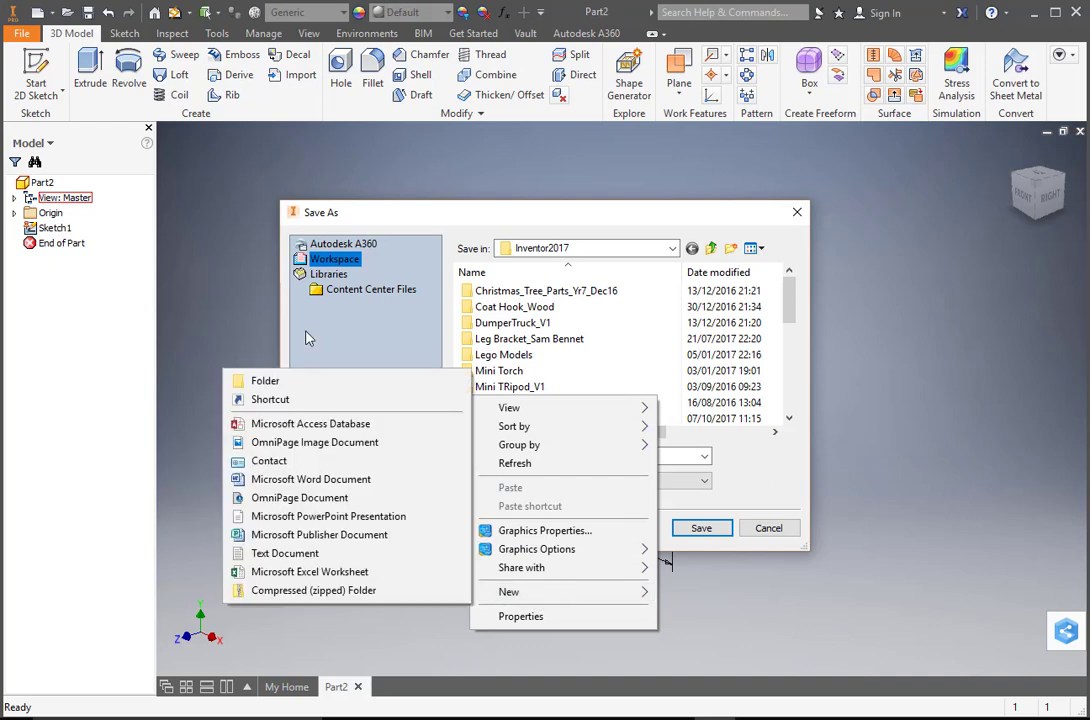
click(287, 382)
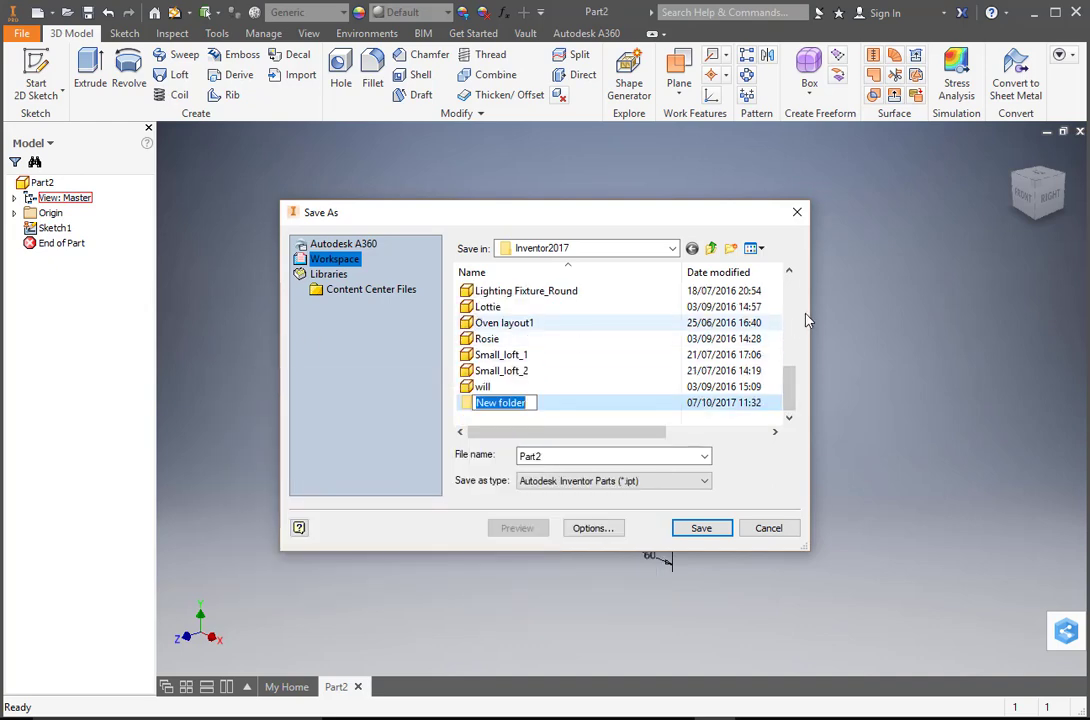
text(Sma)
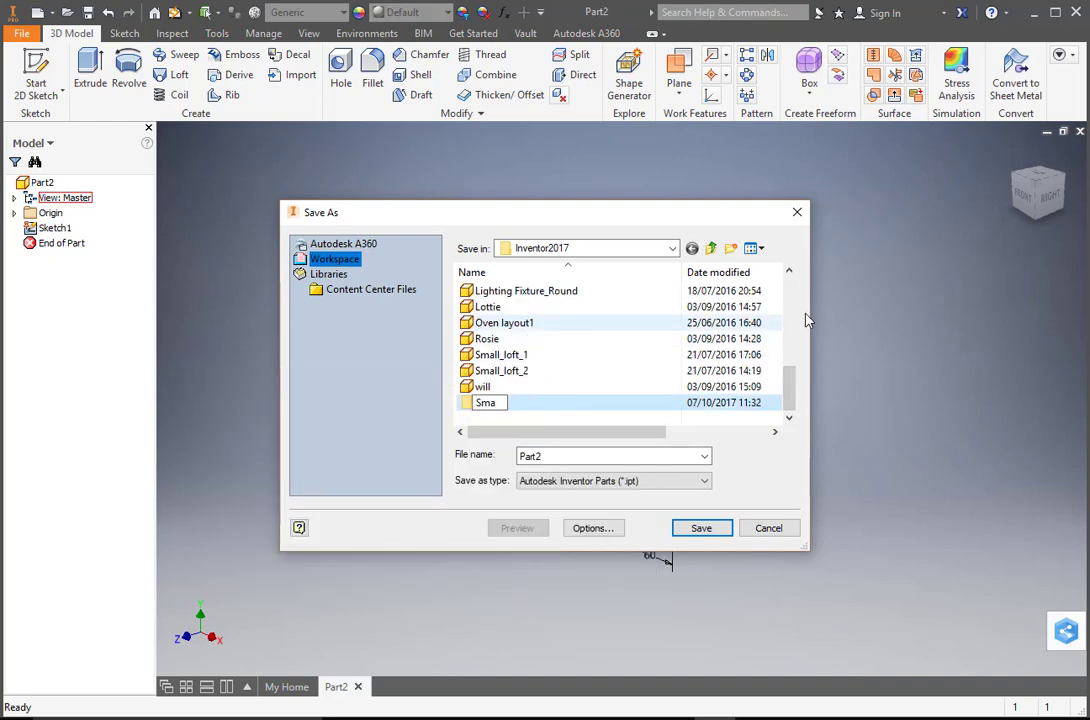
text(ll storage)
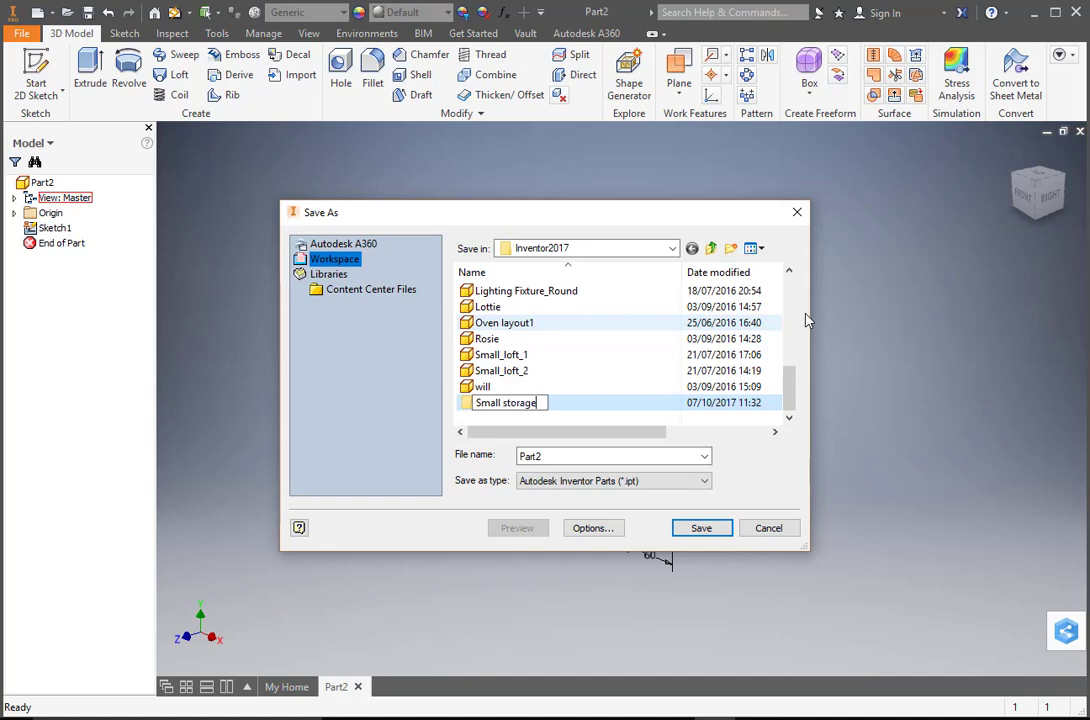
double_click(478, 403)
click(473, 405)
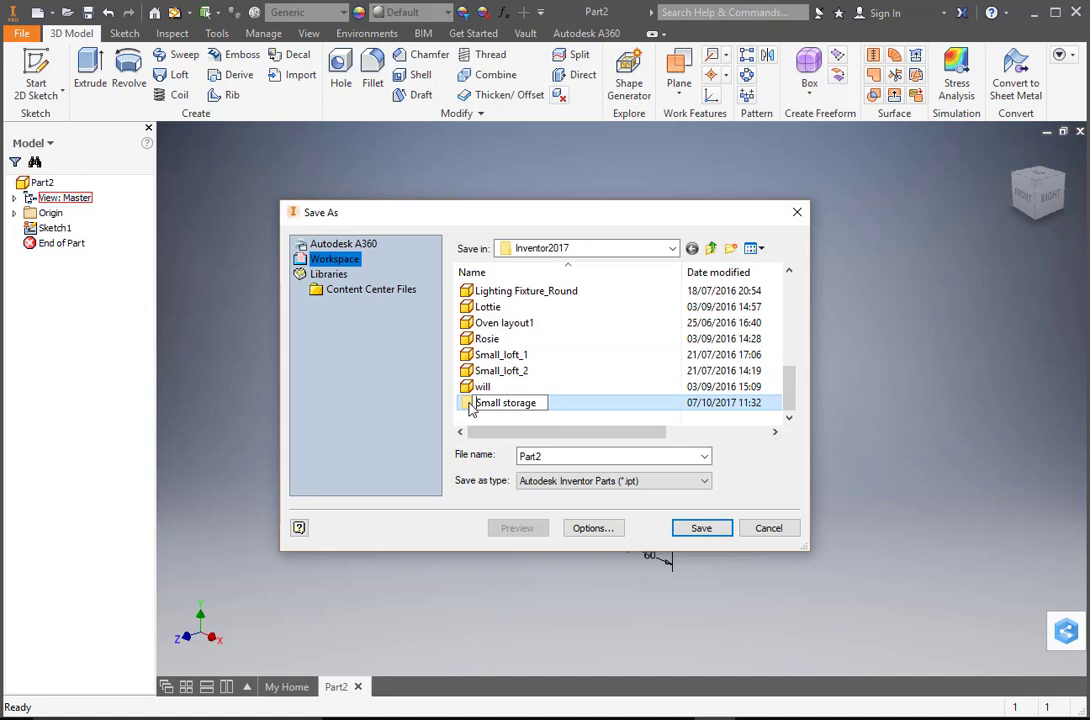
double_click(470, 404)
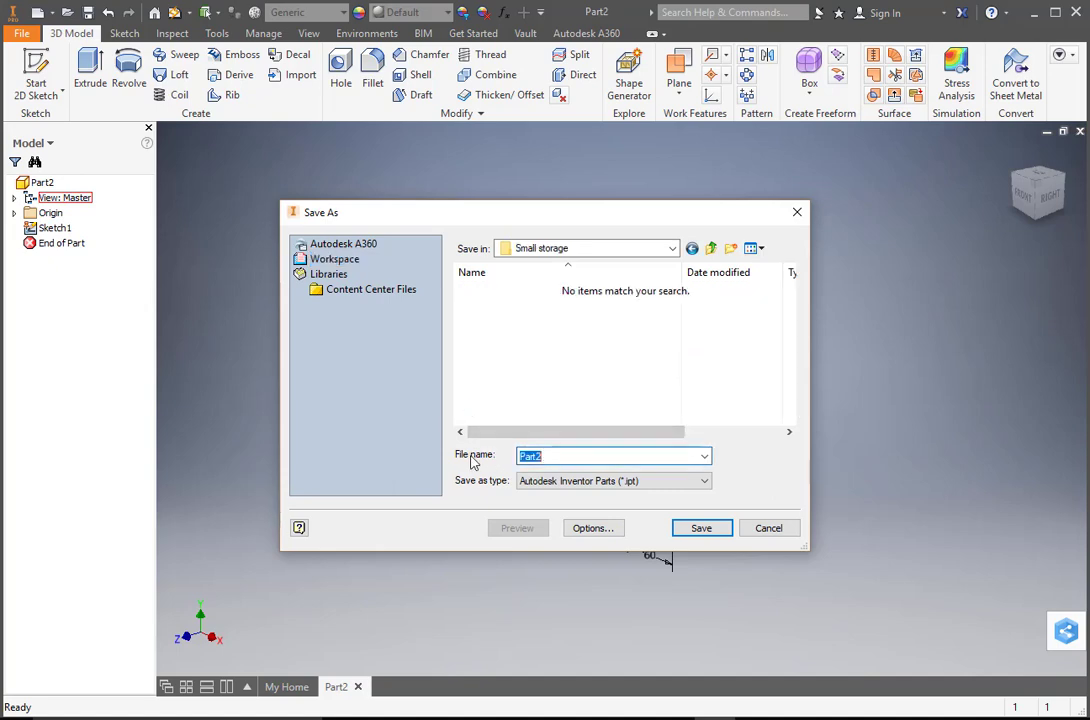
Step: Save the part in the new folder under the name "Sides n top"
text(S)
text(ides n top)
click(704, 529)
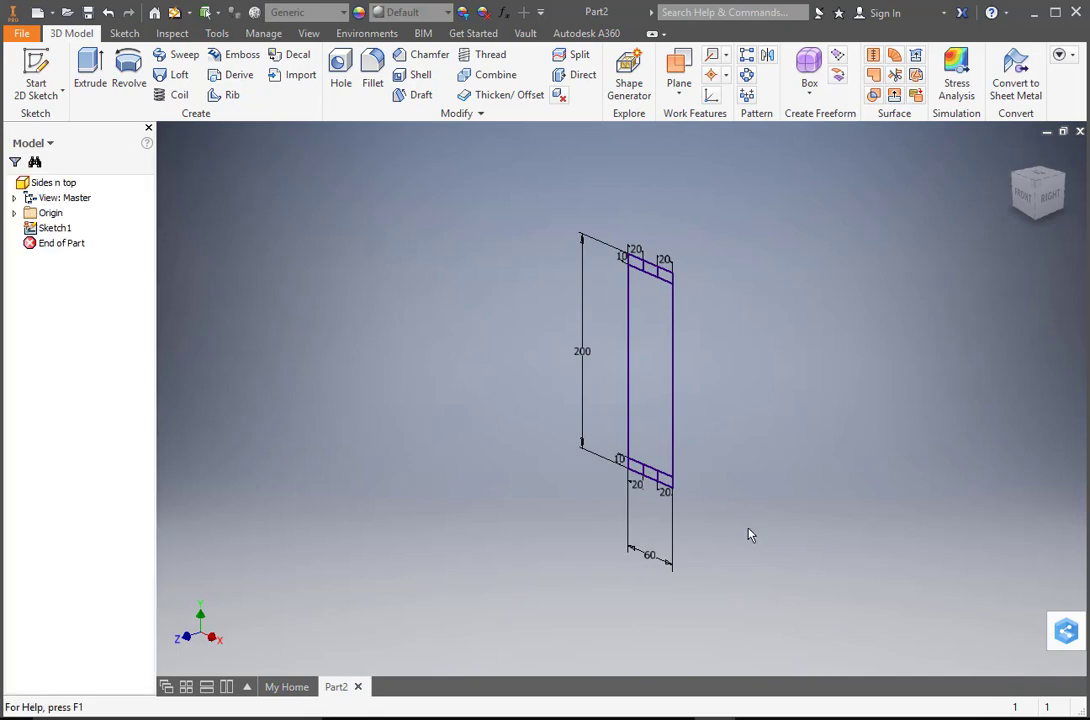
Step: Show the part in the home view and reopen Sketch1 for editing
key(F6)
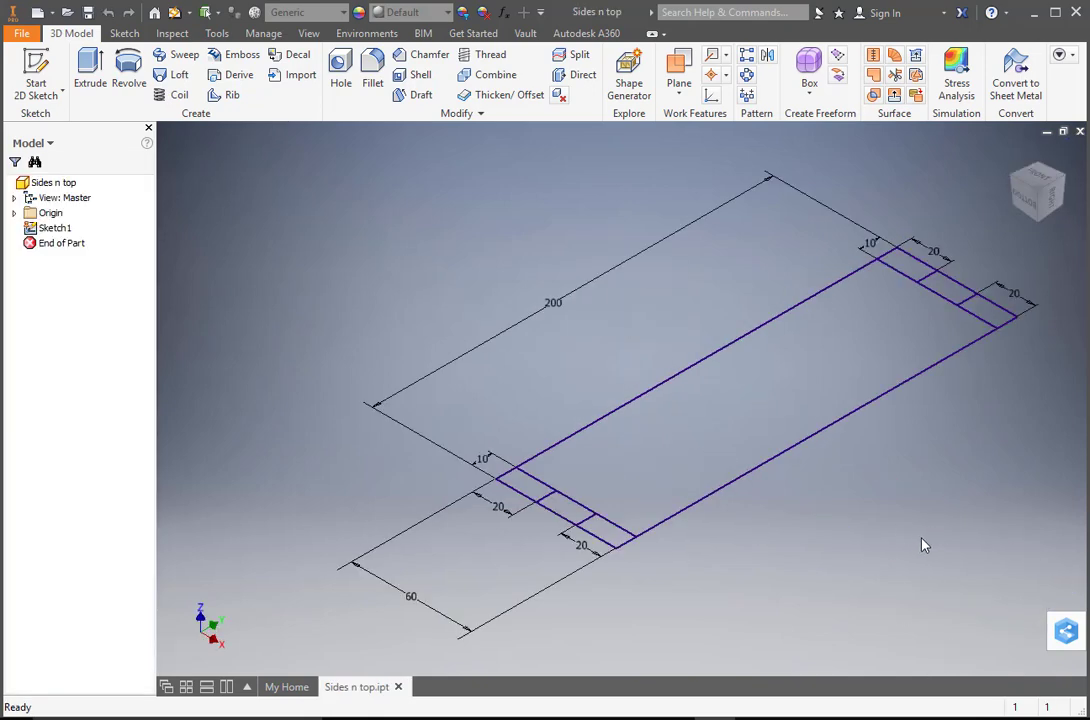
middle_drag(884, 534, 792, 530)
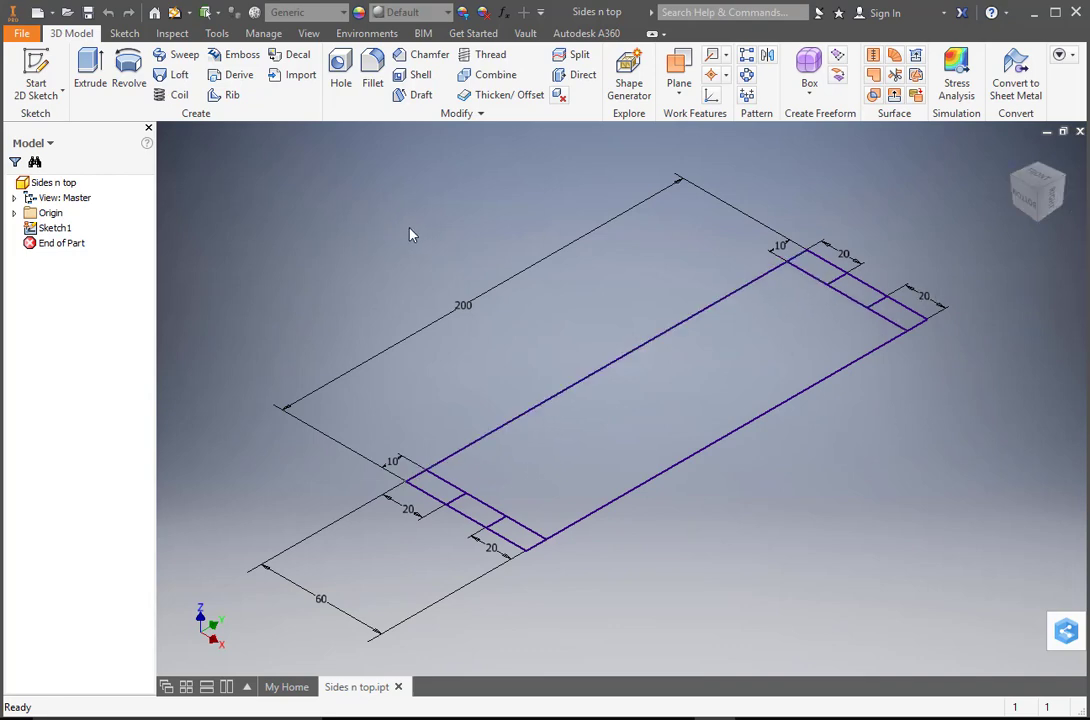
right_click(58, 231)
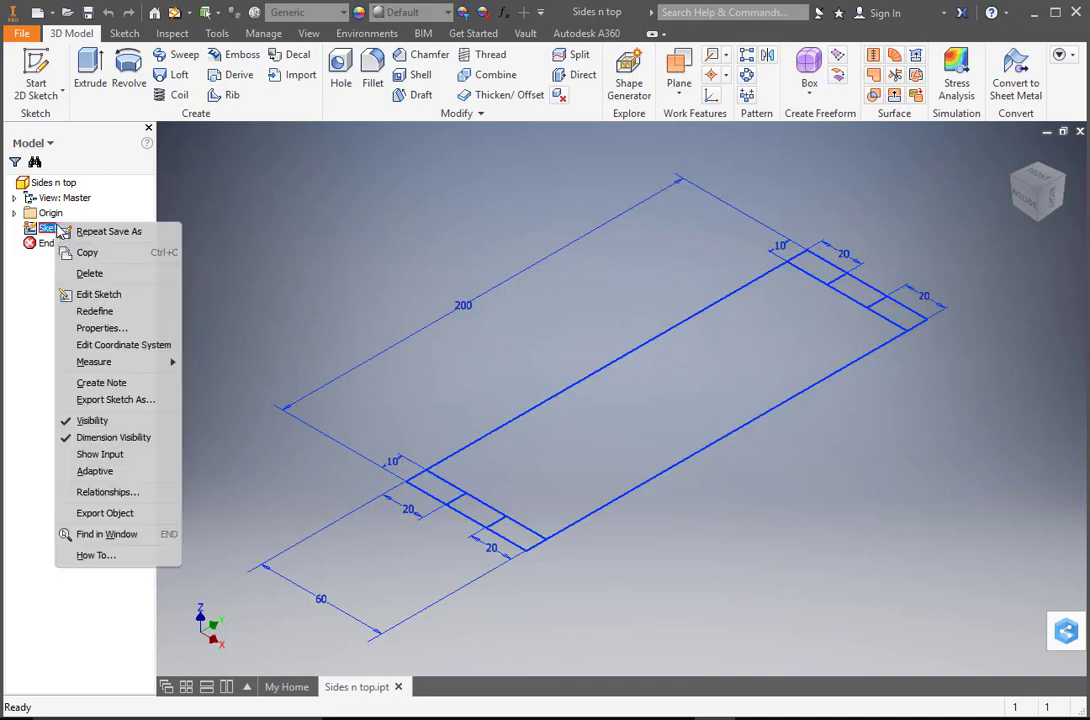
click(97, 298)
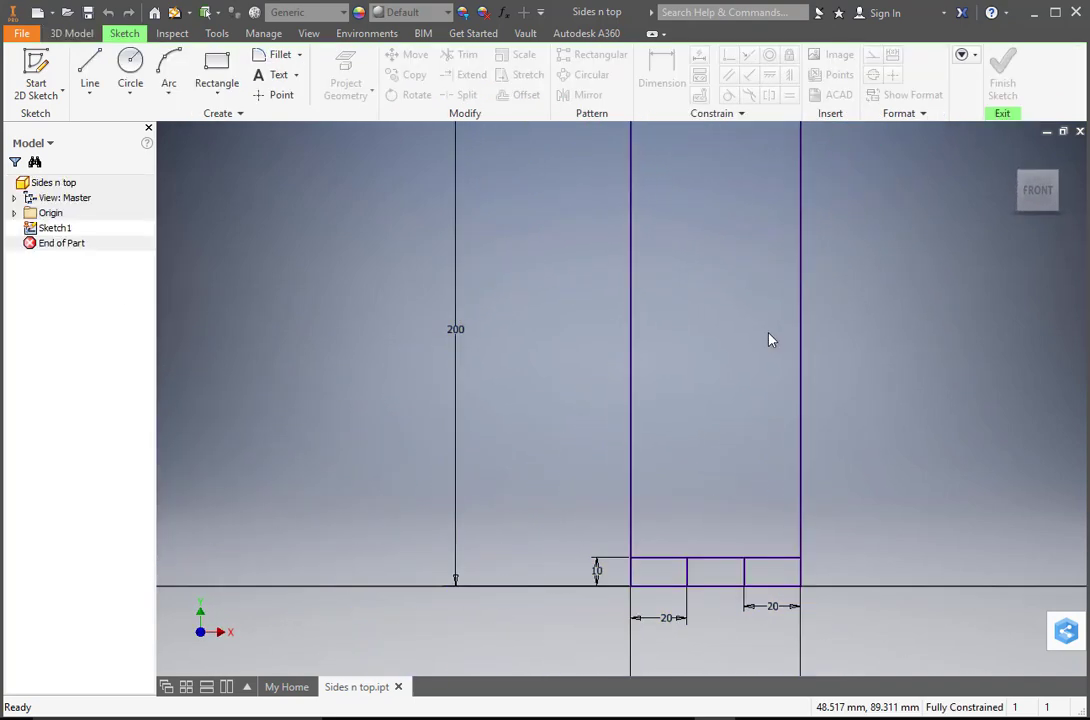
Step: Trim the left and right outer segments of the top strip's lower horizontal line, keeping the middle segment
scroll(720, 258, down, 5)
middle_drag(710, 280, 691, 336)
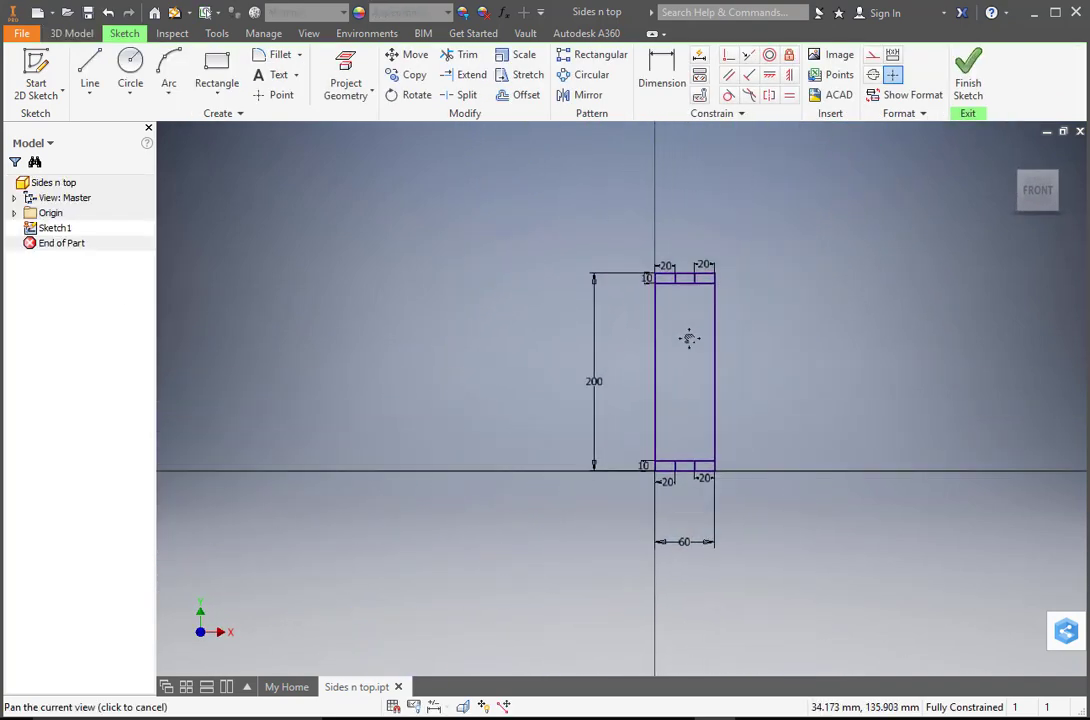
scroll(691, 291, up, 5)
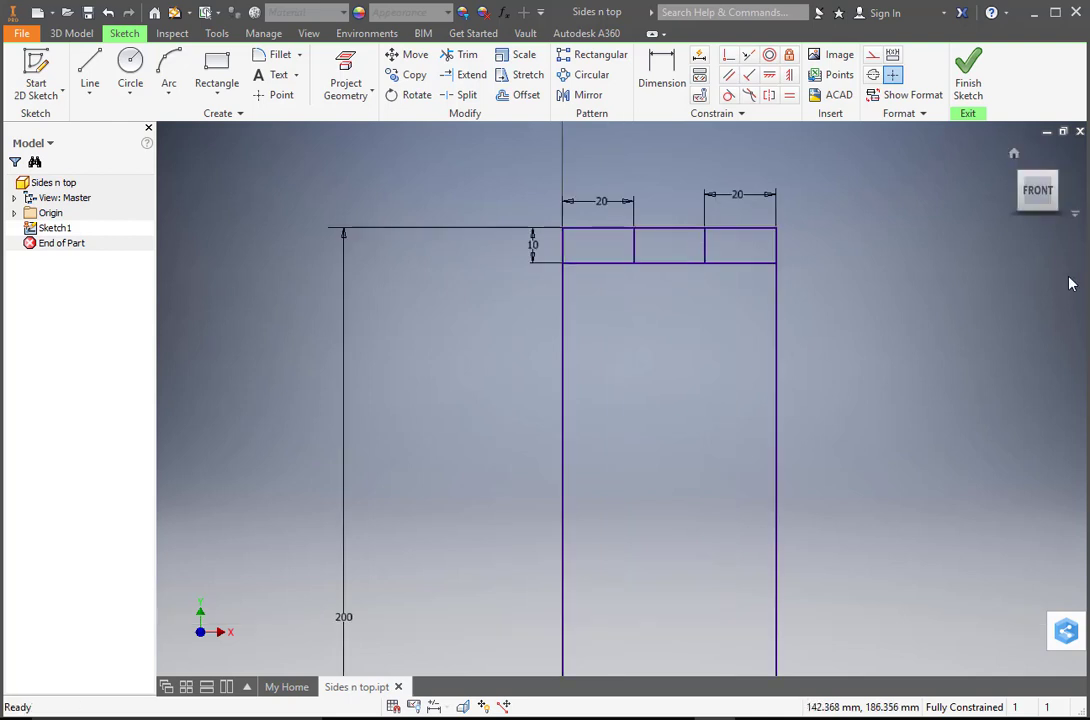
click(463, 56)
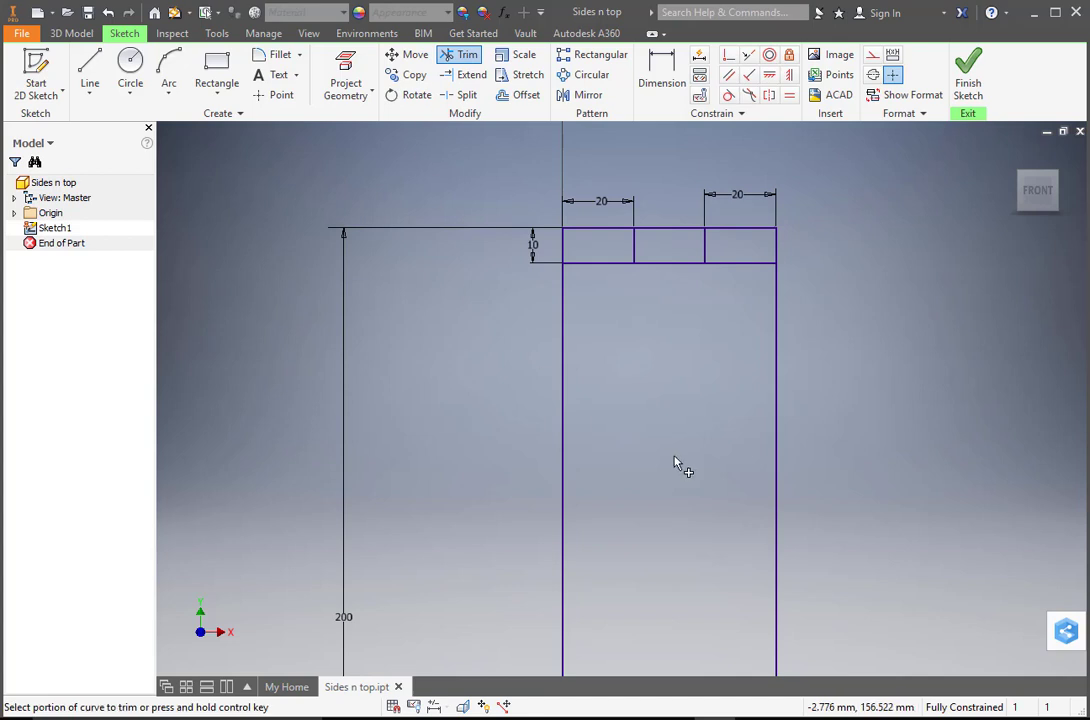
click(595, 267)
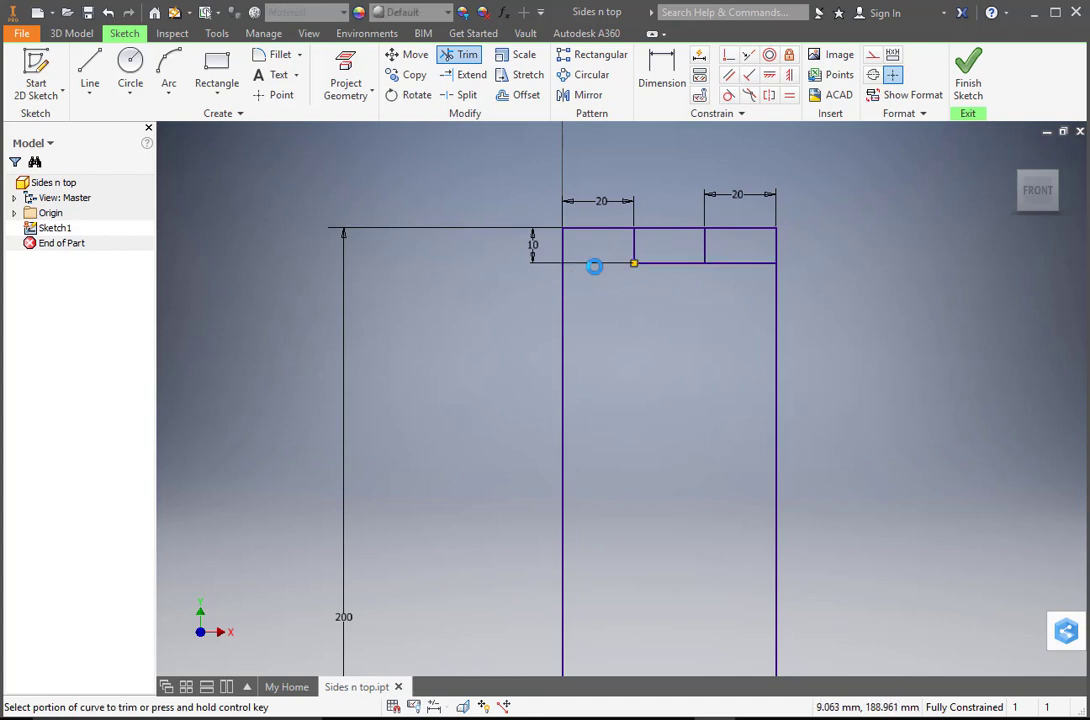
click(748, 266)
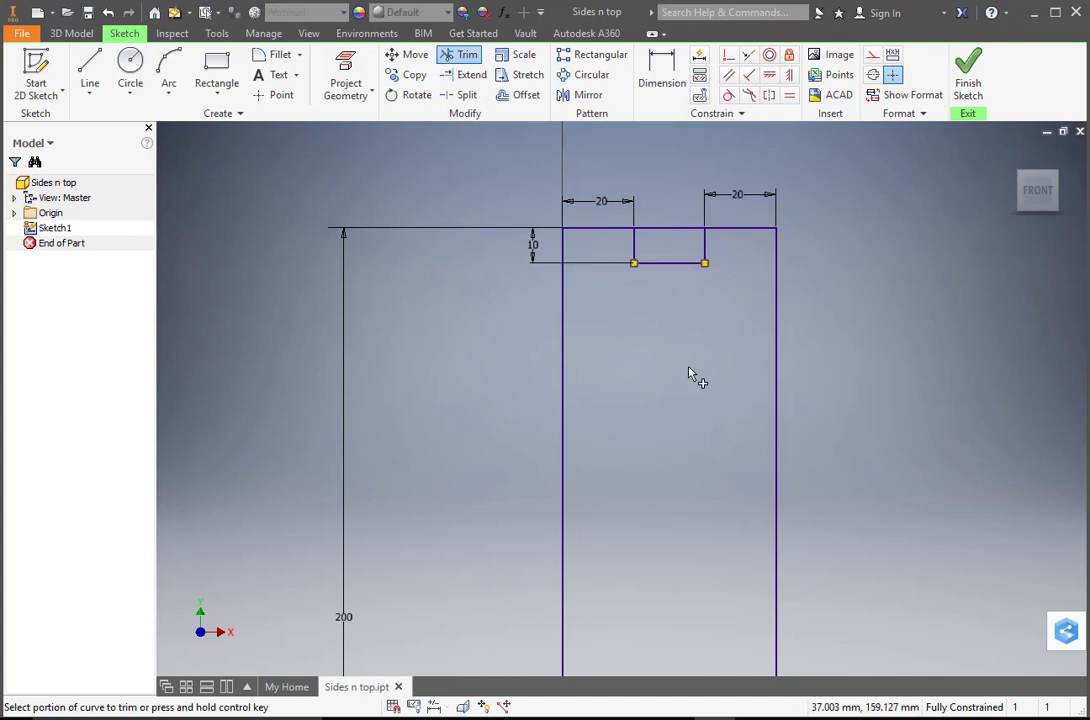
Step: Trim the top edge's middle segment, the bottom strip's outer upper segments and the bottom edge's middle segment to open both end notches
click(660, 228)
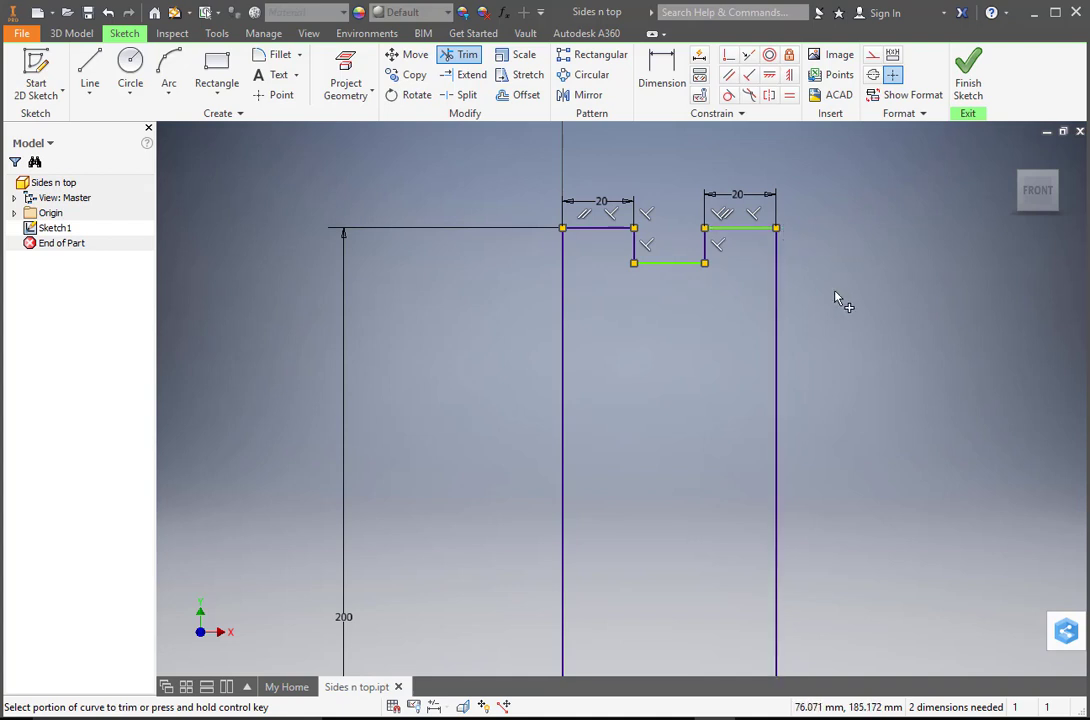
scroll(870, 301, down, 4)
scroll(870, 301, up, 5)
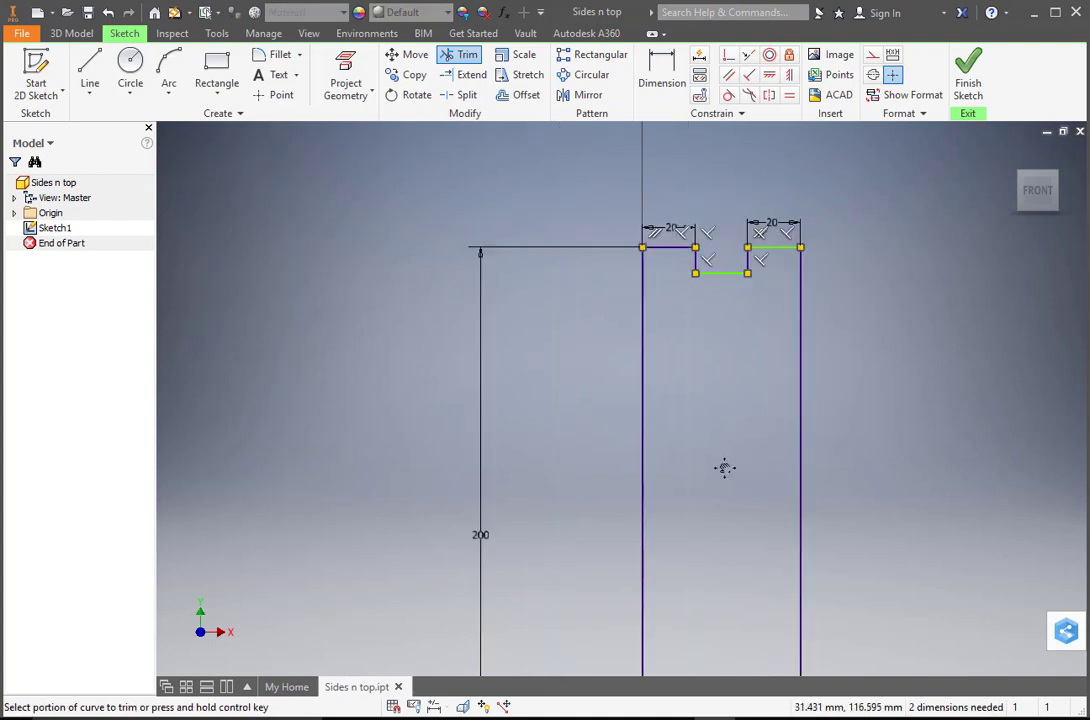
middle_drag(725, 468, 706, 215)
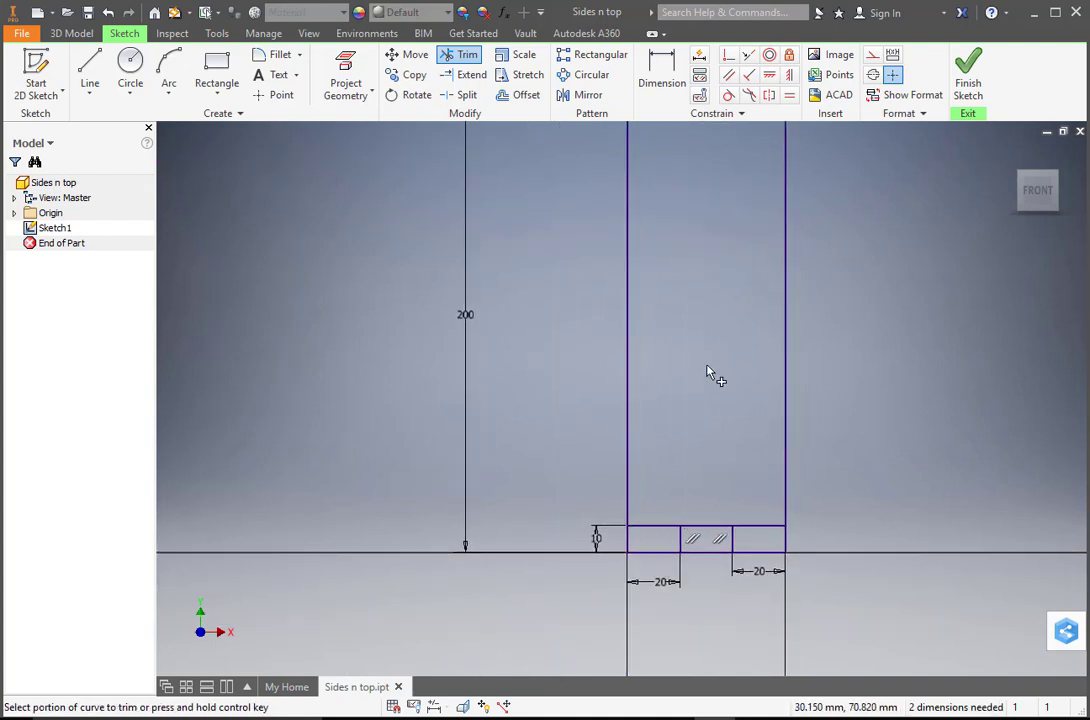
middle_drag(708, 372, 710, 474)
scroll(703, 476, up, 3)
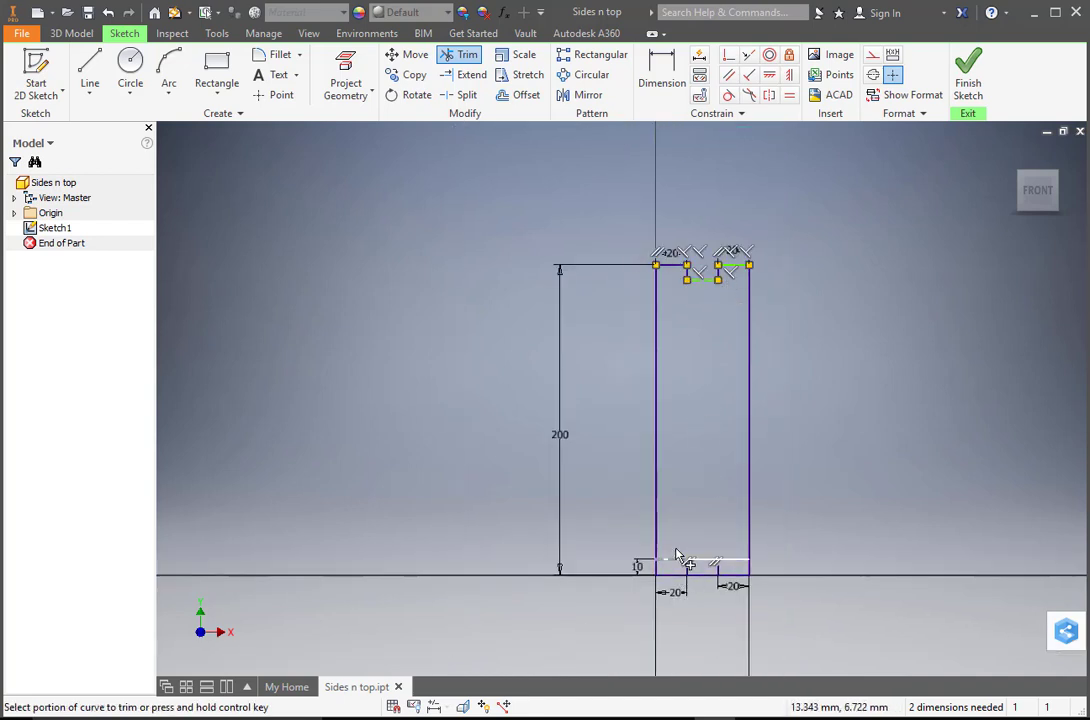
click(740, 561)
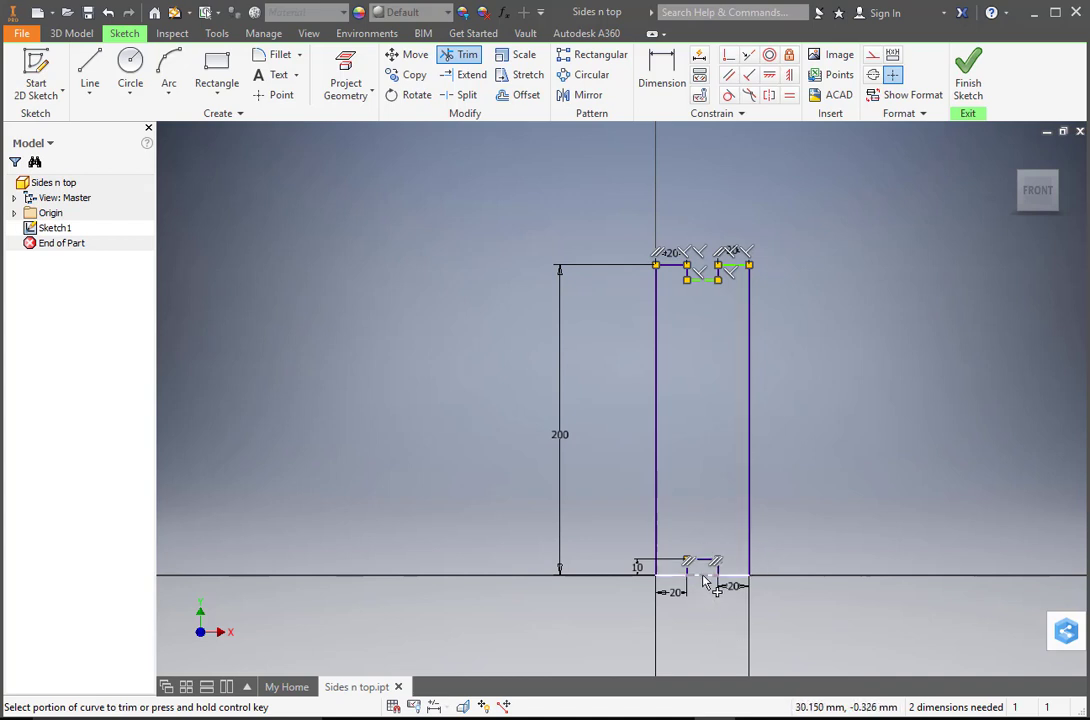
click(703, 575)
Step: Finish editing Sketch1 with the notched outline
scroll(728, 571, up, 3)
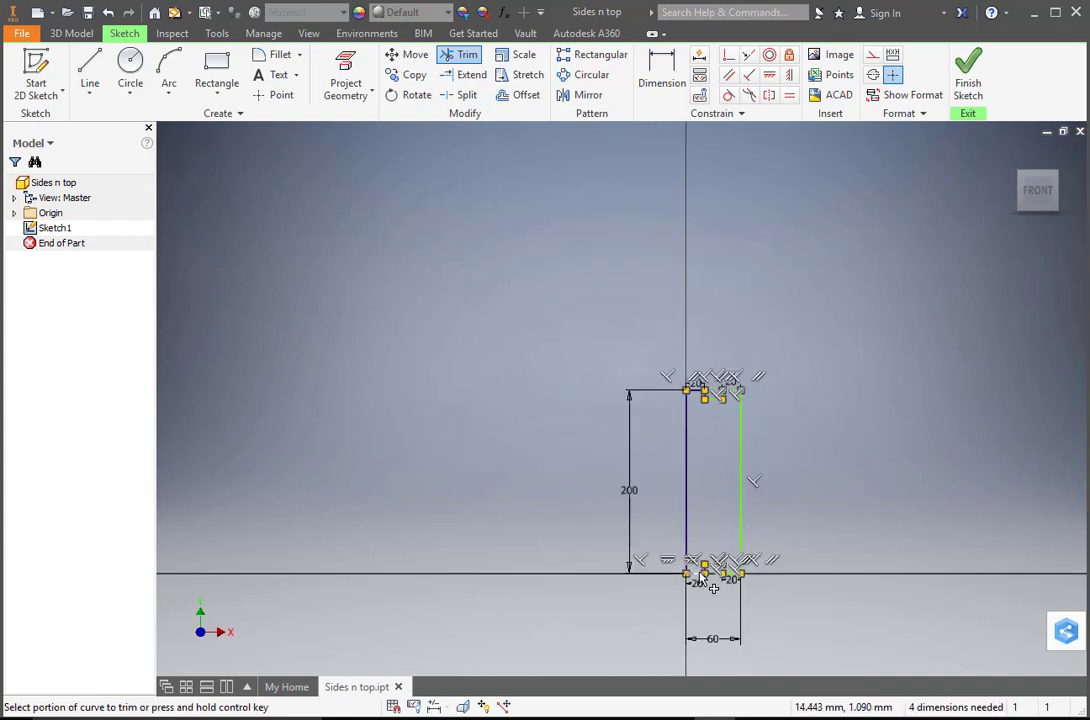
scroll(727, 585, down, 5)
middle_drag(803, 603, 637, 598)
scroll(769, 578, up, 2)
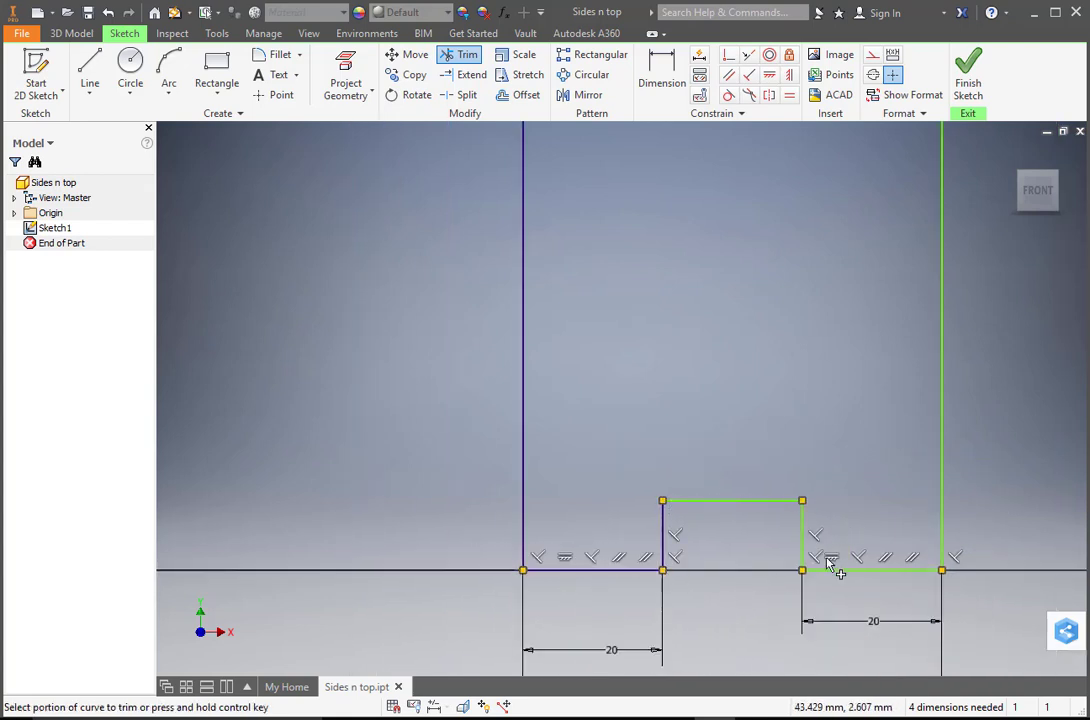
scroll(737, 626, up, 2)
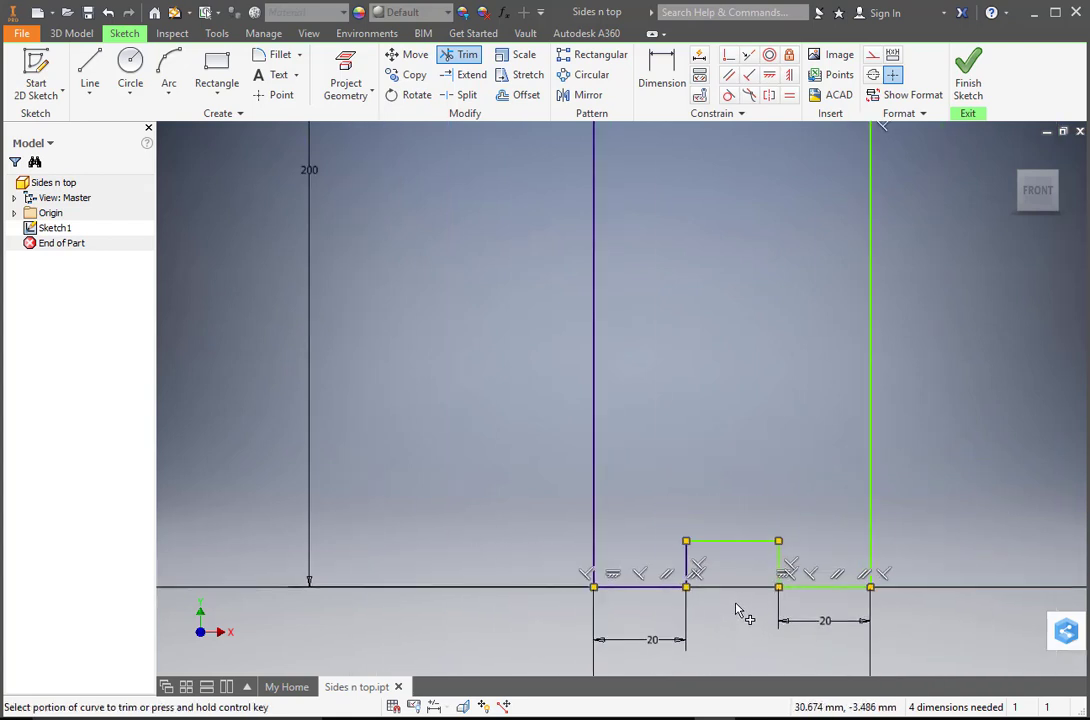
scroll(742, 610, up, 3)
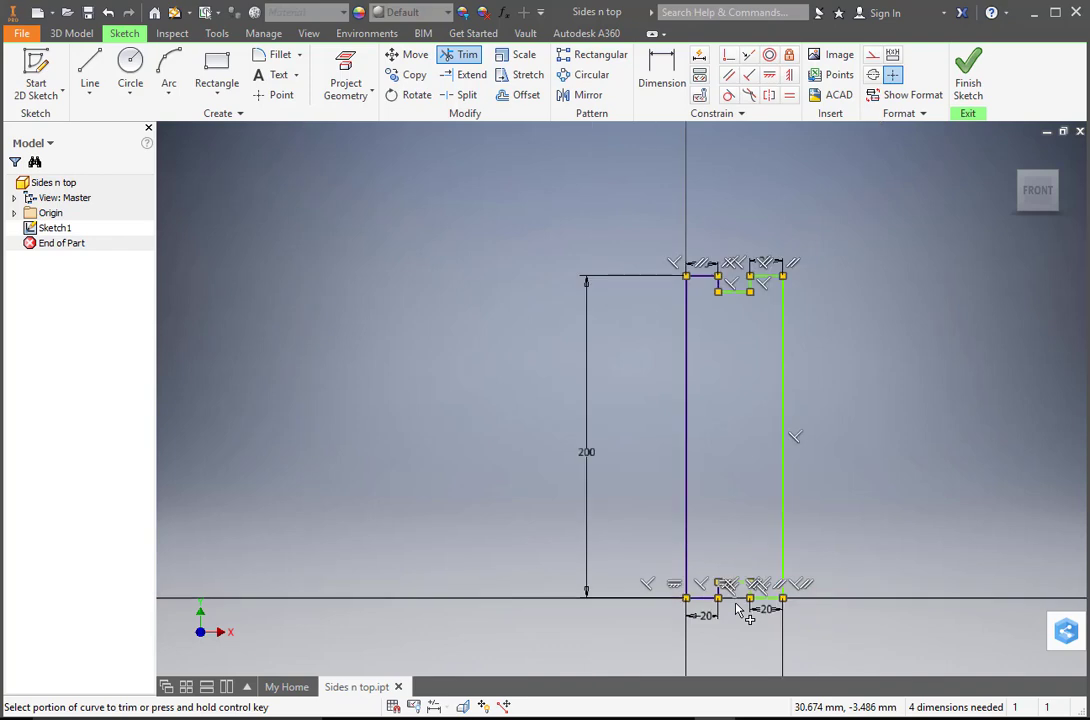
click(972, 68)
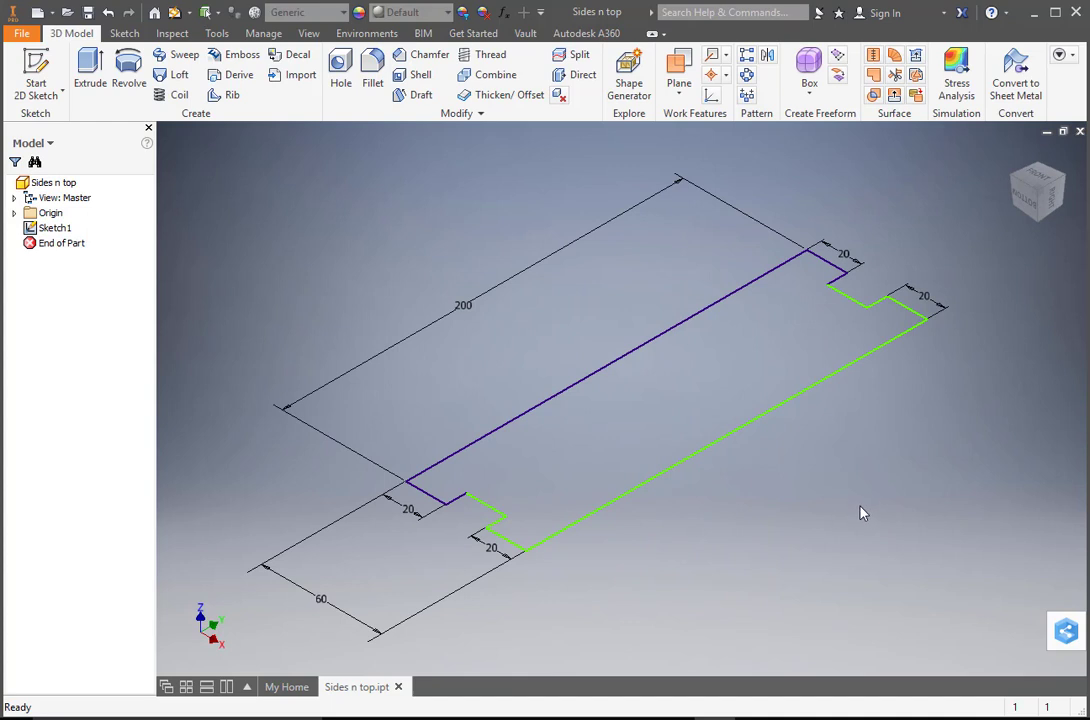
Step: Save a copy of the part in the Small storage folder under the name "sides"
click(22, 35)
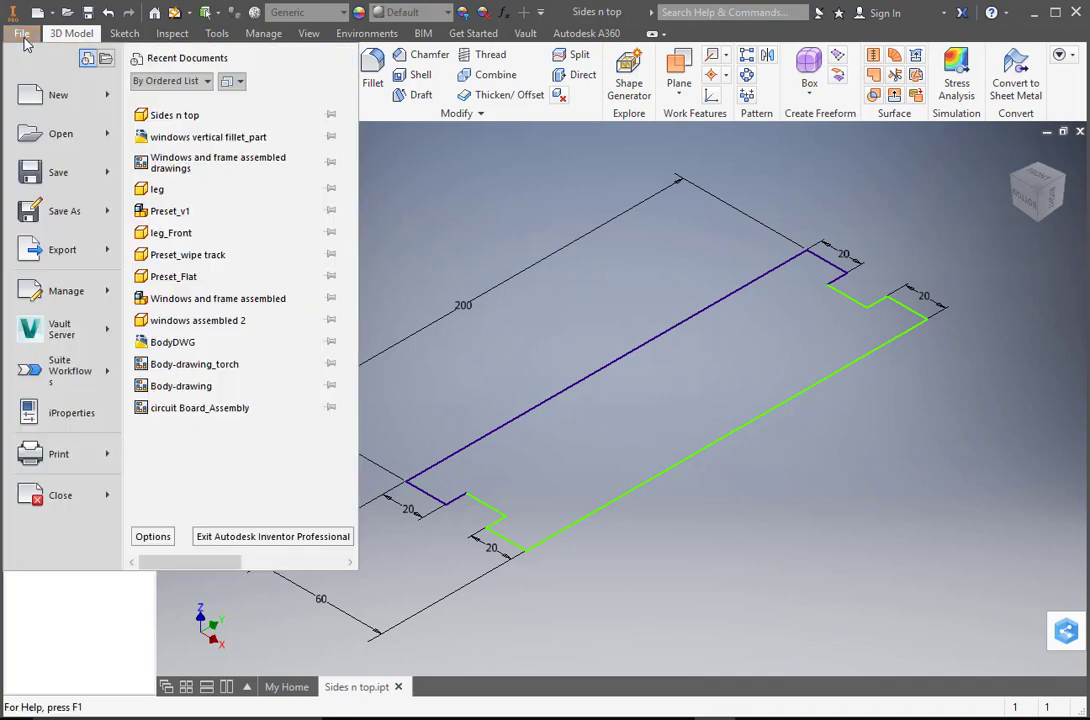
click(70, 212)
click(490, 292)
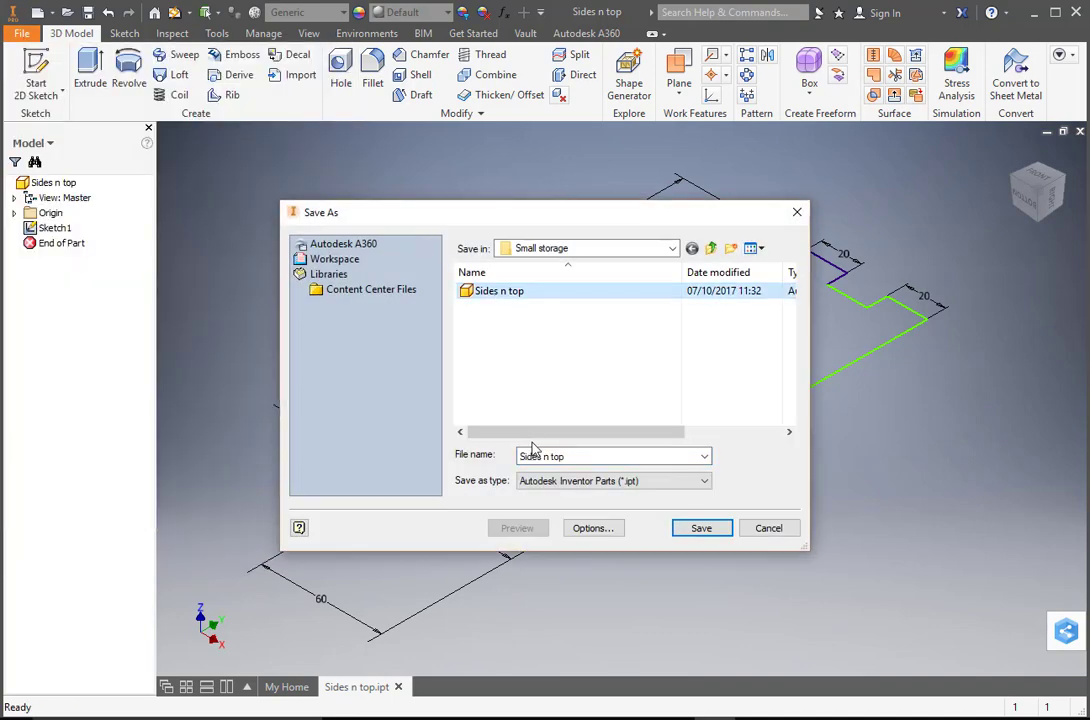
click(560, 456)
click(546, 457)
key(ctrl+a)
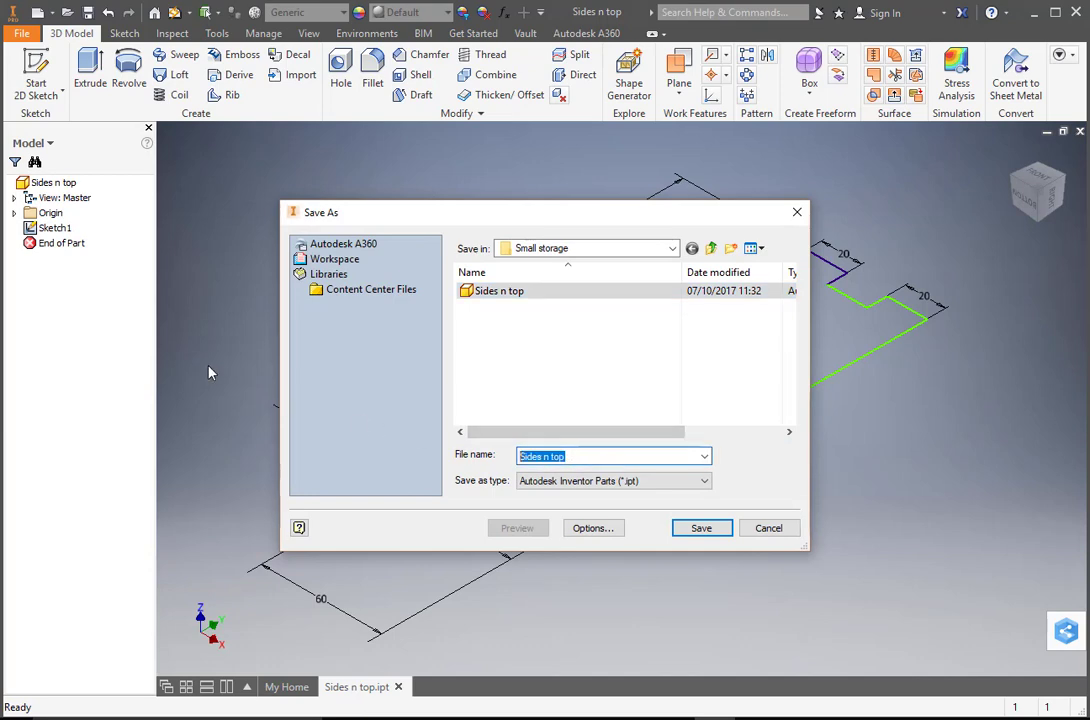
text(sides)
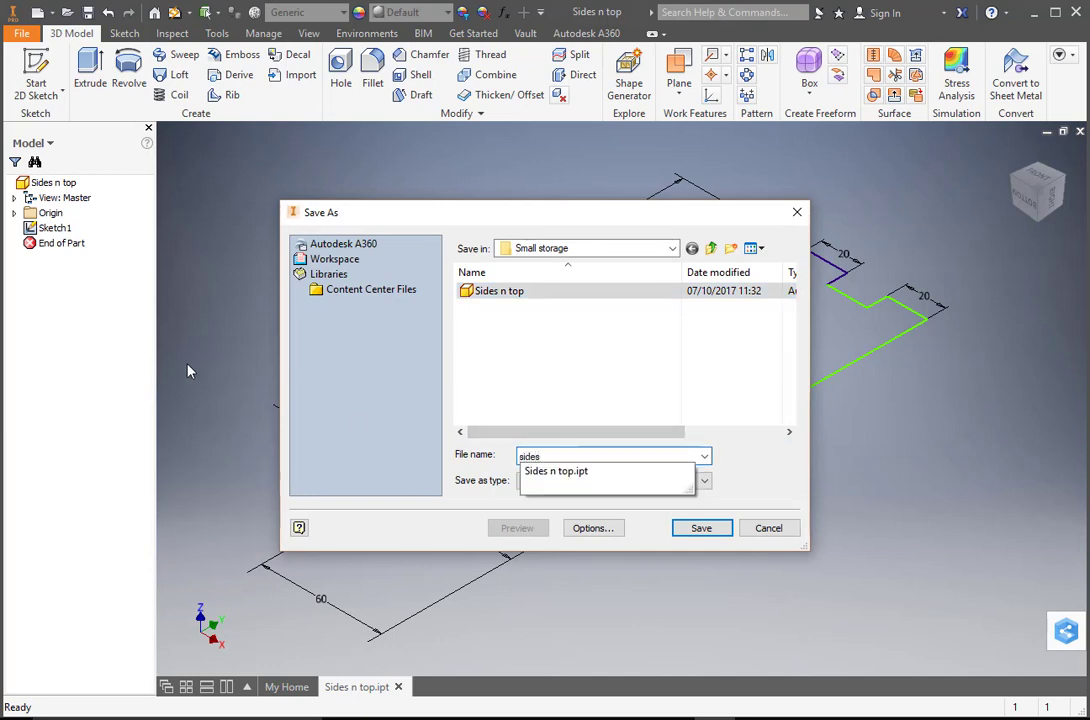
click(701, 528)
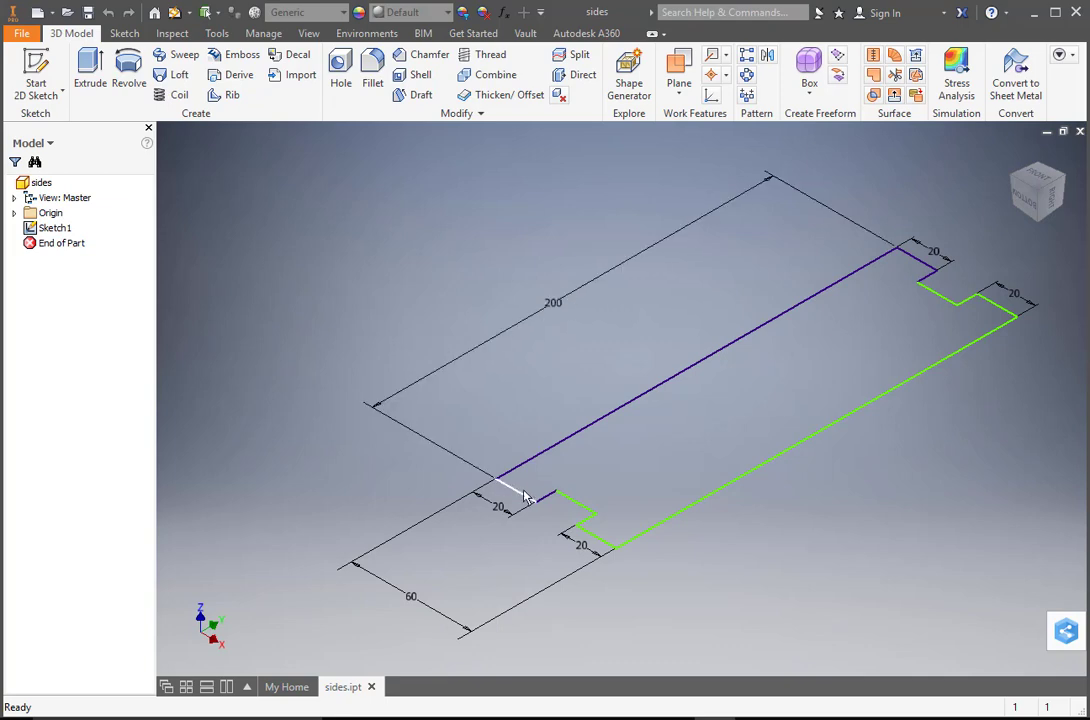
Step: Extrude the notched profile 10 mm as a solid
right_click(488, 258)
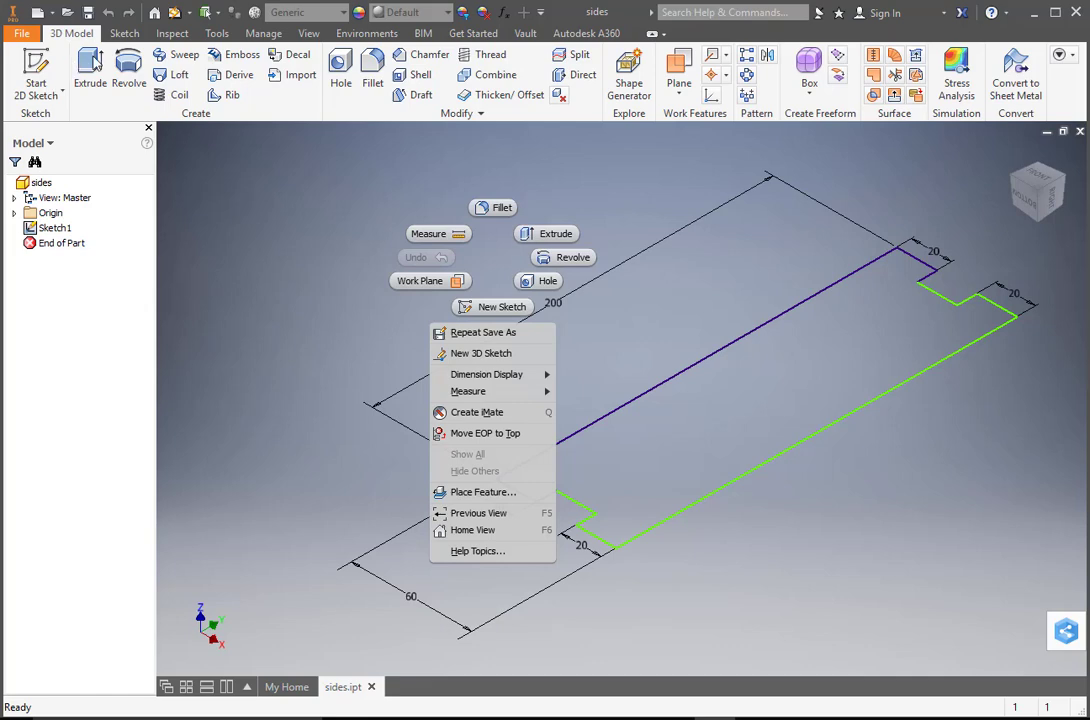
click(95, 61)
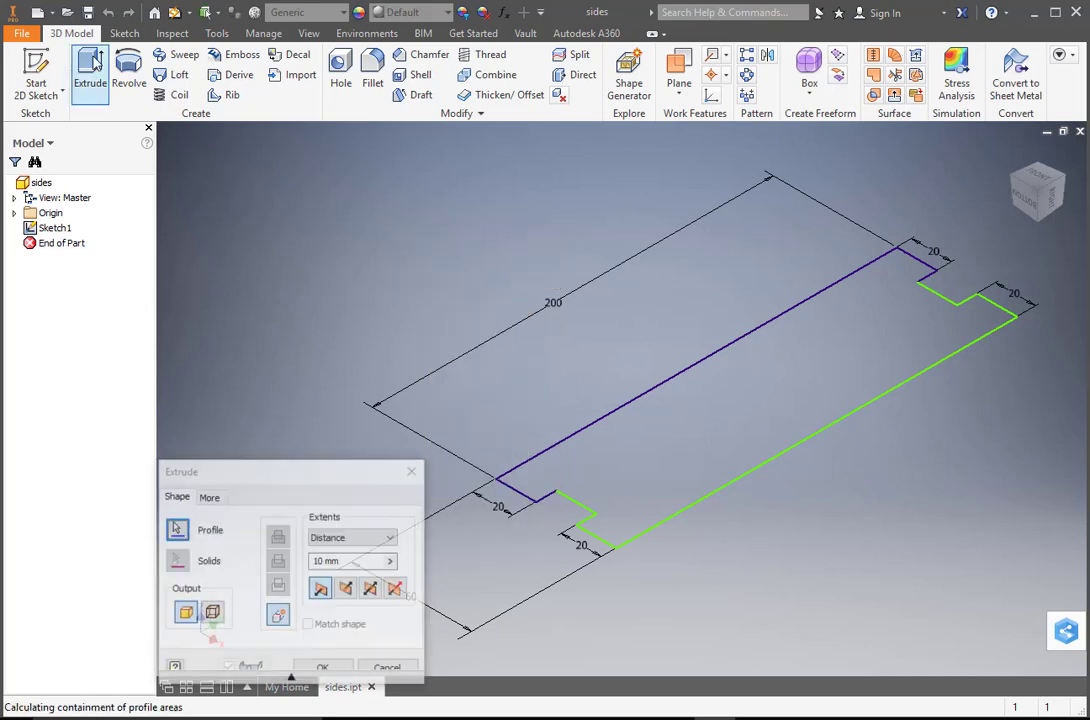
click(712, 496)
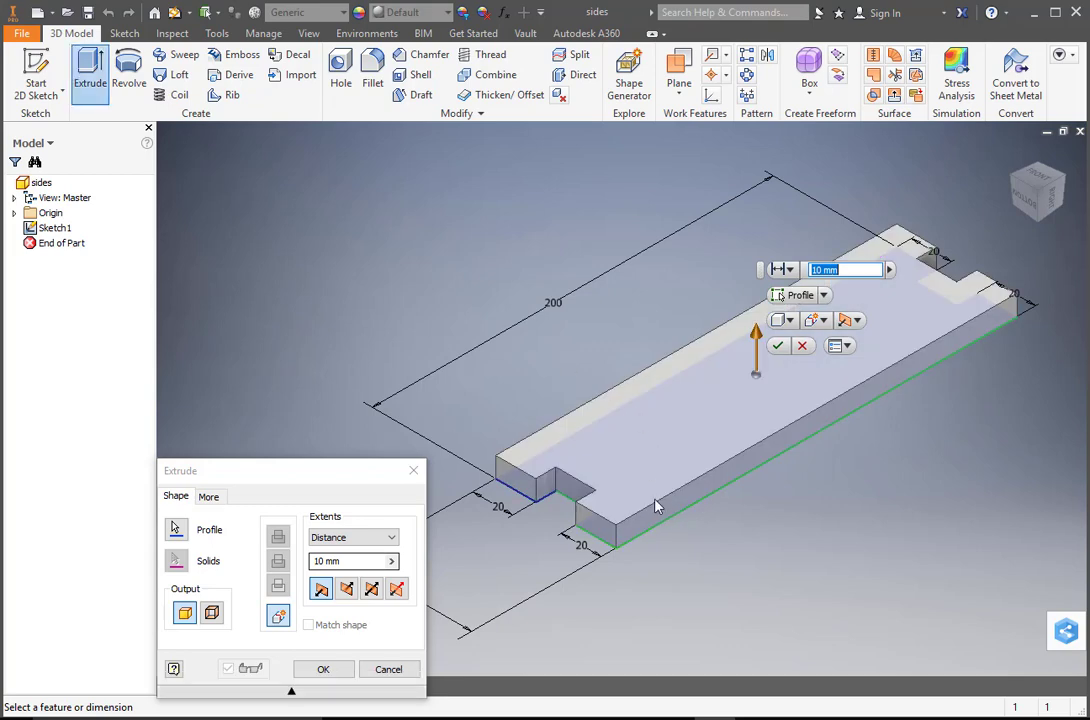
double_click(822, 268)
click(778, 346)
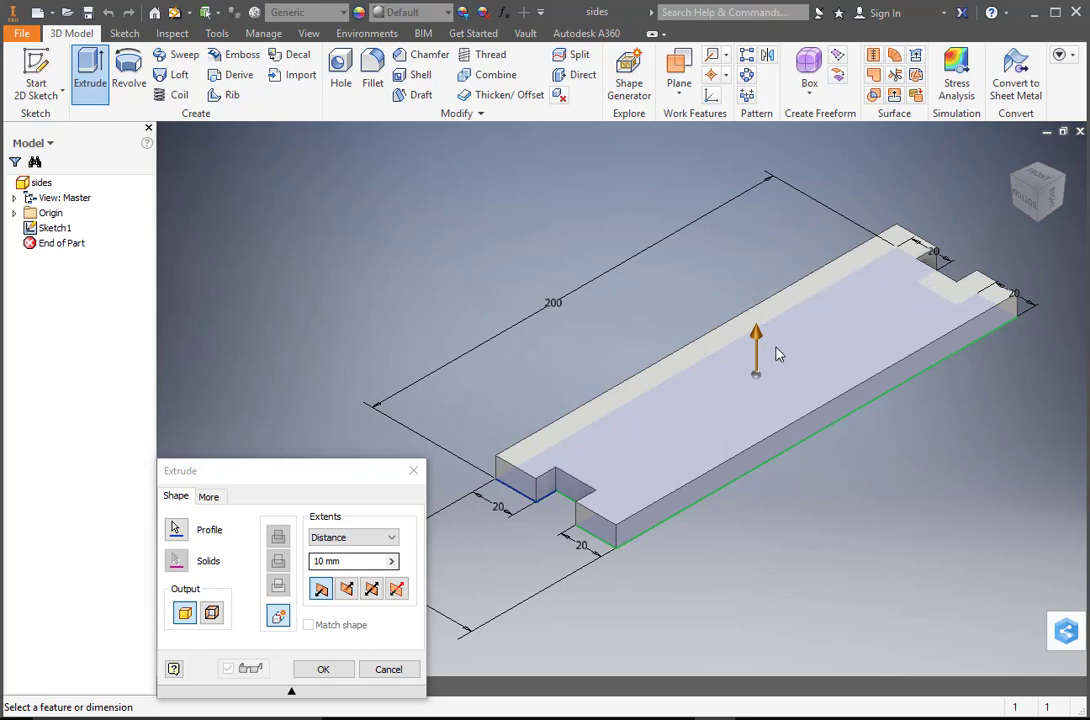
Step: Apply the Yellow Pine appearance from the Inventor Material Library to the whole part and save the part
mouse_move(447, 310)
shift+middle_down()
mouse_move(596, 280)
mouse_move(518, 348)
mouse_move(465, 341)
mouse_move(431, 309)
mouse_move(482, 329)
mouse_move(489, 321)
mouse_move(455, 304)
mouse_move(457, 314)
shift+middle_up()
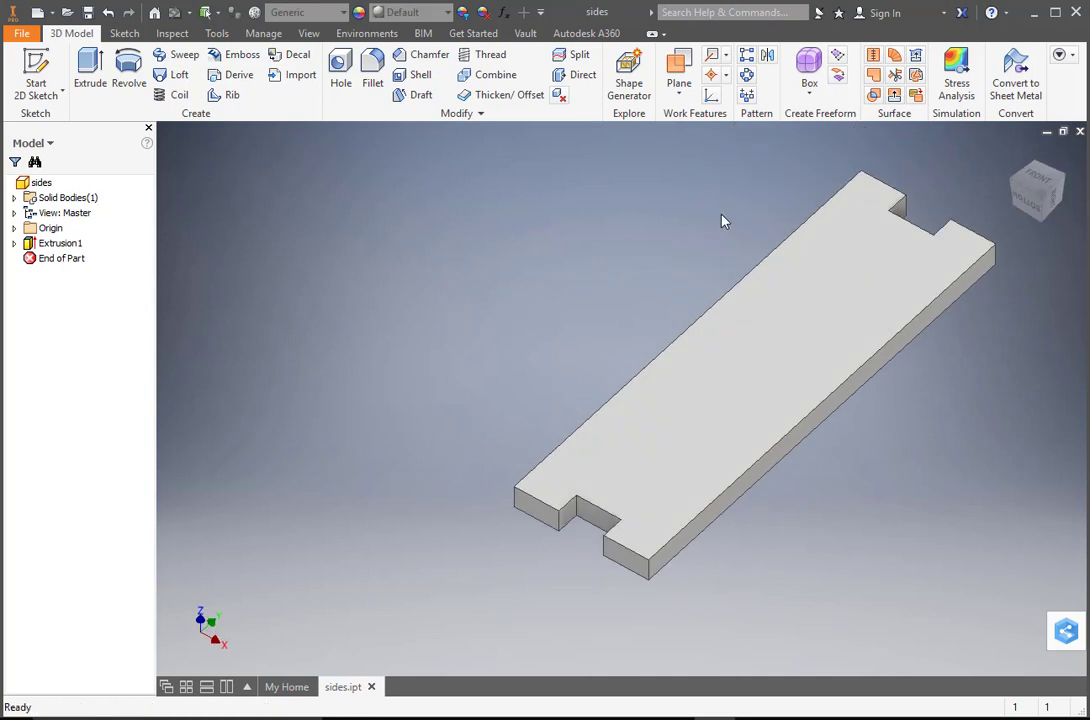
middle_drag(810, 187, 717, 207)
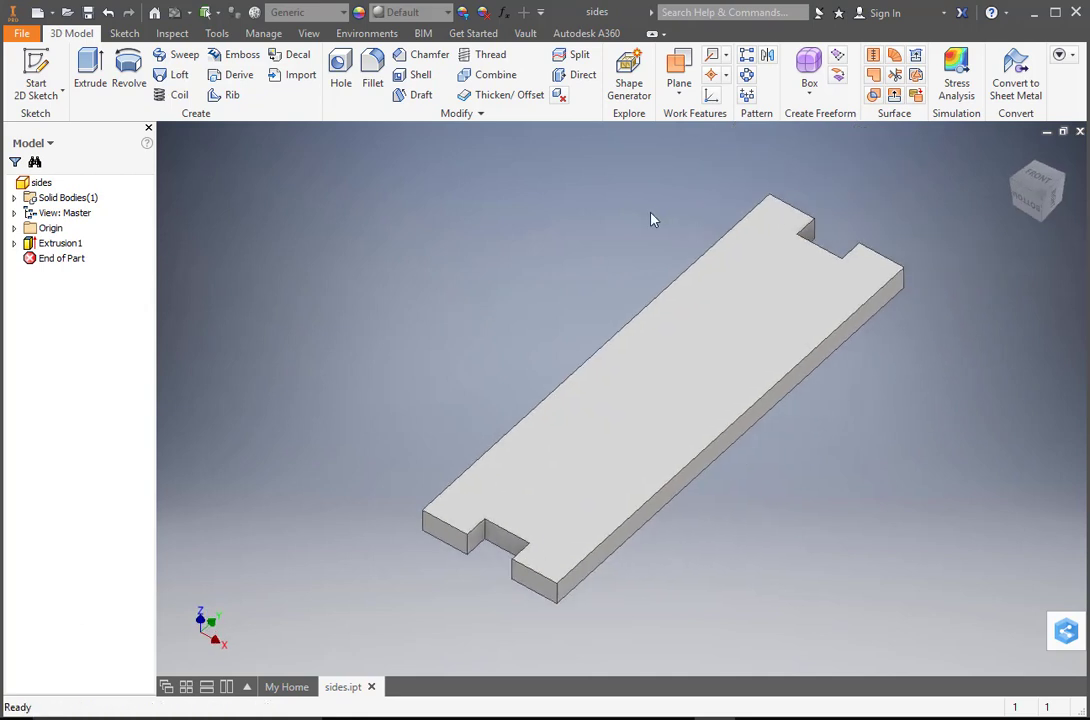
click(343, 12)
click(363, 14)
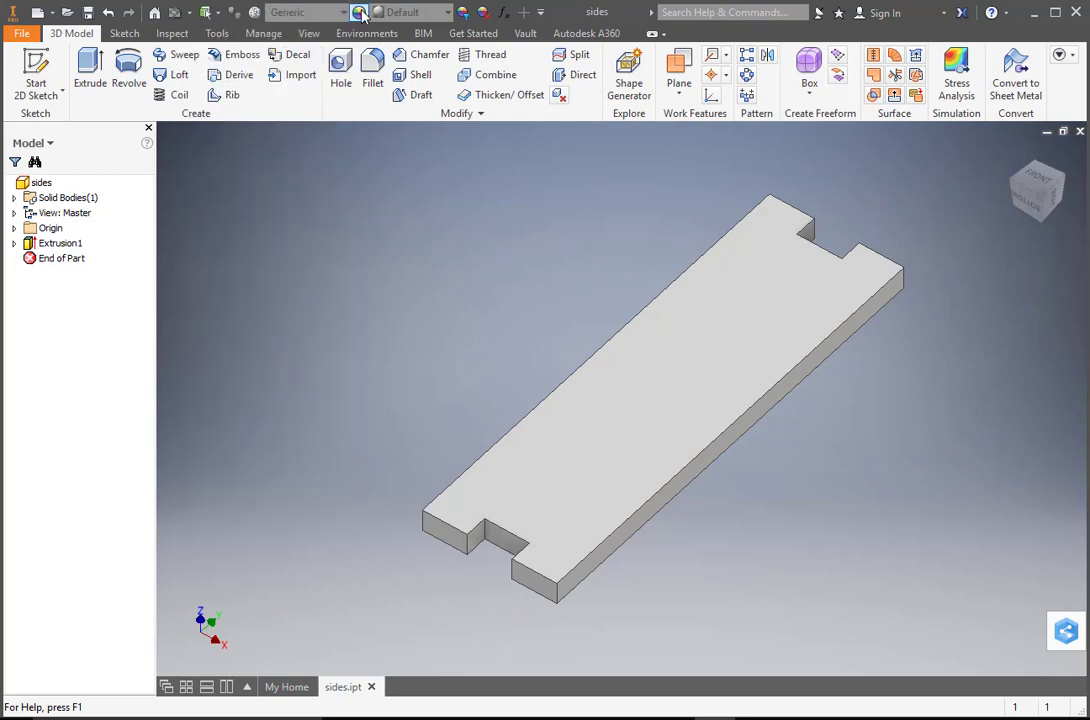
click(363, 14)
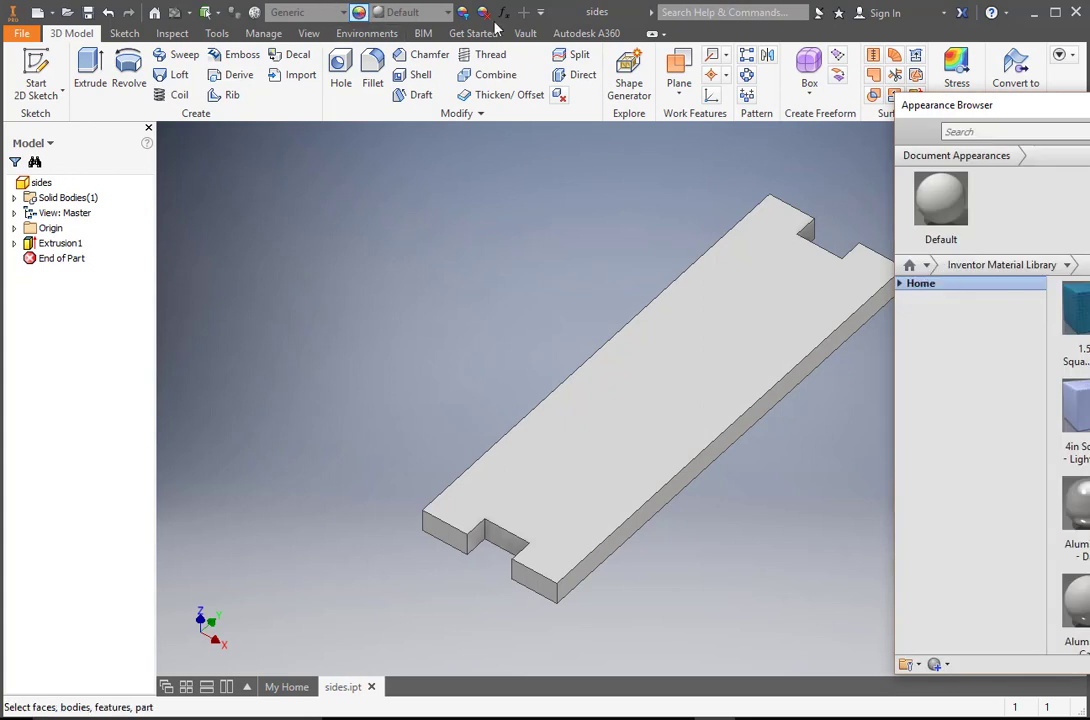
scroll(1076, 465, down, 10)
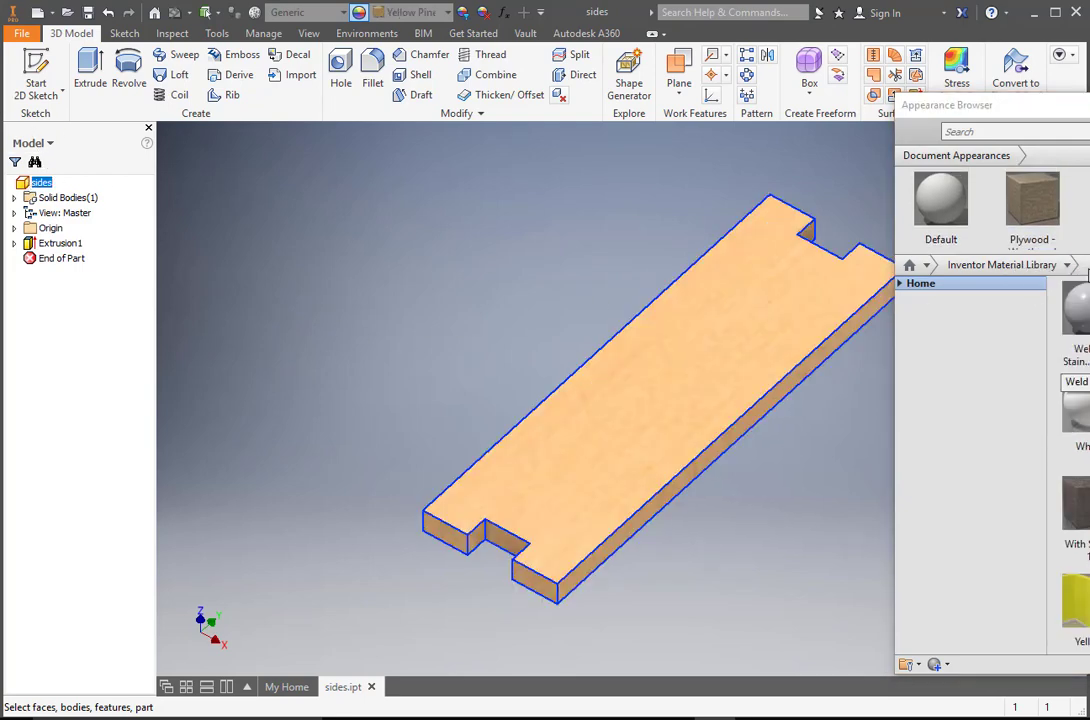
click(441, 277)
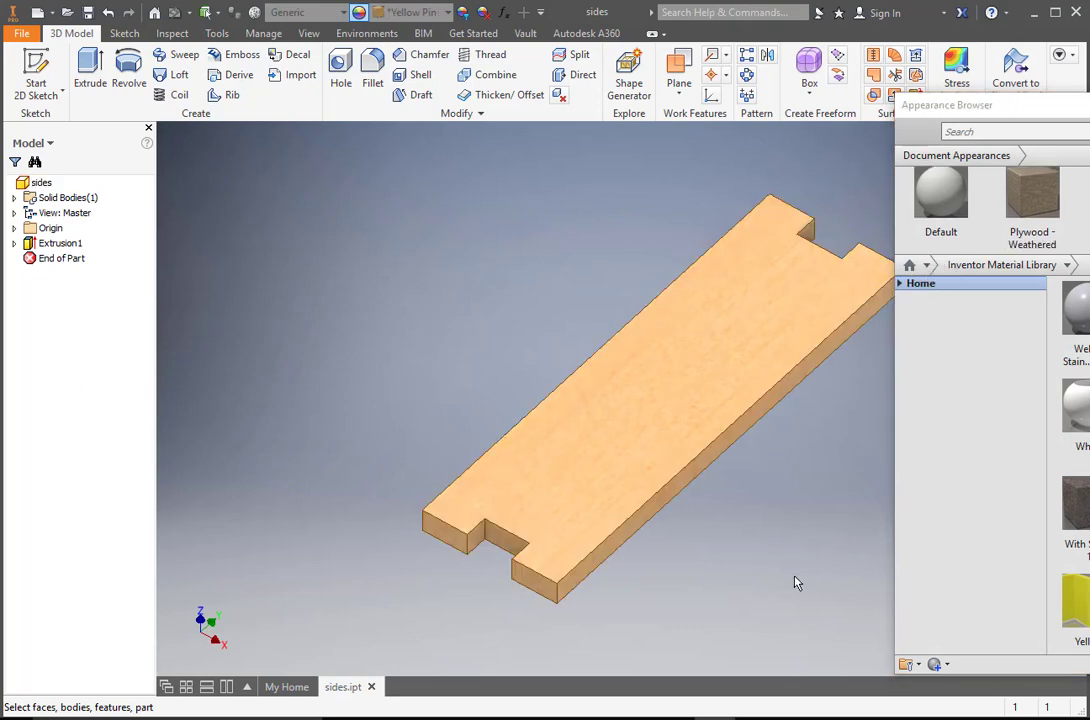
shift+middle_drag(797, 583, 720, 474)
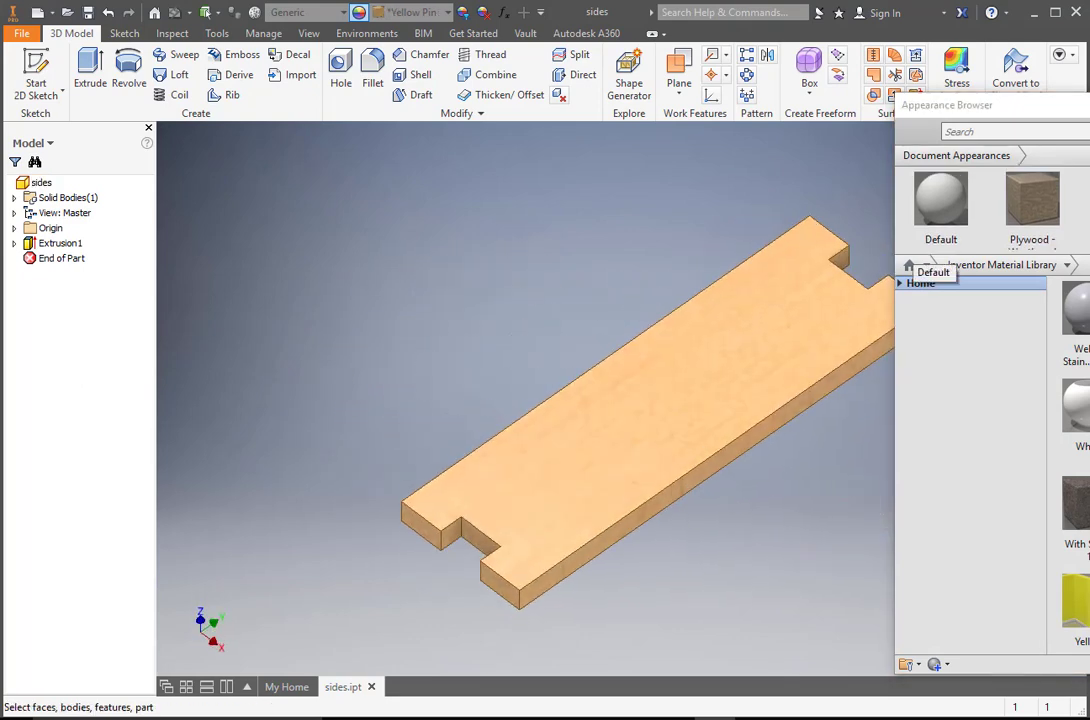
click(1088, 105)
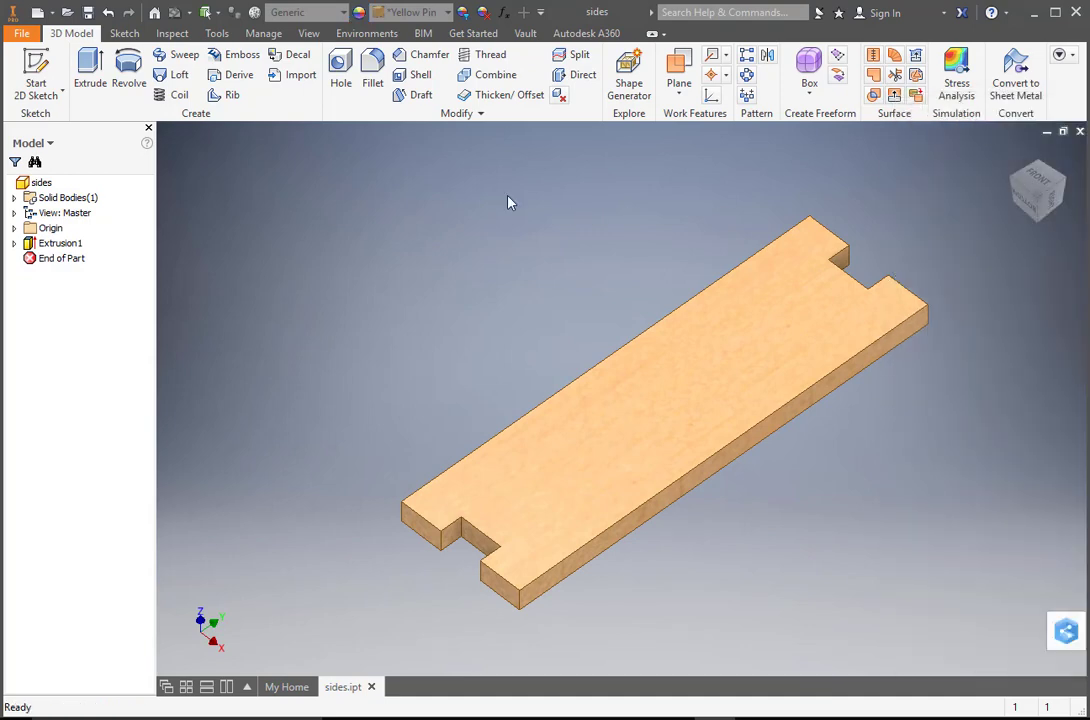
click(20, 36)
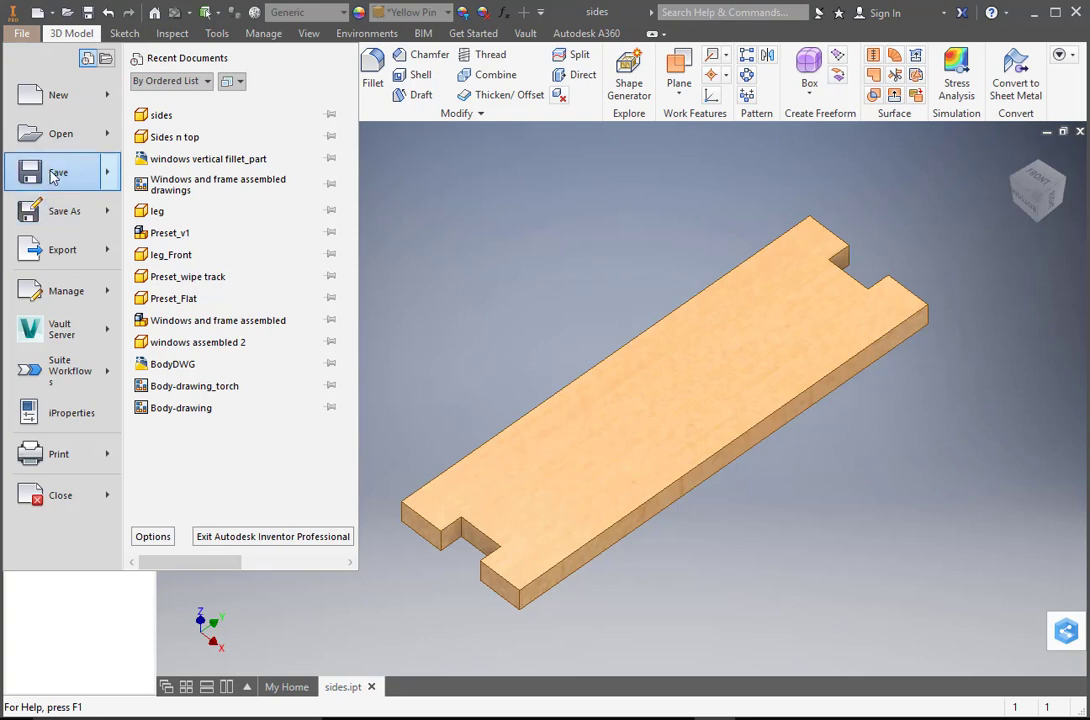
click(45, 158)
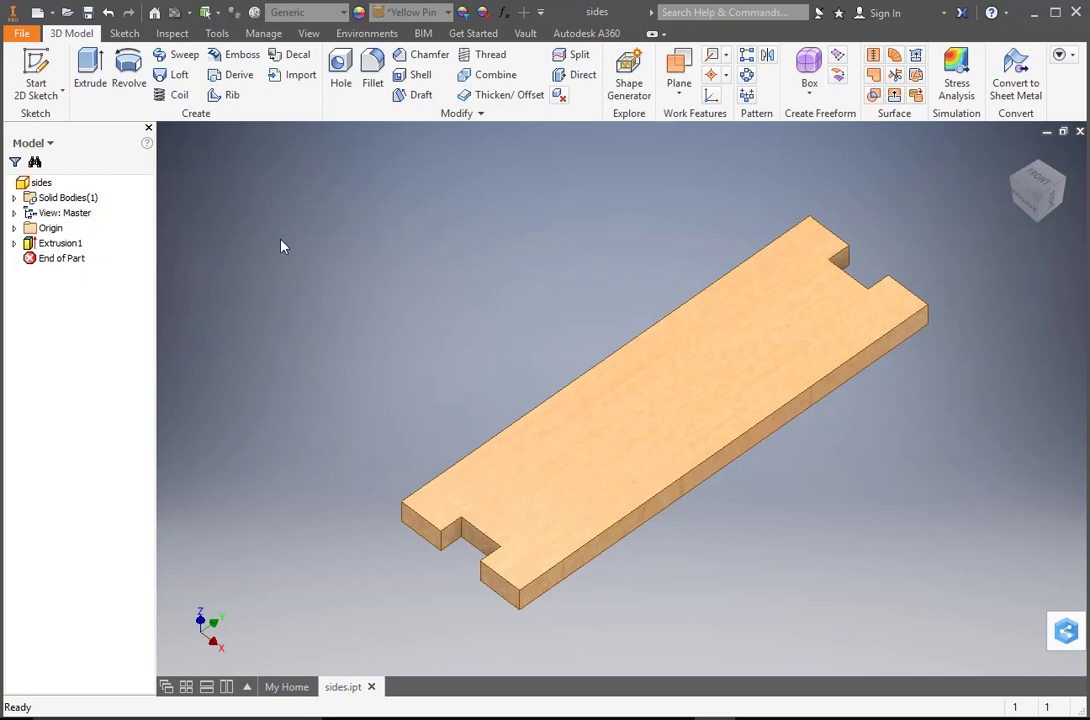
Step: Open the "Sides n top" part from the Small storage folder inside Inventor2017
click(22, 34)
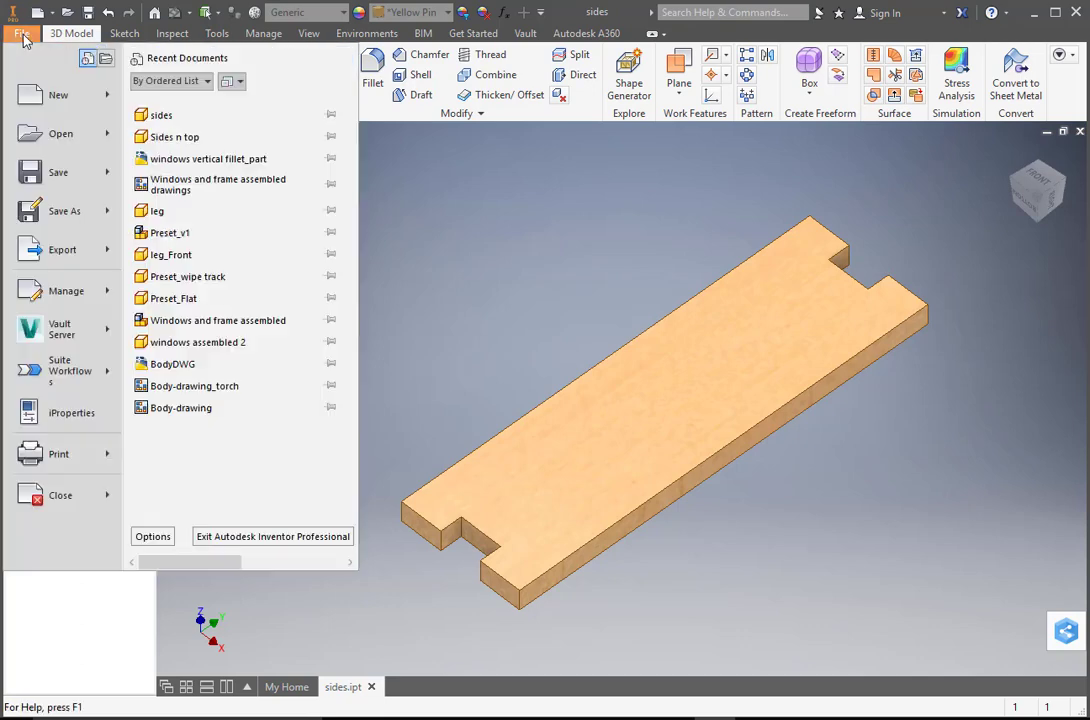
click(60, 134)
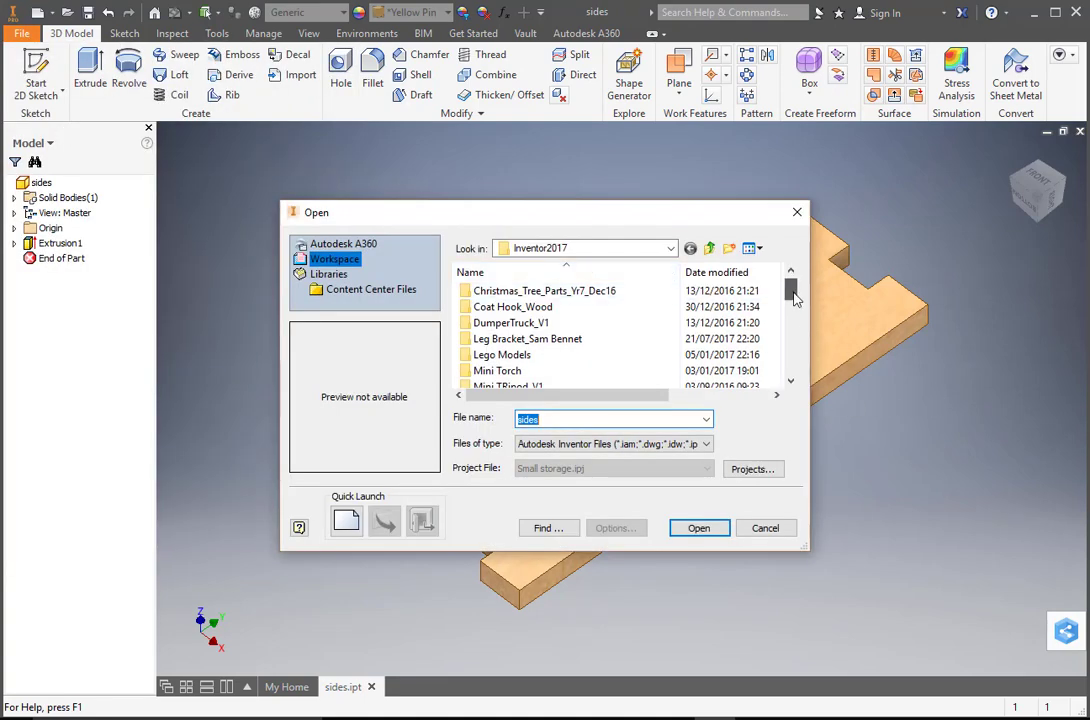
drag(794, 297, 792, 326)
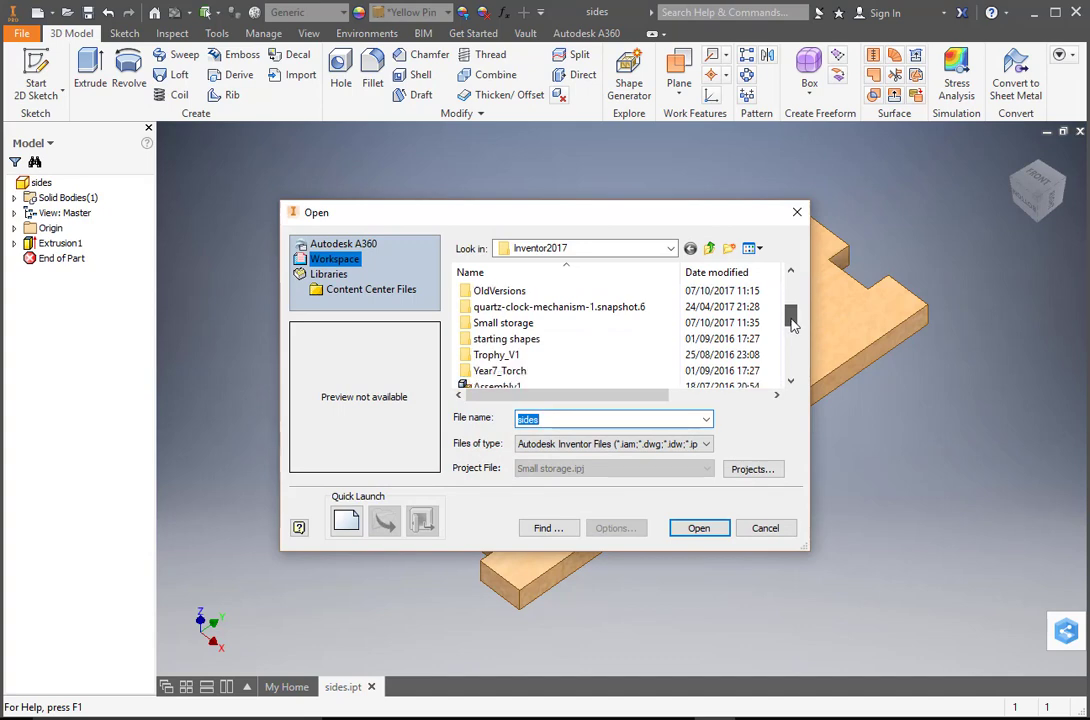
double_click(487, 325)
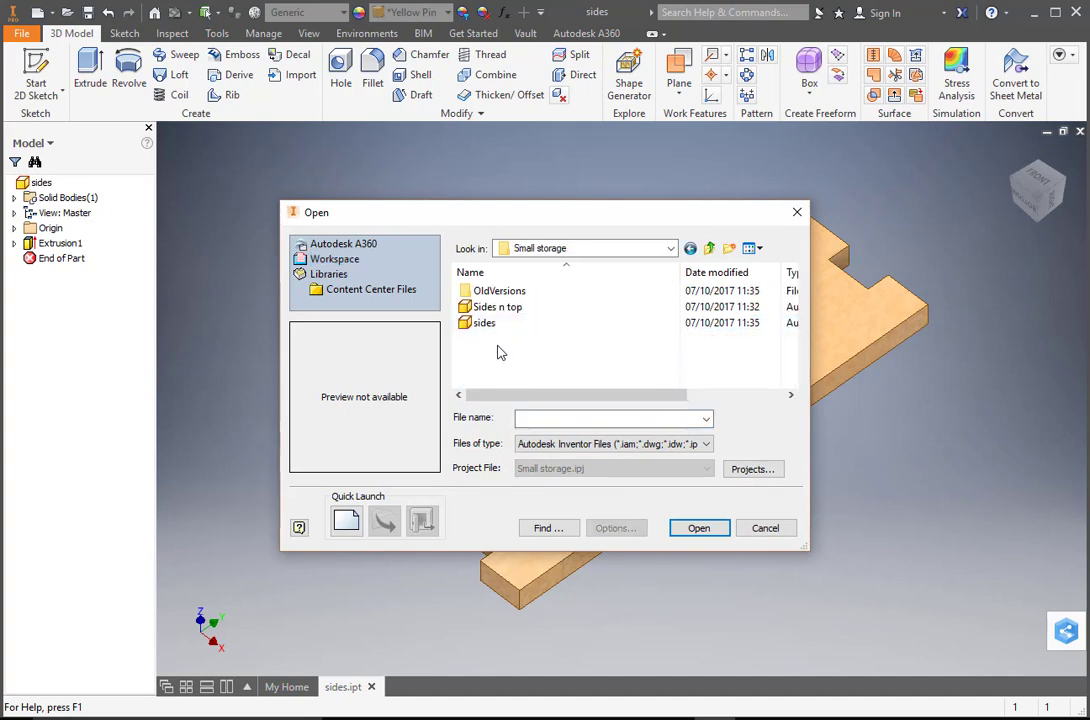
click(490, 311)
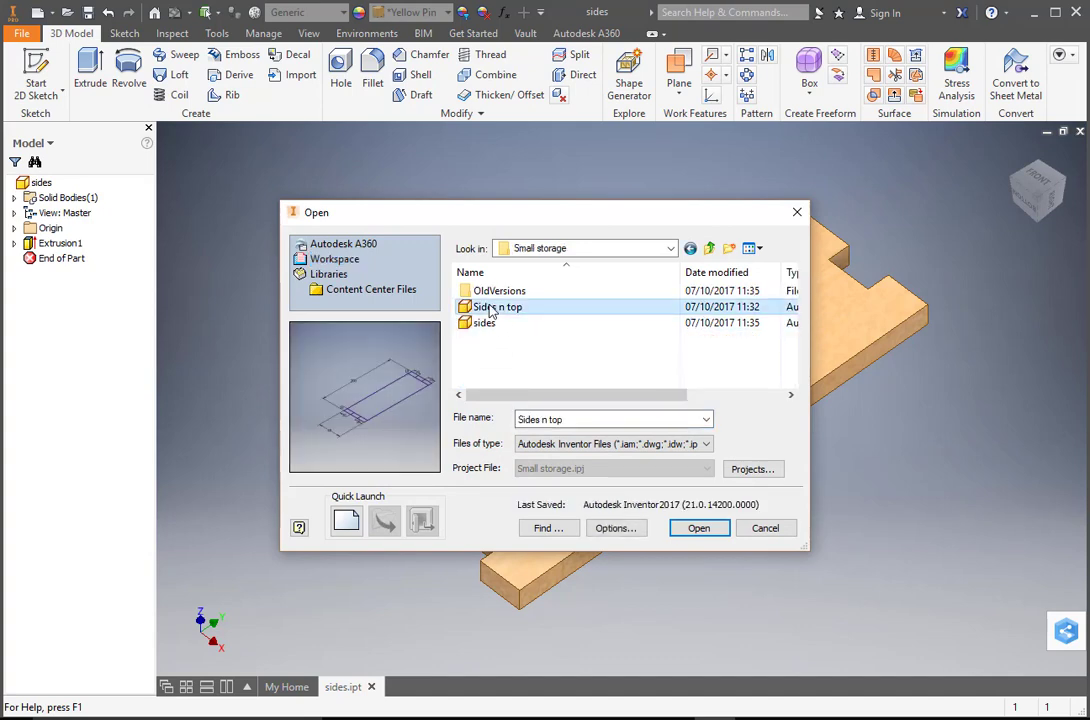
click(699, 528)
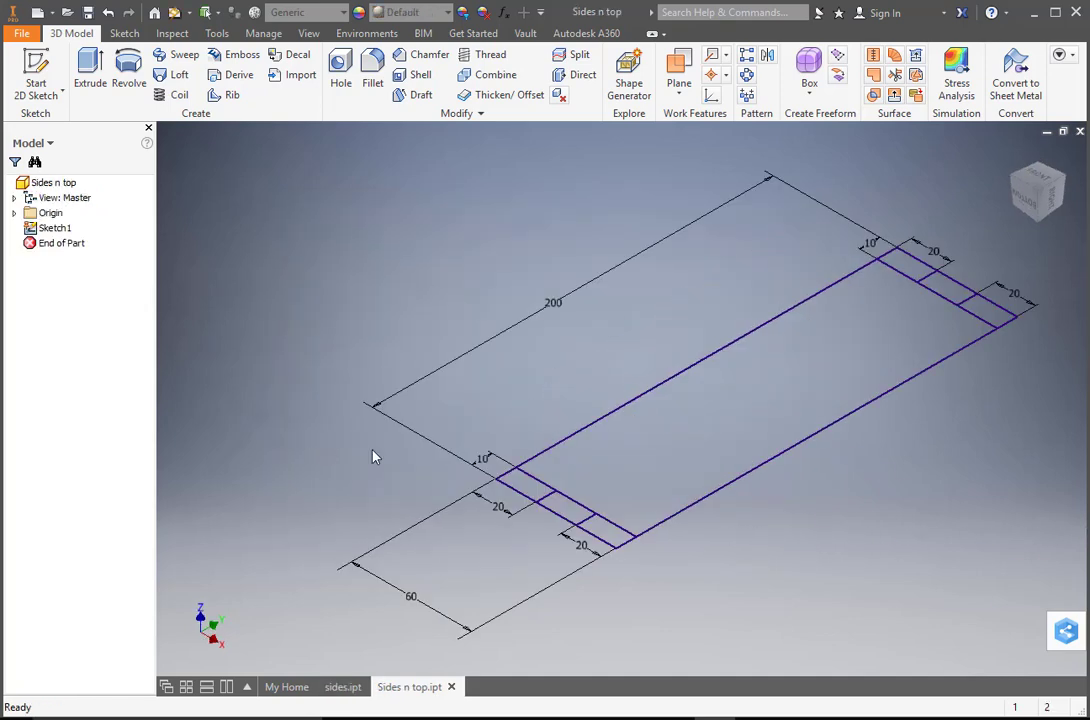
Step: Open the profile sketch of the Sides n top part for editing
click(343, 687)
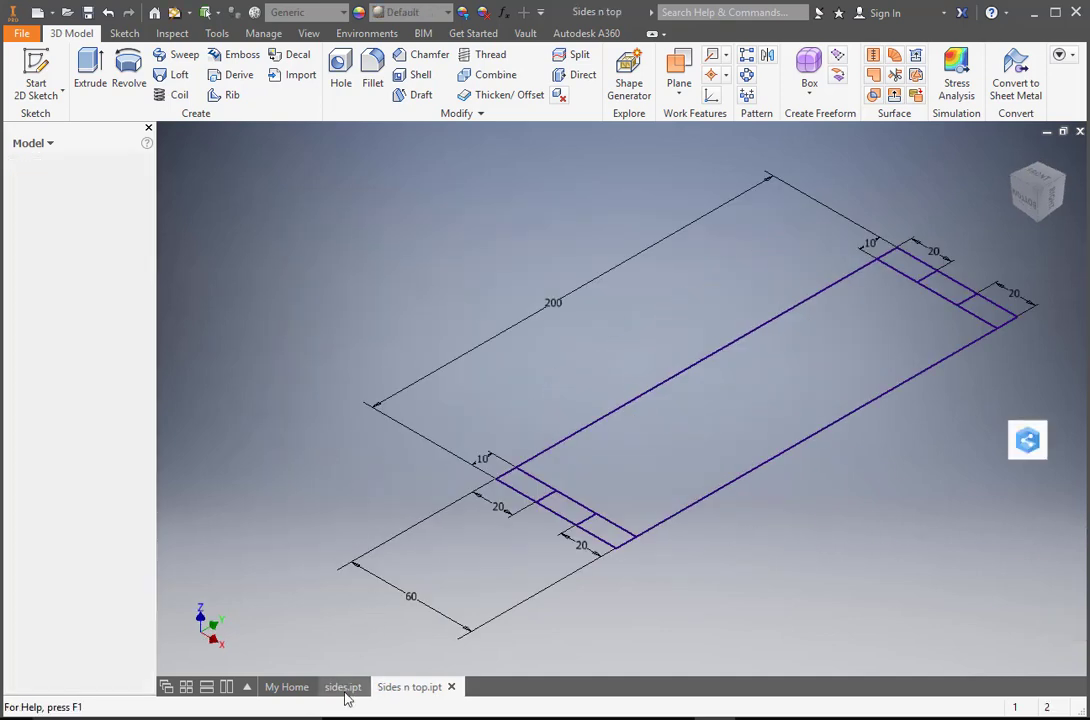
click(432, 689)
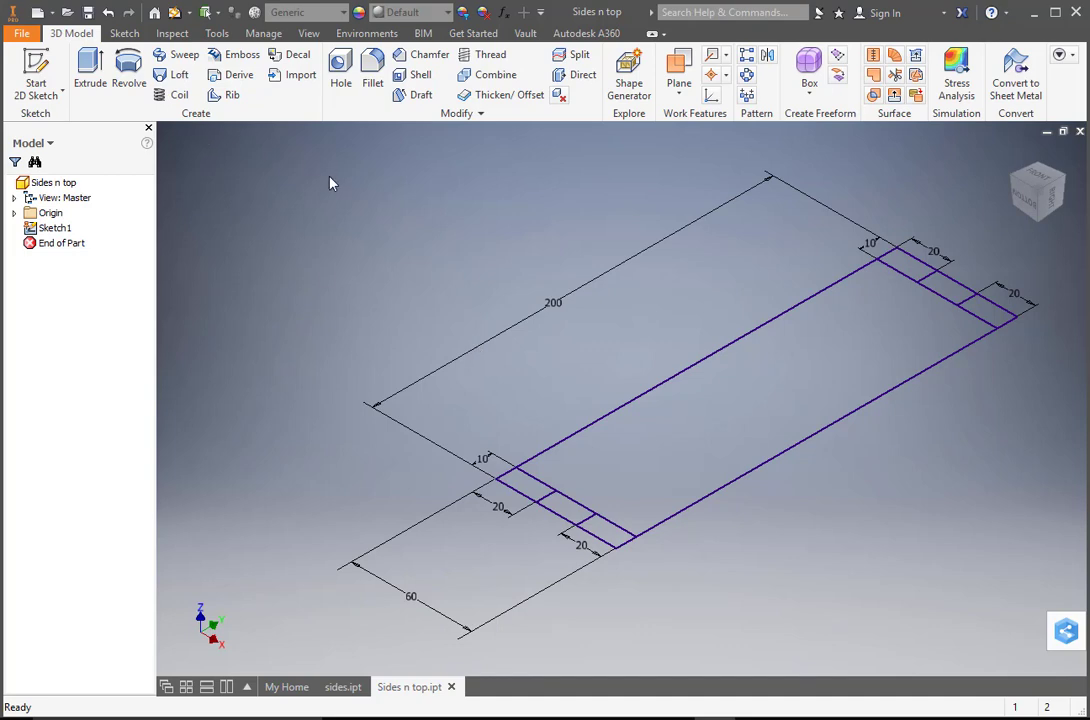
click(40, 229)
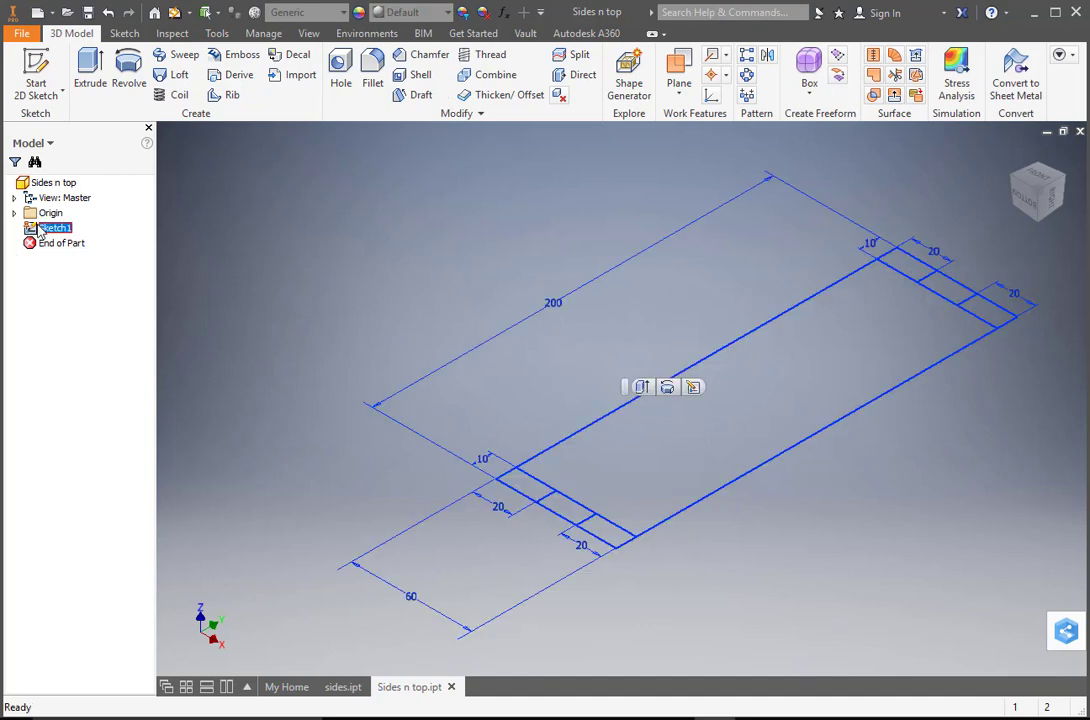
right_click(40, 231)
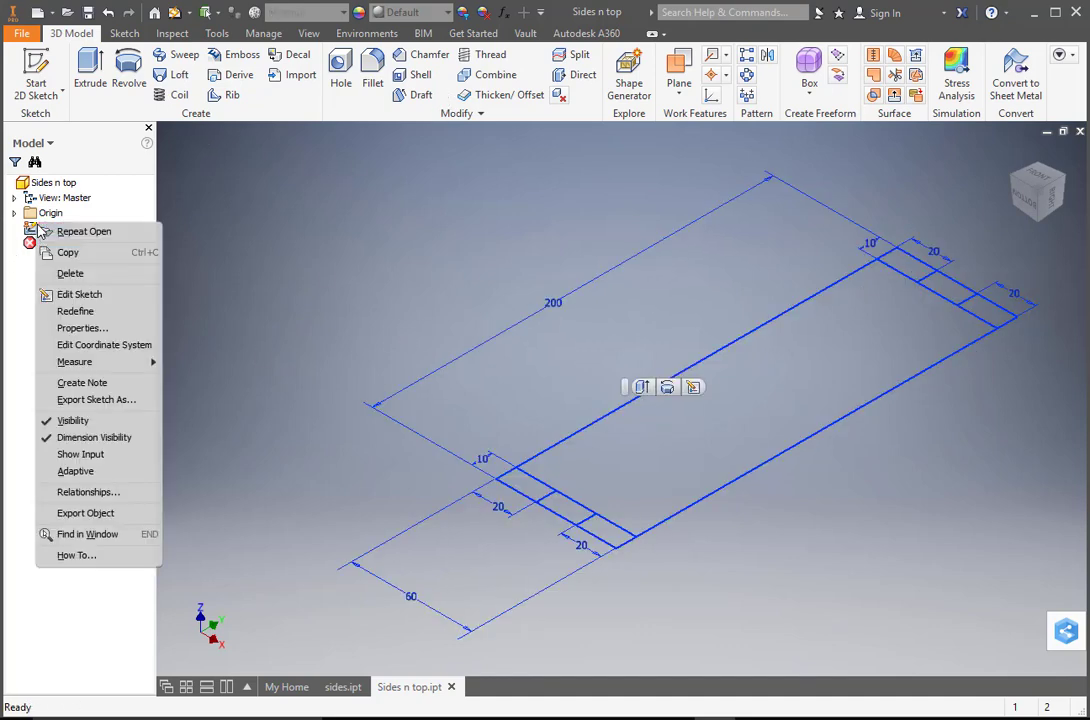
click(79, 296)
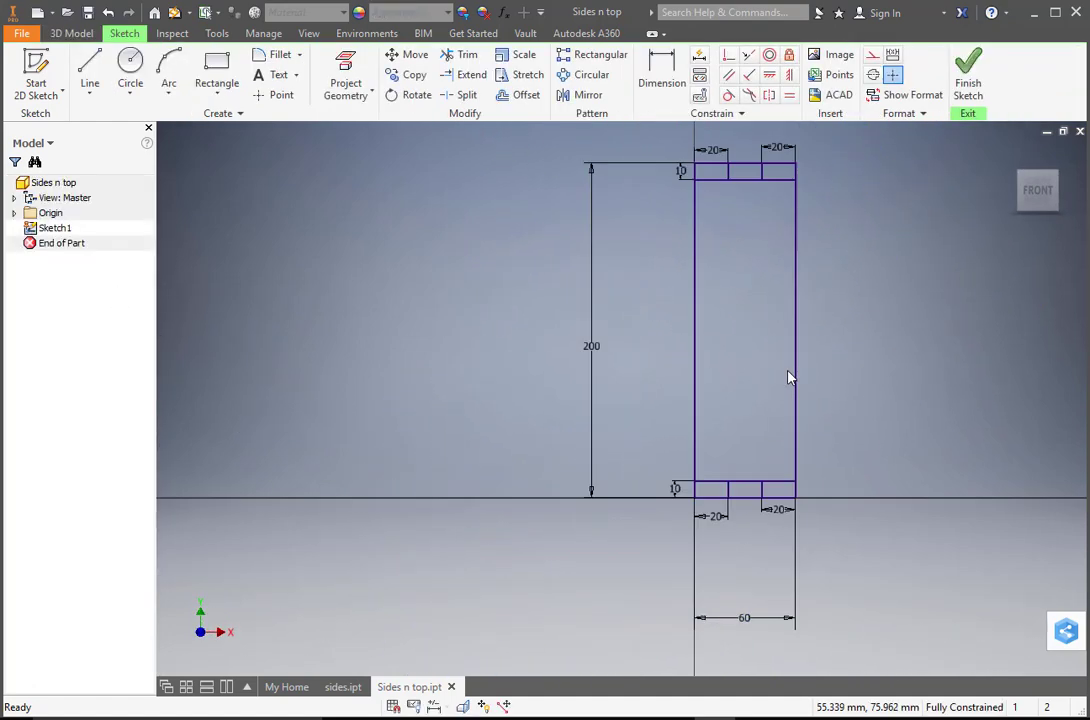
Step: Trim both corner rectangles and the middle inner segment at the sketch's upper end, leaving a central protruding tab
mouse_move(779, 231)
middle_down()
mouse_move(696, 297)
mouse_move(650, 302)
middle_up()
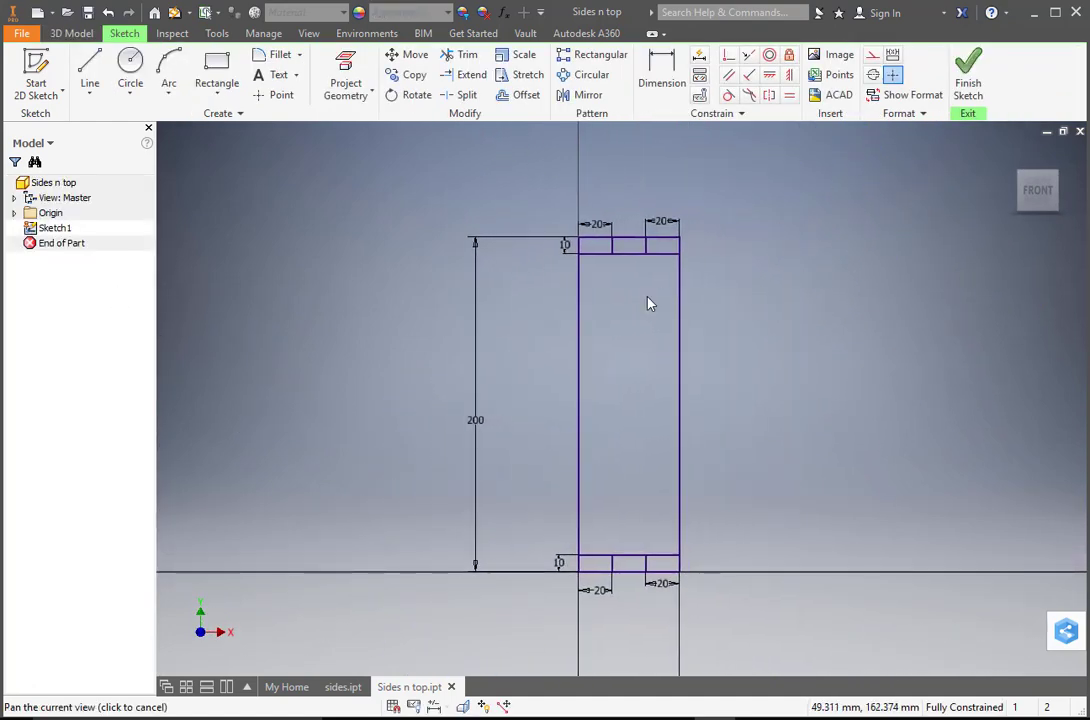
click(463, 57)
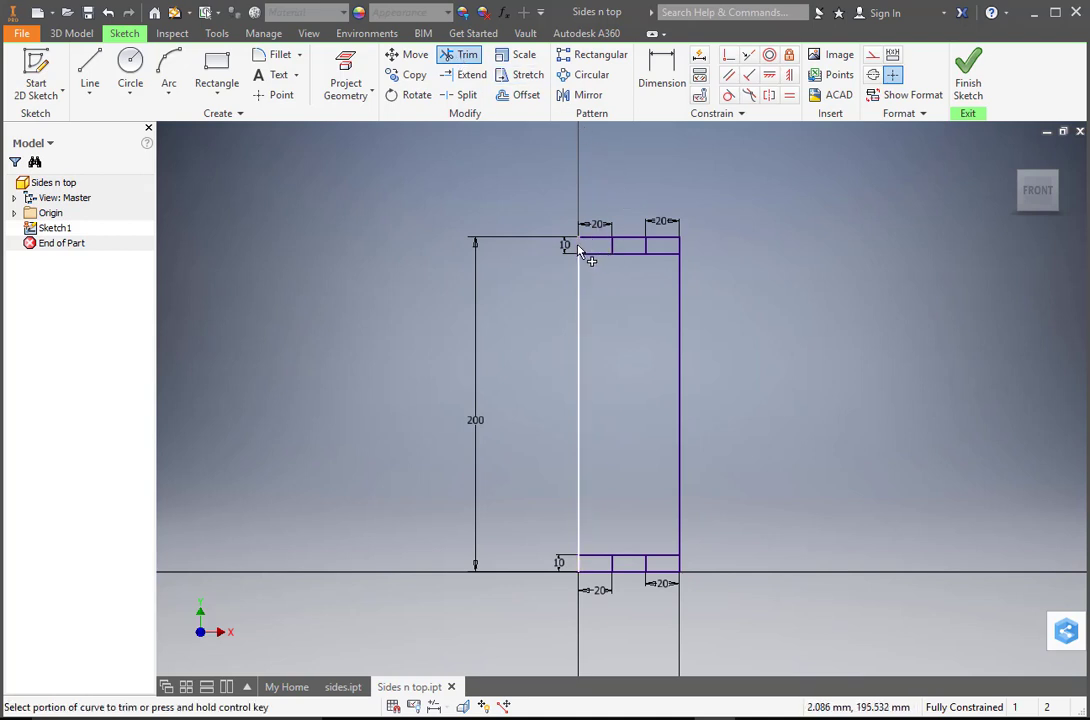
click(612, 245)
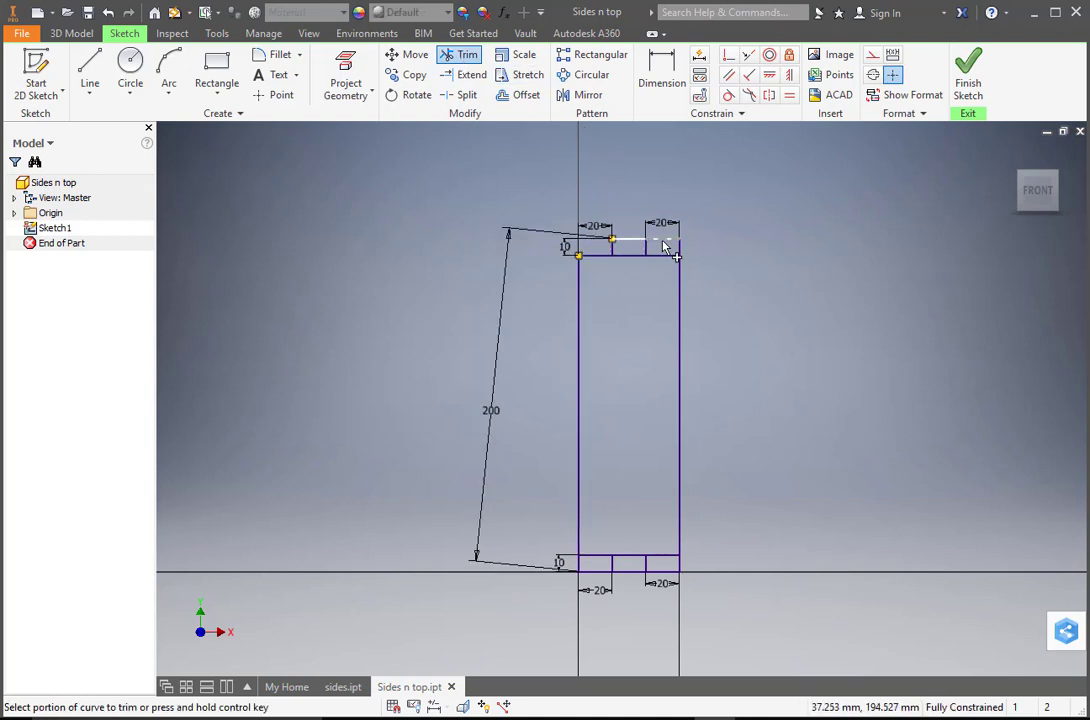
scroll(669, 249, down, 5)
scroll(670, 247, up, 6)
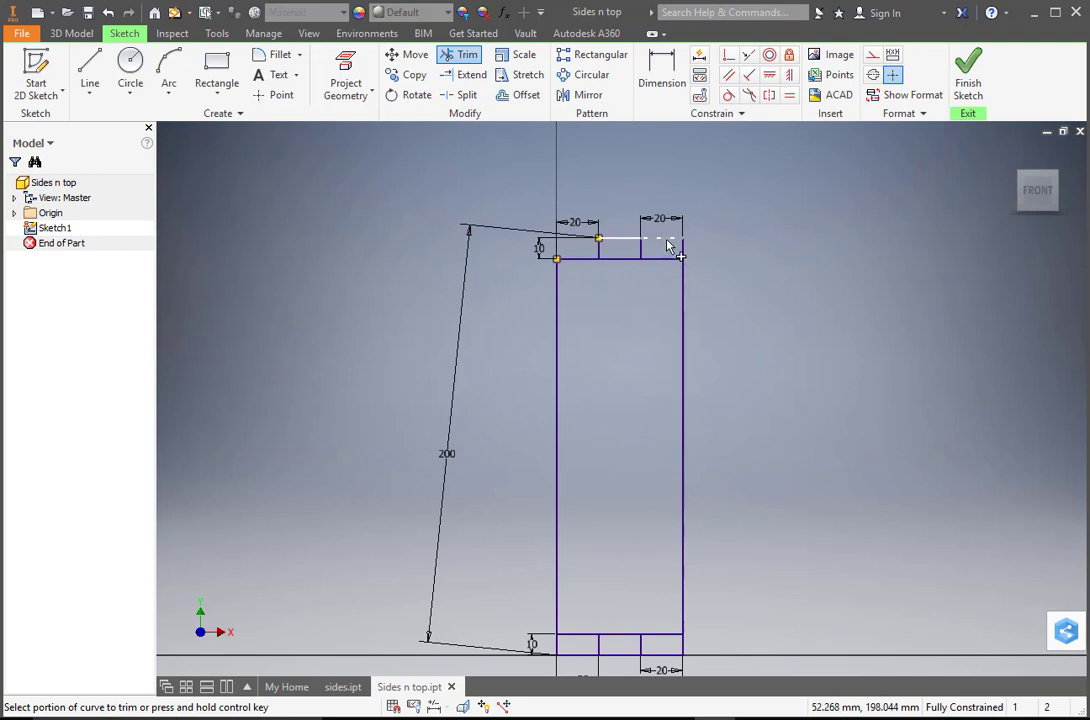
click(667, 240)
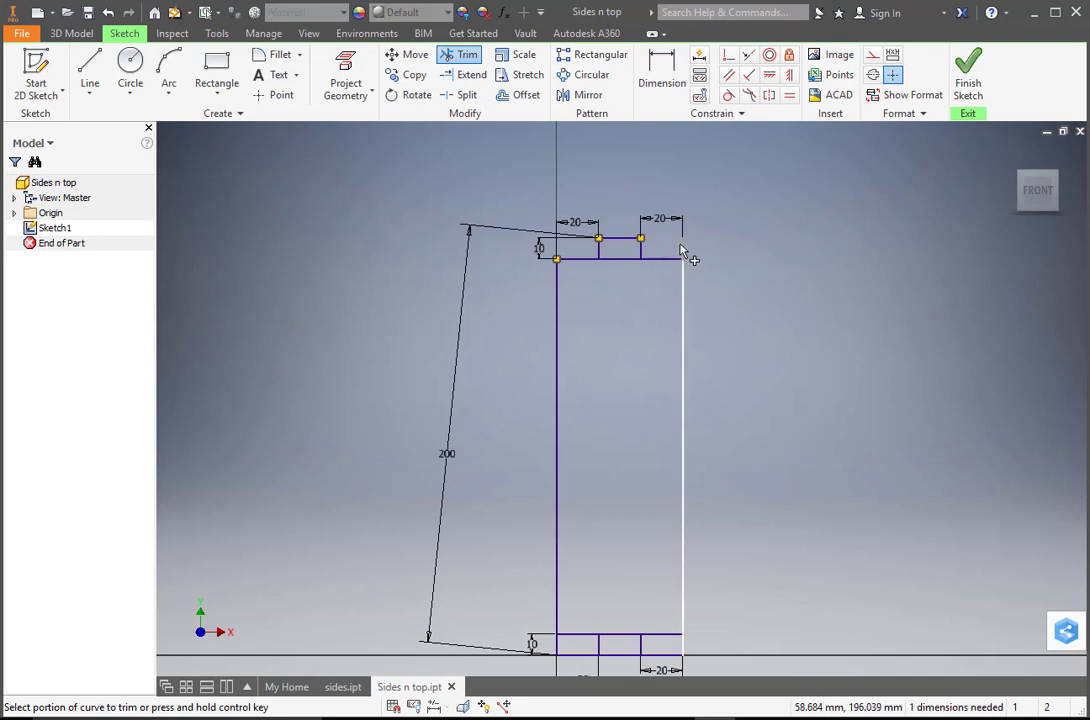
click(680, 250)
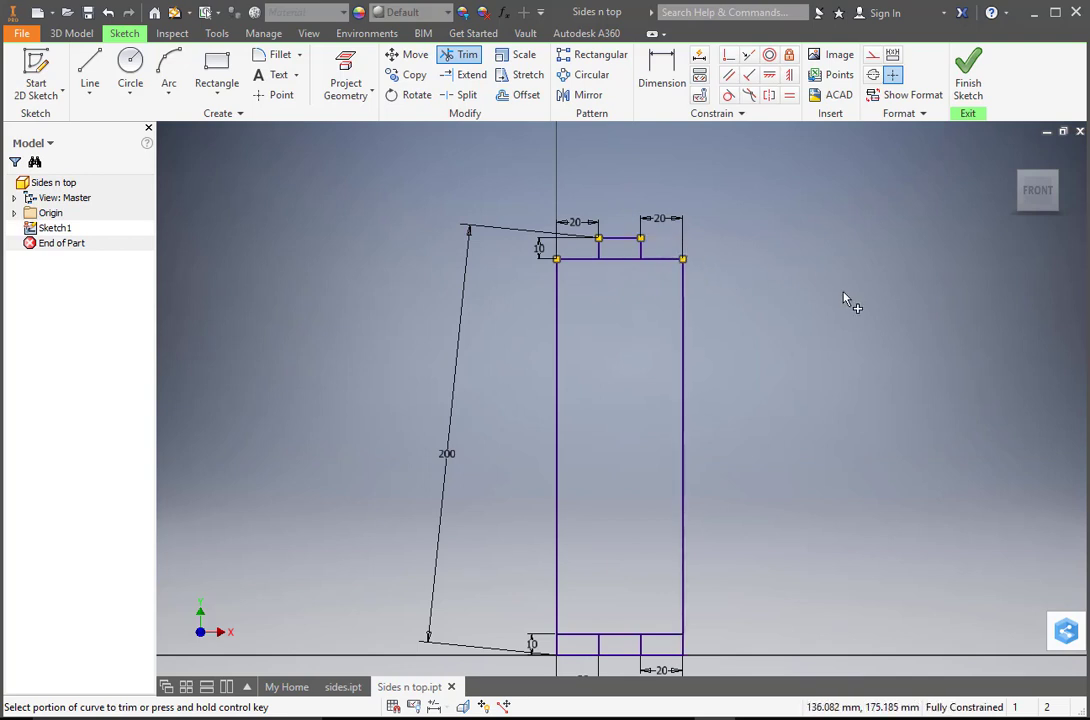
click(617, 262)
middle_drag(676, 408, 666, 319)
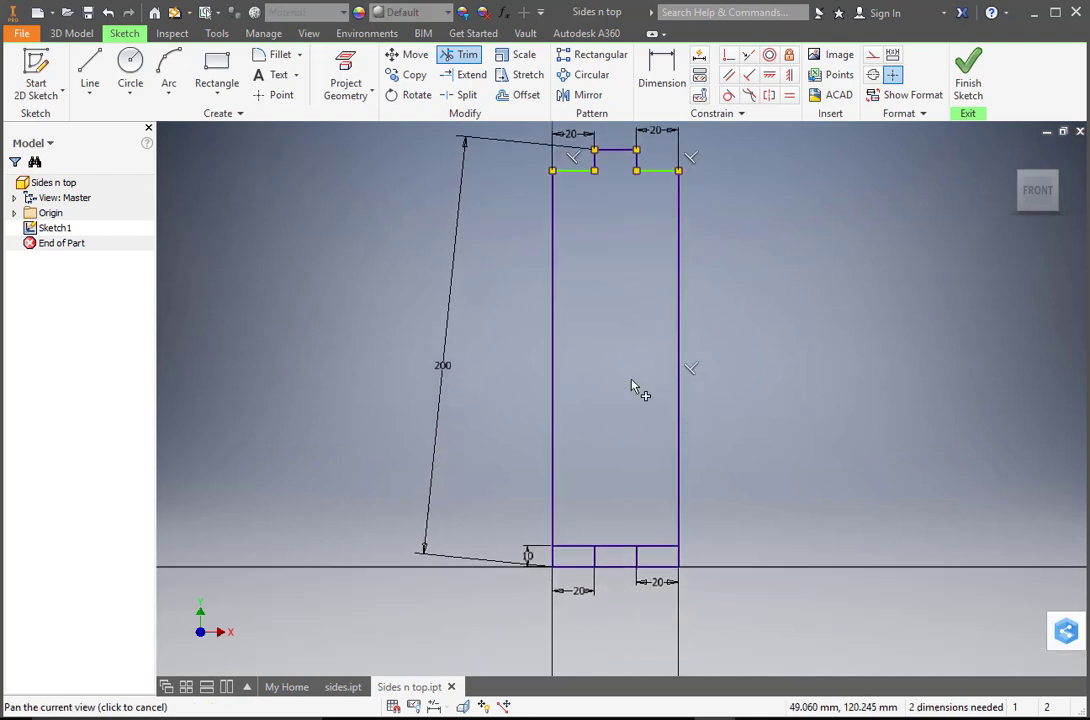
Step: Trim both corner rectangles and the middle inner segment at the sketch's lower end, leaving a matching central tab
click(577, 570)
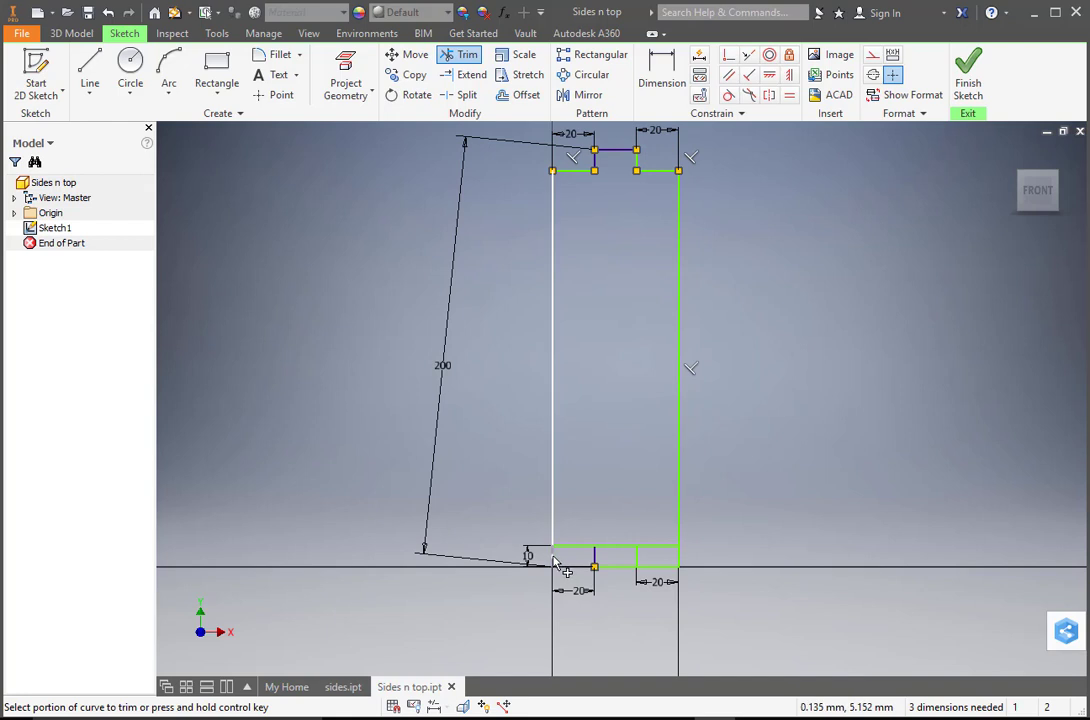
click(677, 558)
click(677, 561)
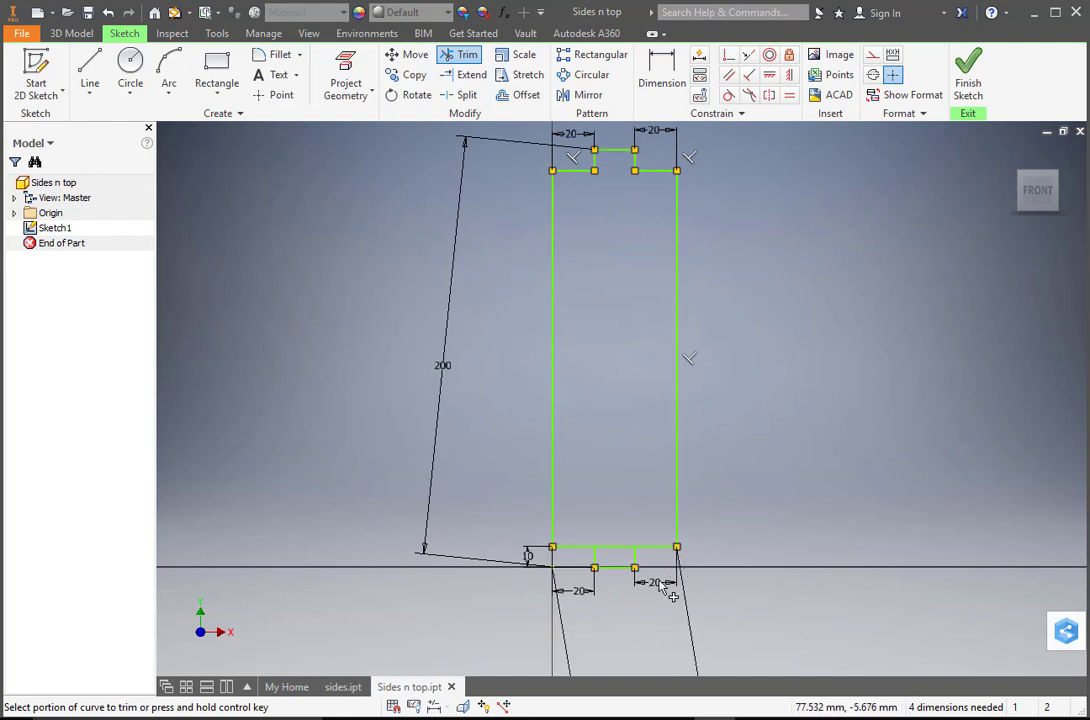
click(614, 547)
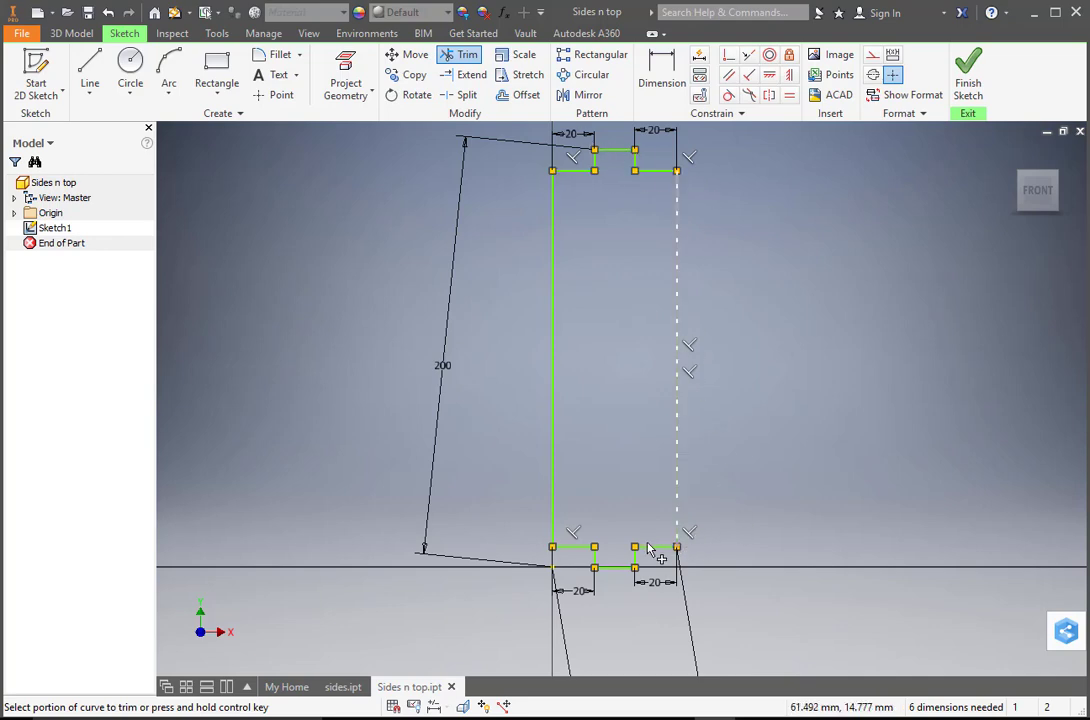
Step: Finish the sketch and extrude the tabbed profile 10 mm as a solid
click(968, 75)
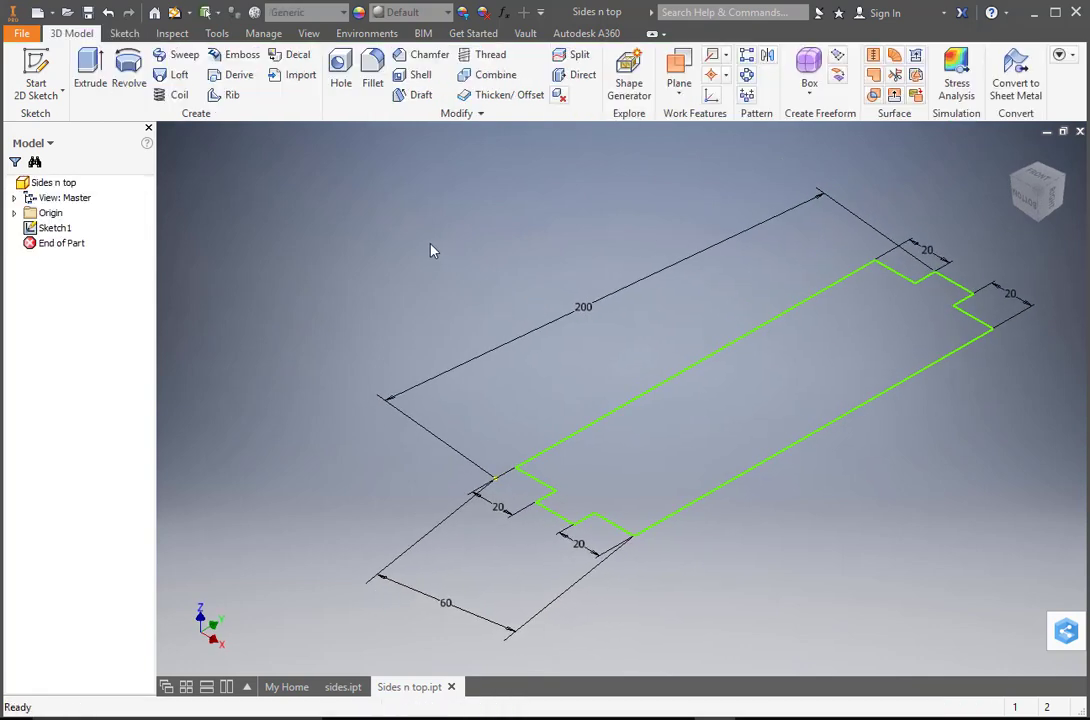
click(90, 75)
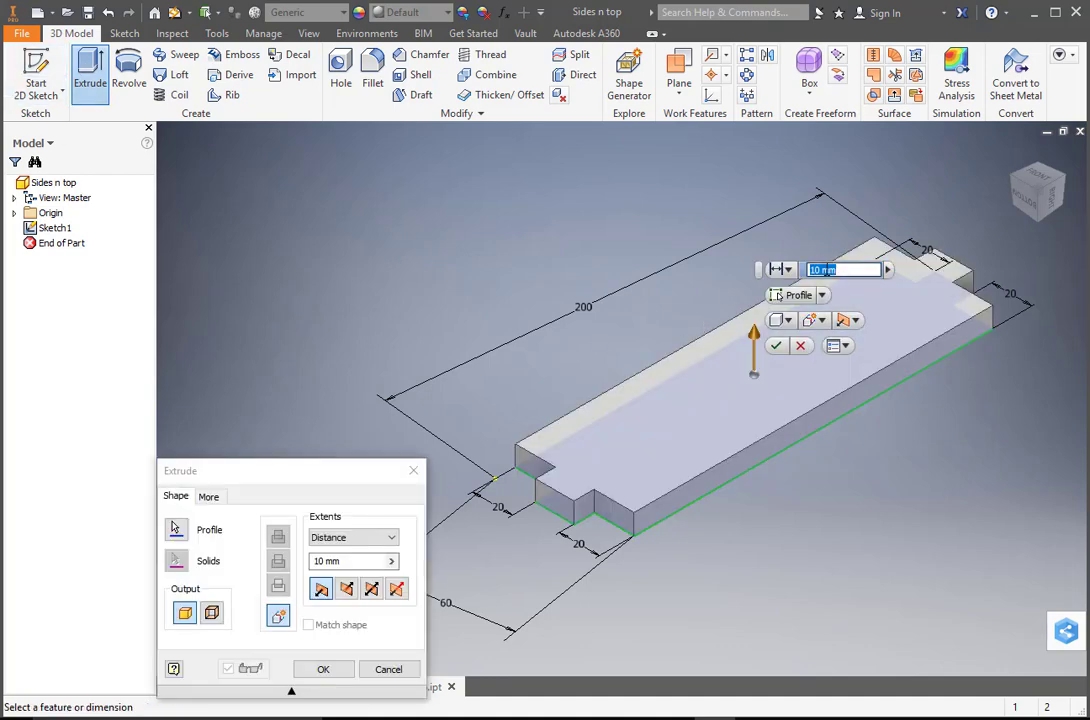
click(778, 347)
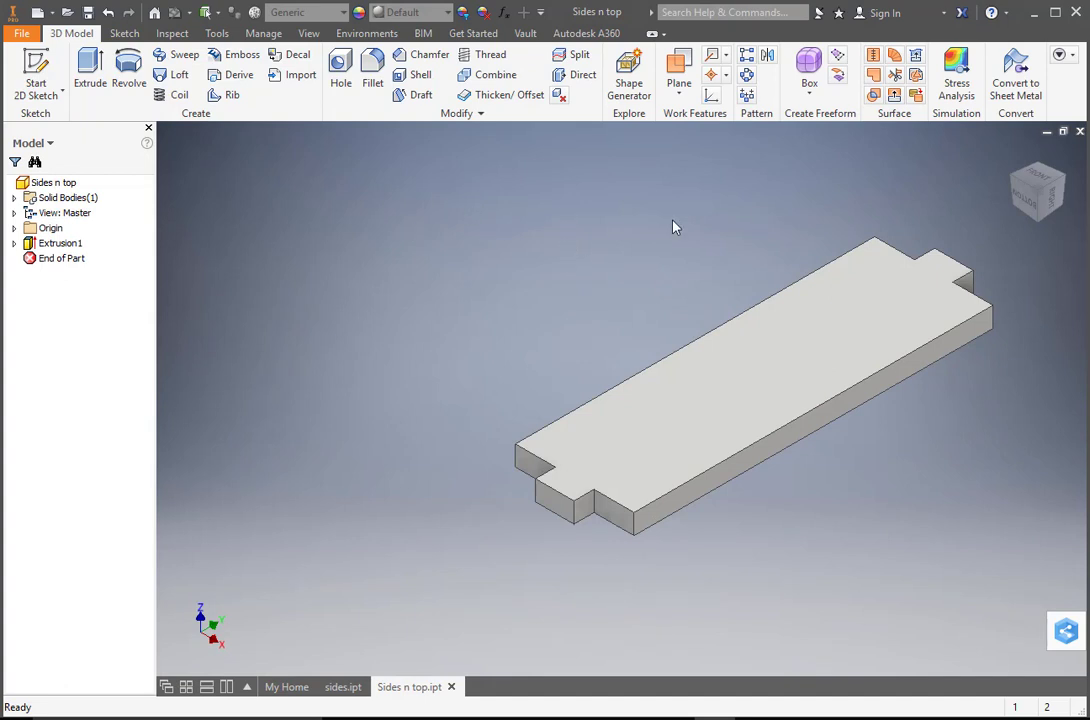
Step: Apply the Yellow Pine - Solid Stained Light Low Gloss appearance from the Inventor Material Library to the whole tabbed part
click(358, 13)
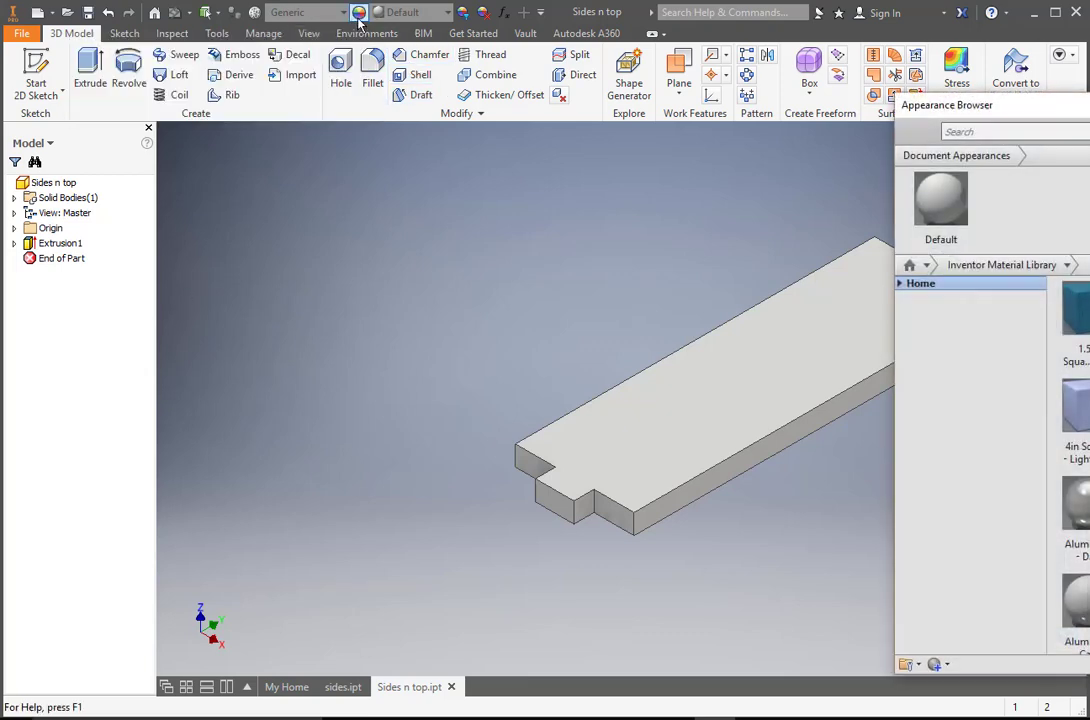
drag(960, 104, 387, 123)
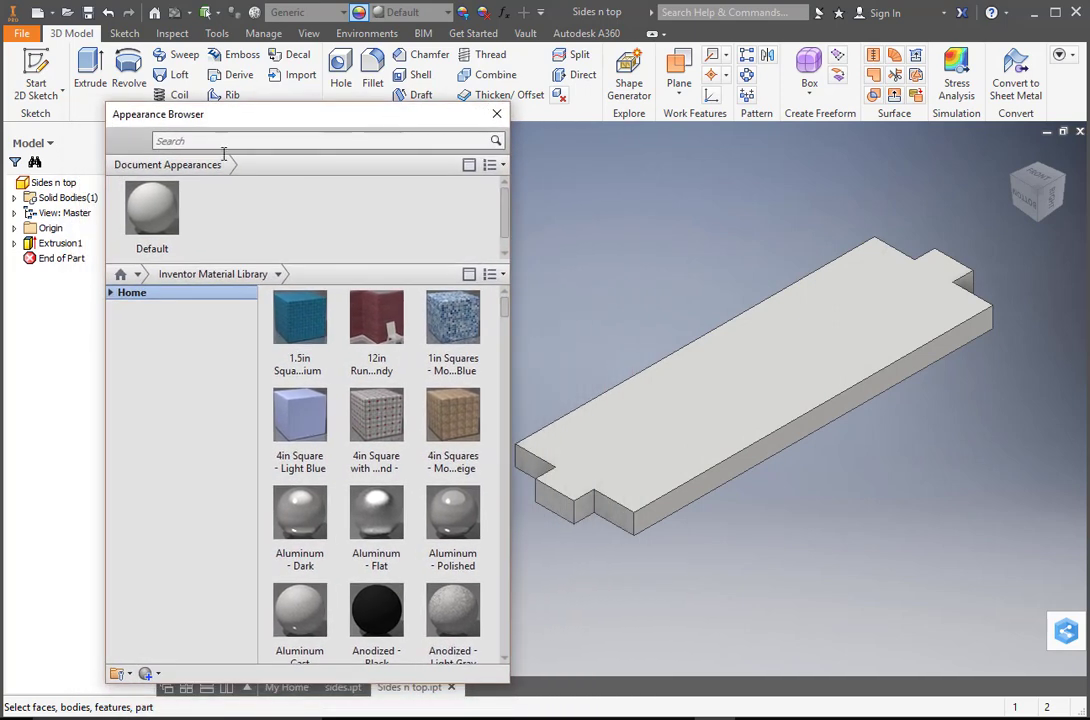
click(29, 187)
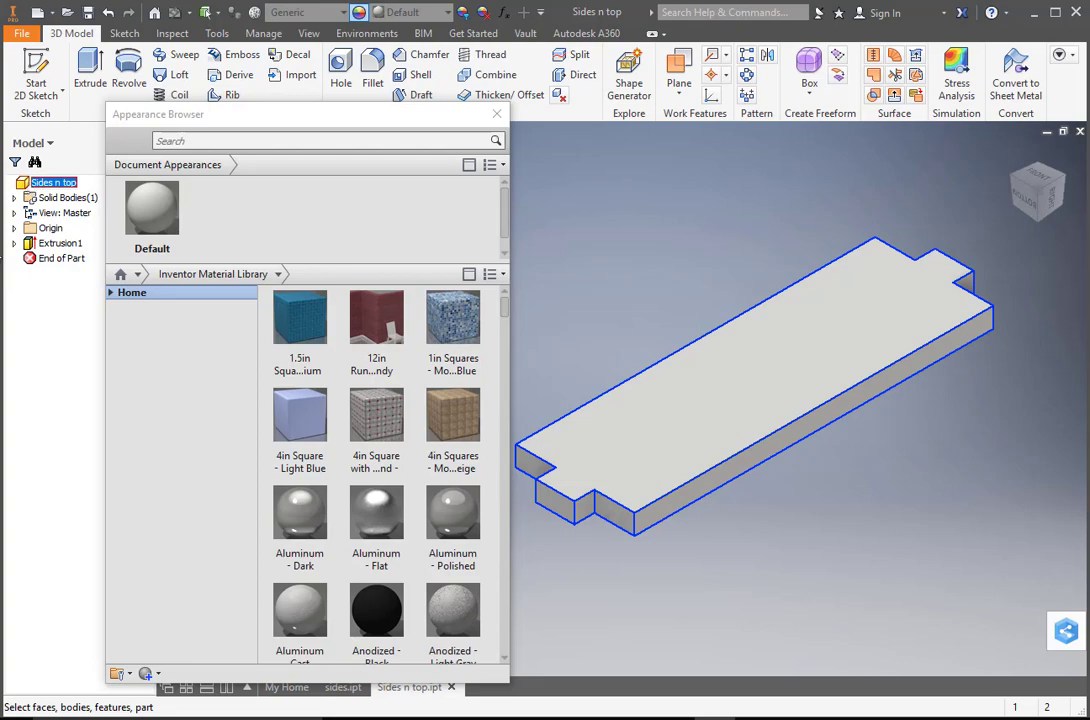
drag(502, 308, 482, 642)
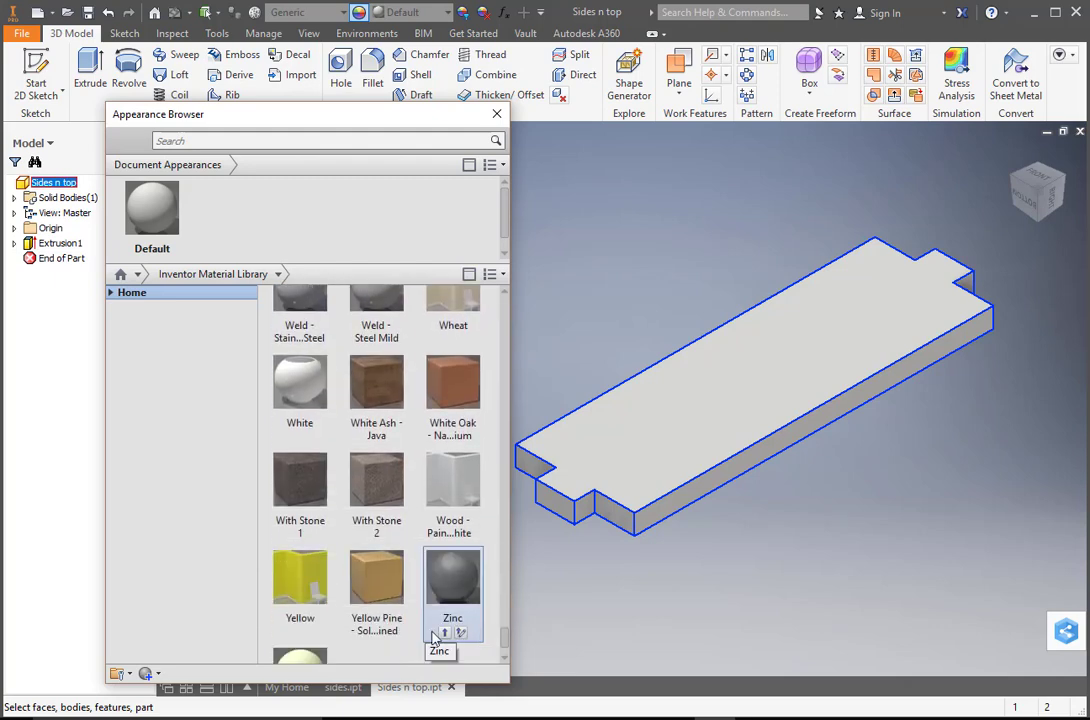
drag(372, 618, 217, 174)
click(218, 176)
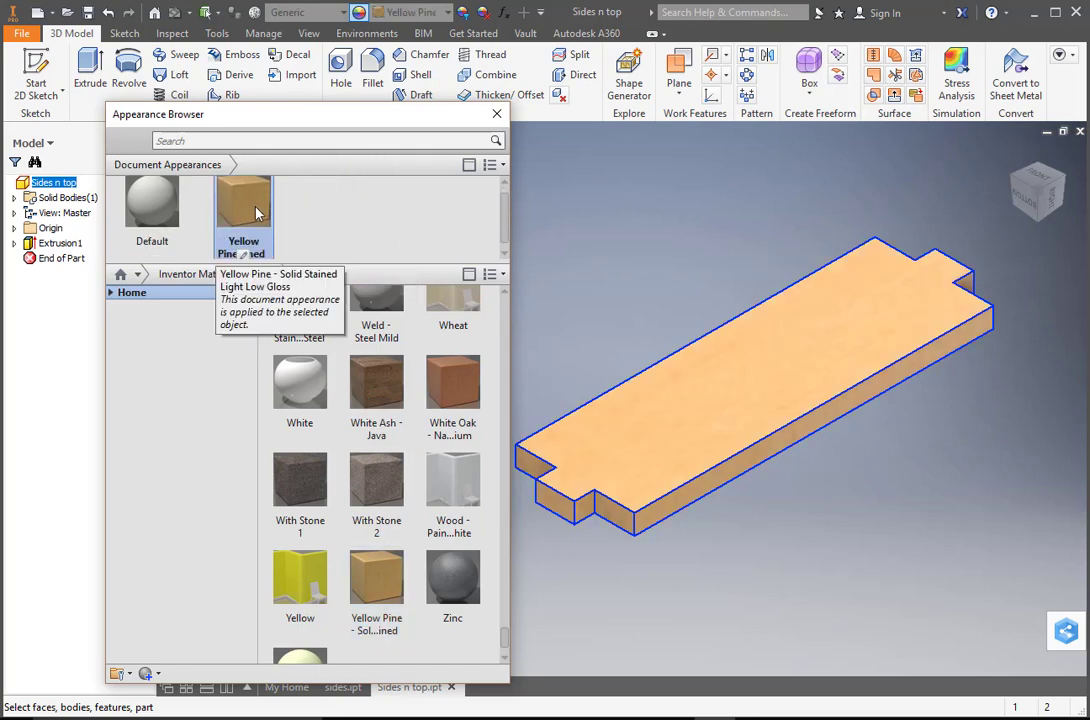
click(673, 232)
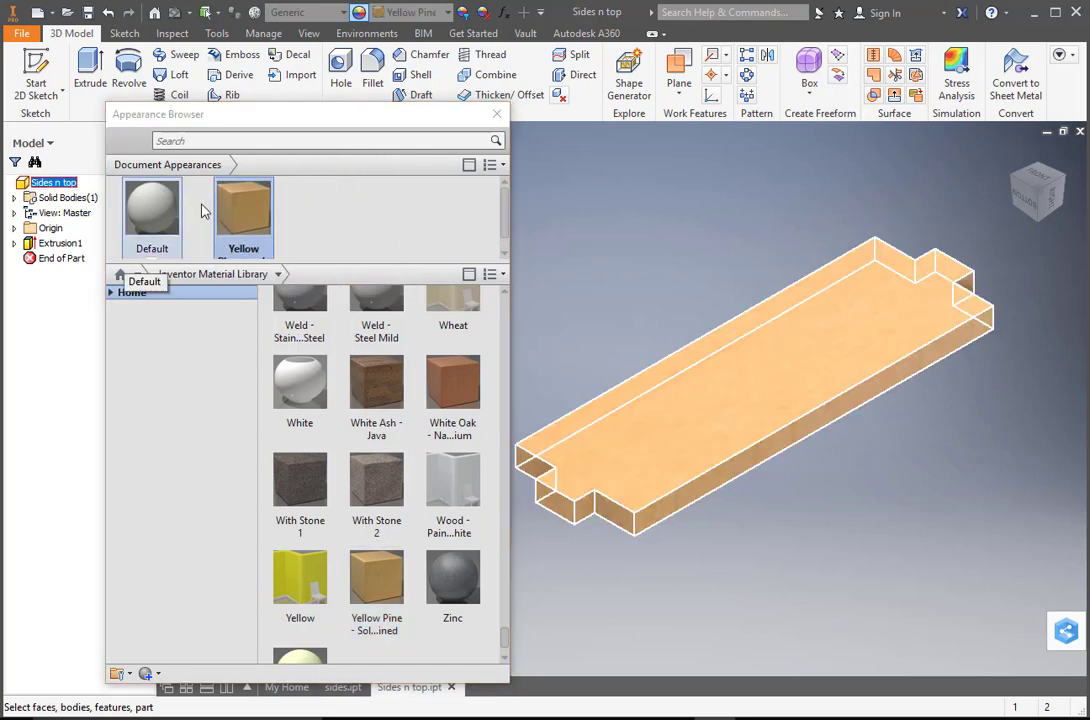
click(268, 219)
click(589, 272)
scroll(382, 420, up, 1)
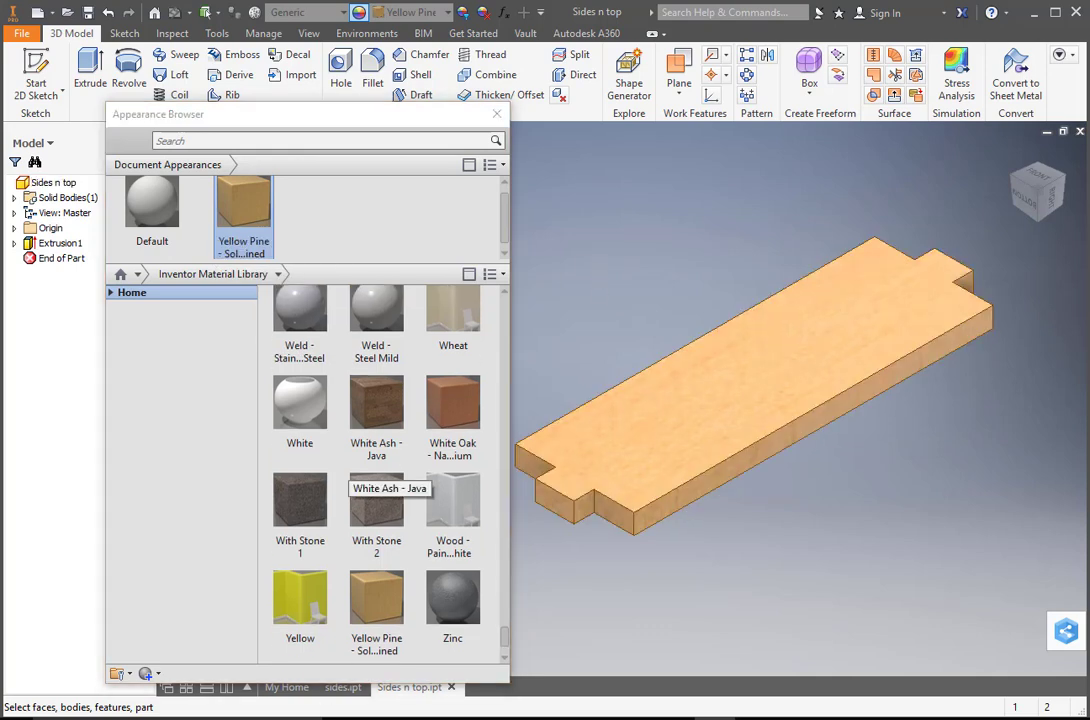
click(497, 114)
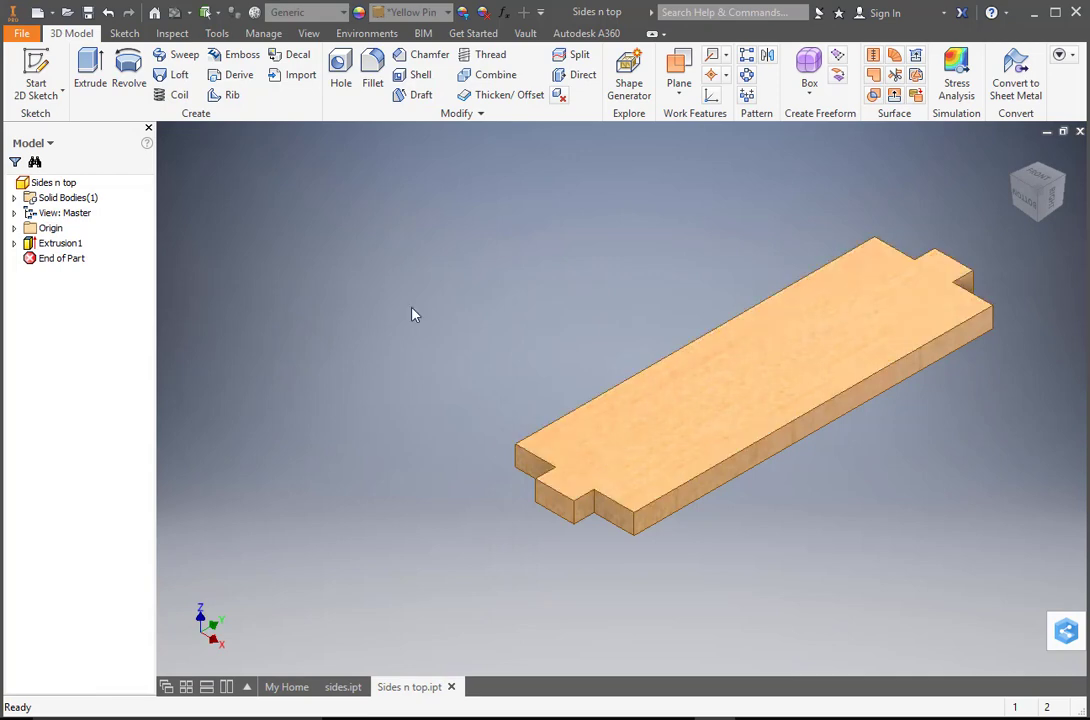
Step: Save the tabbed part under the new name "Top" in the Small storage folder
click(21, 33)
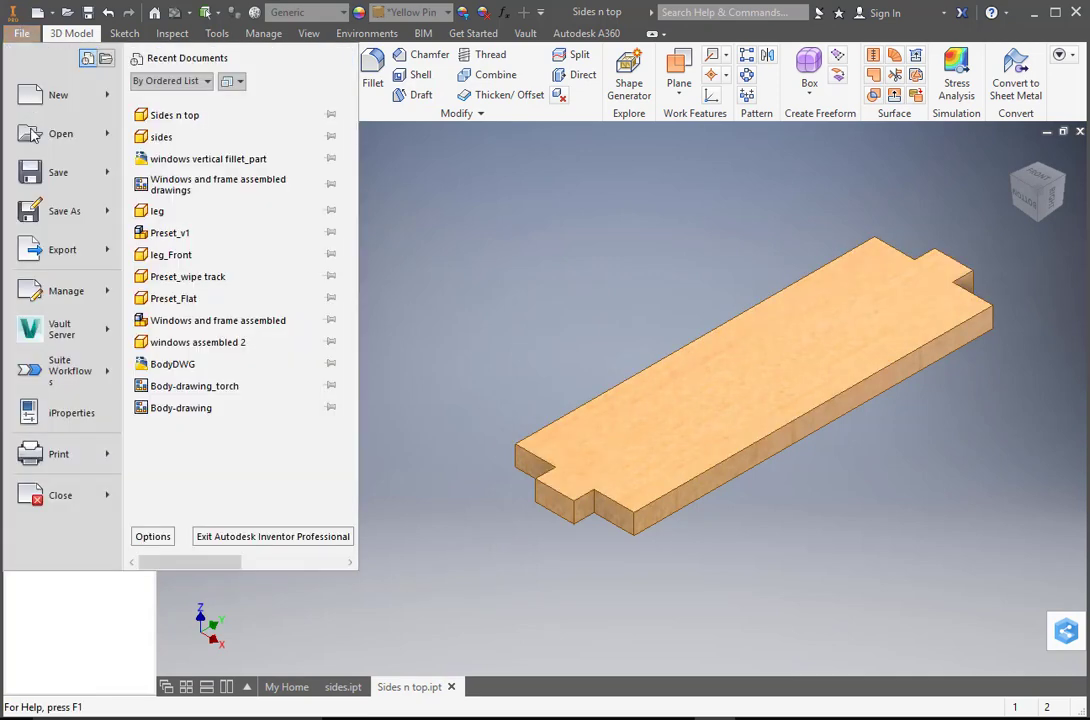
click(45, 218)
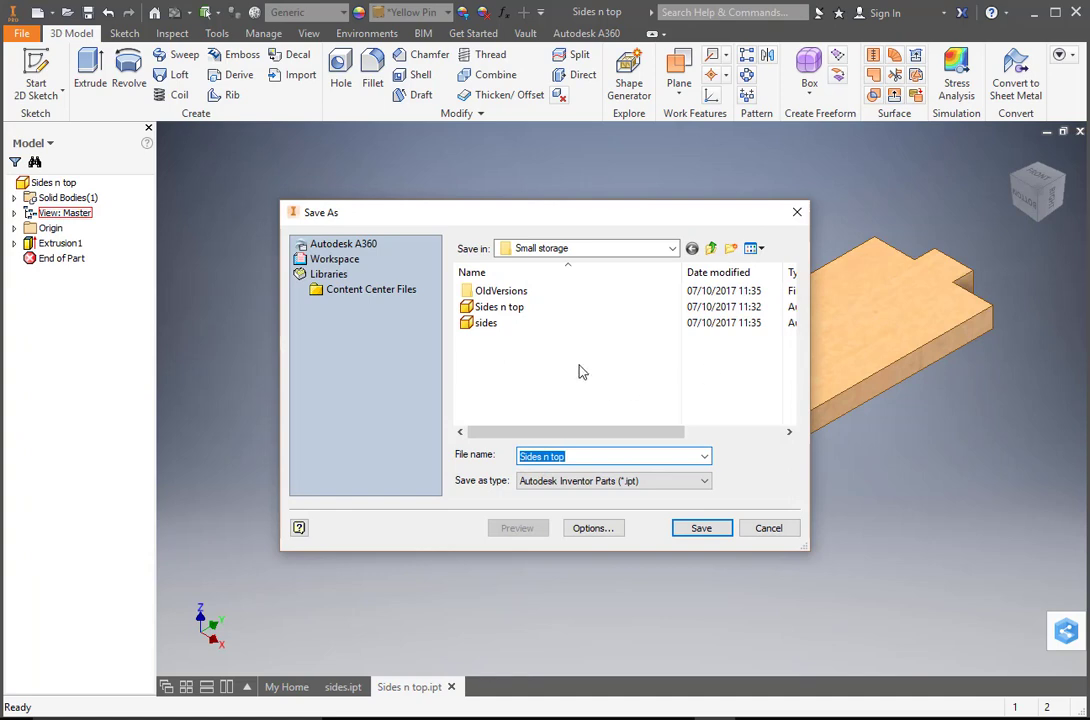
click(500, 325)
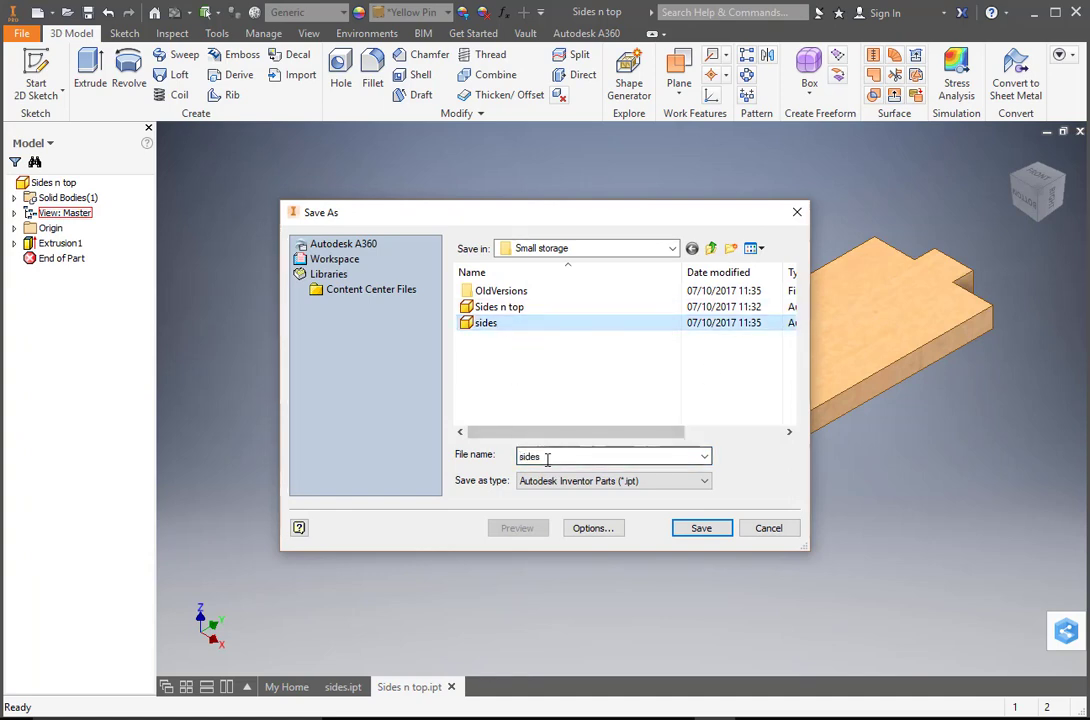
text(Top)
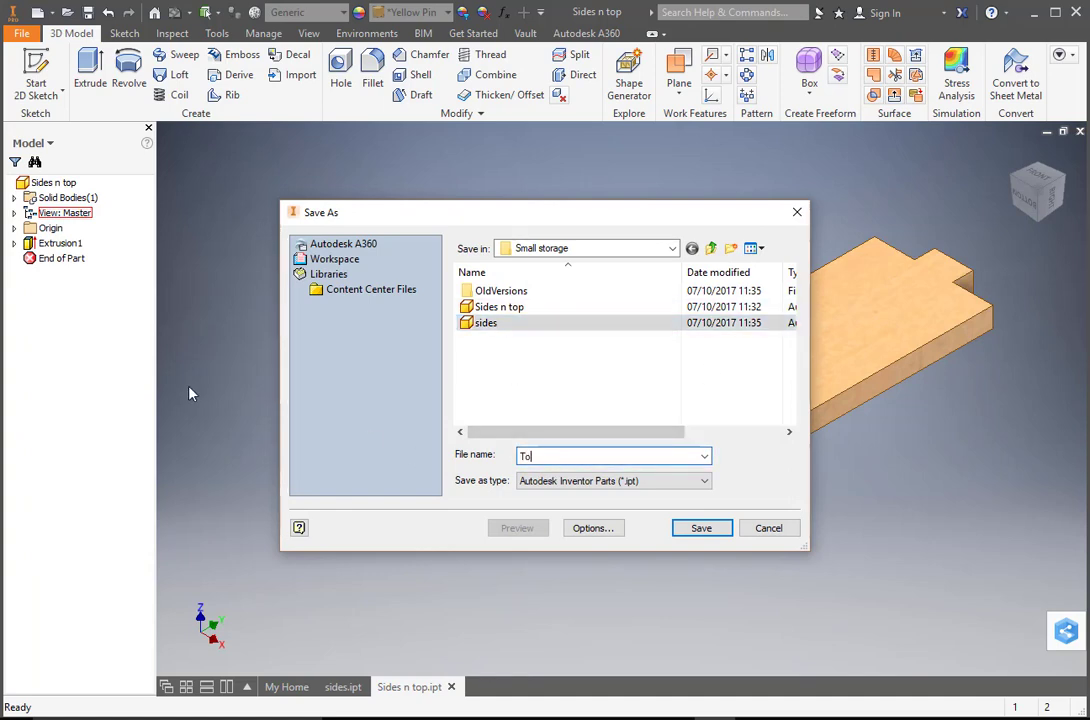
click(718, 536)
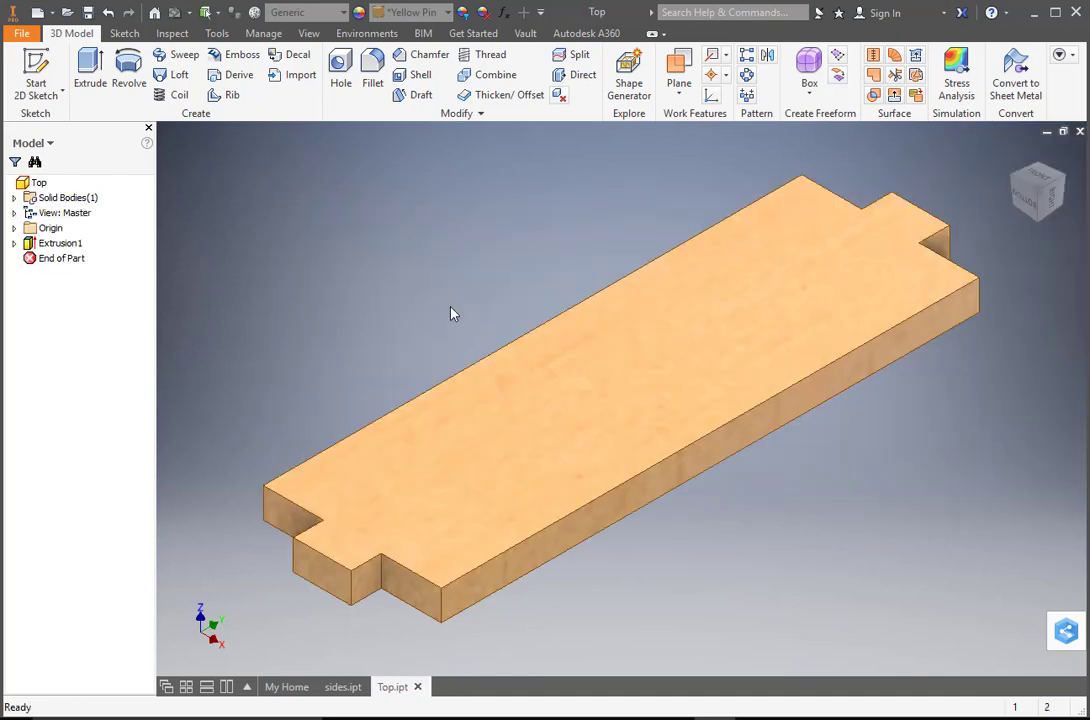
Step: Compare the end notches of the sides part with the end tabs of the Top part
scroll(451, 313, down, 3)
scroll(401, 294, up, 1)
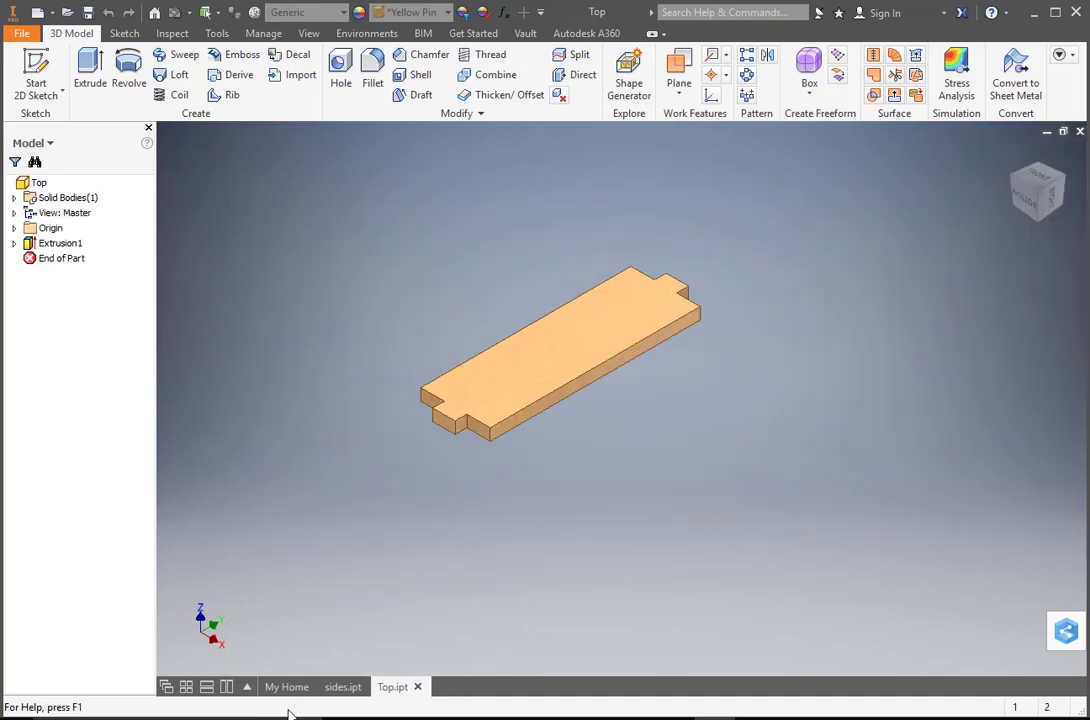
click(346, 687)
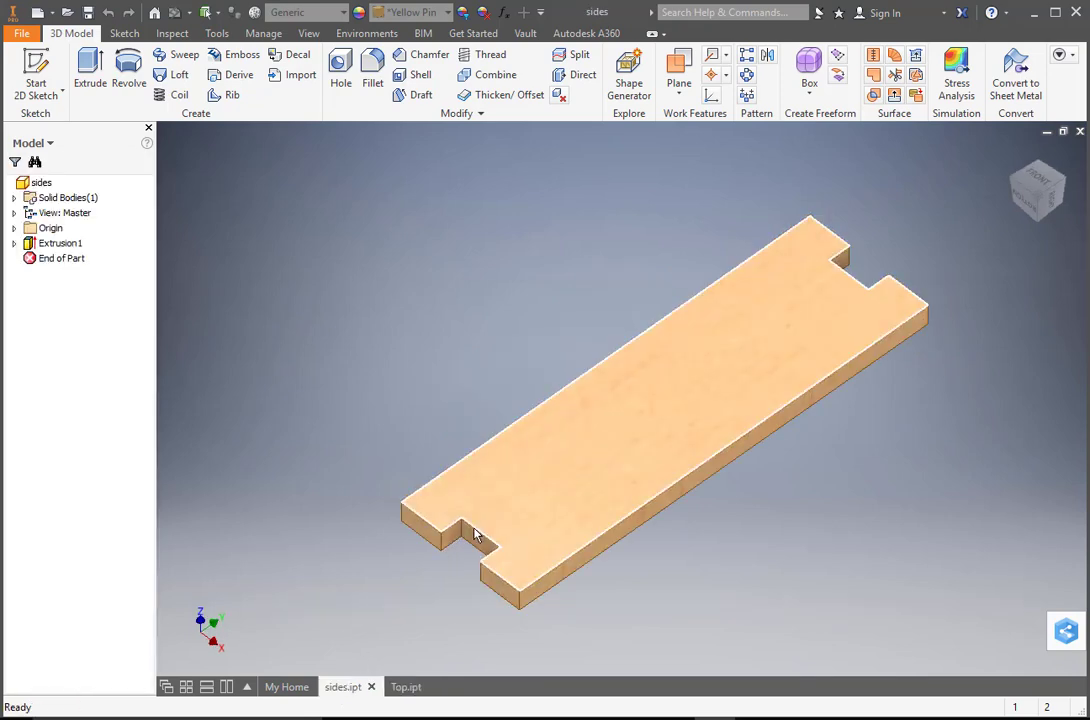
click(406, 687)
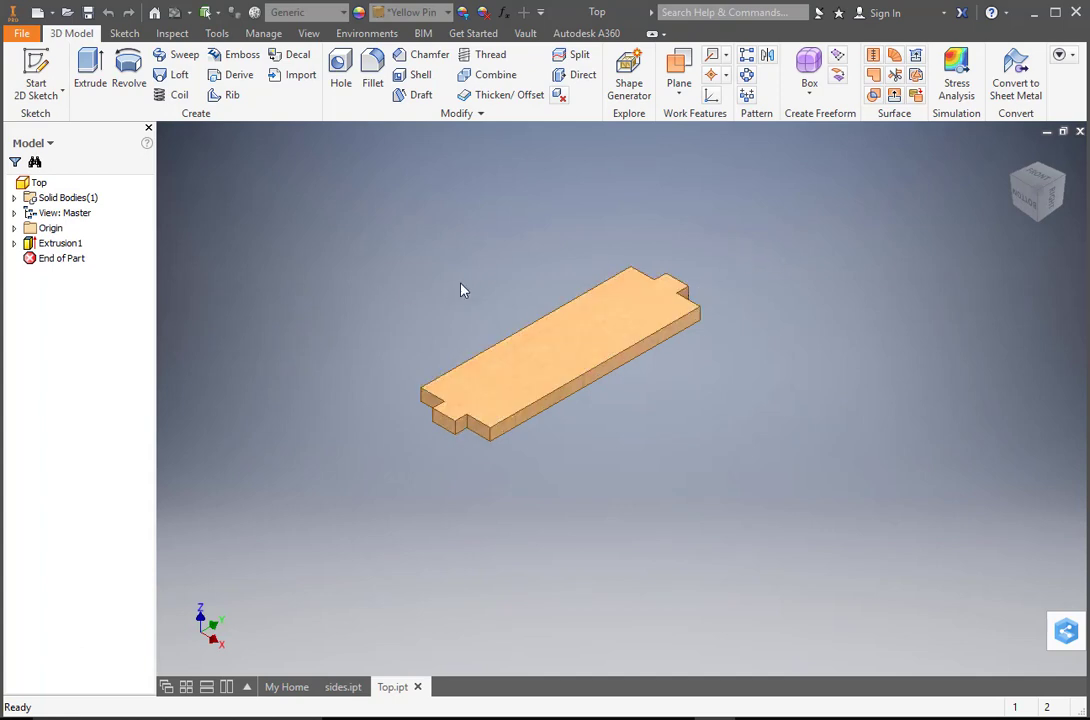
click(343, 687)
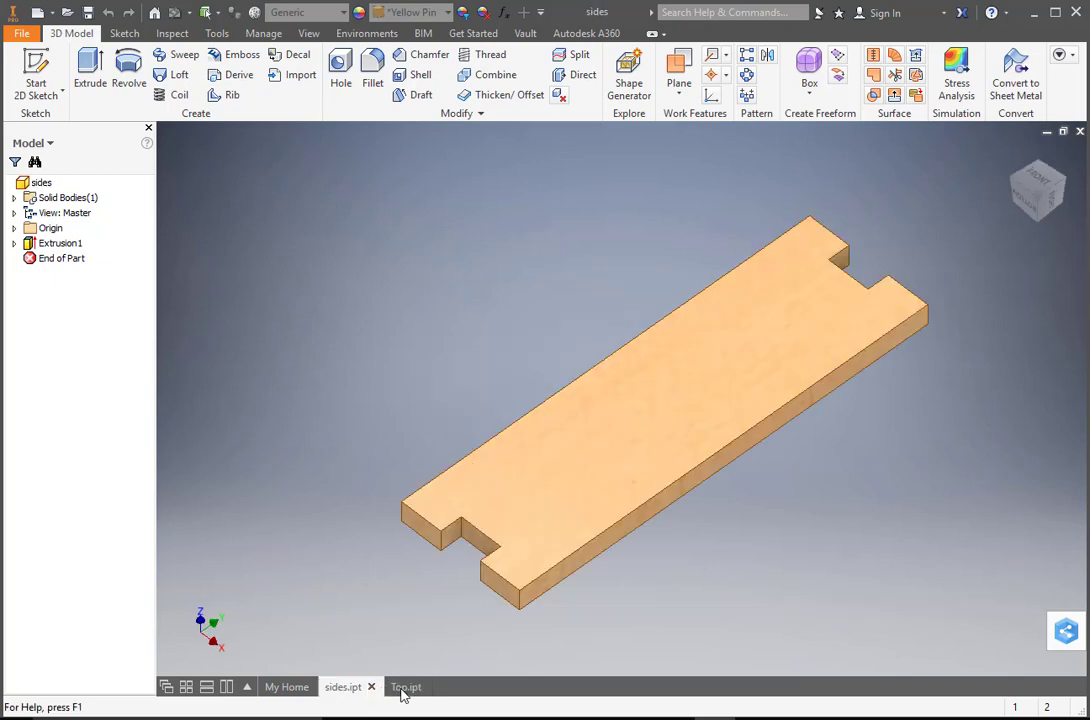
Step: Switch back and forth between the sides and Top parts to check that their end shapes match, finishing on Top
click(400, 688)
click(346, 688)
click(401, 688)
click(343, 688)
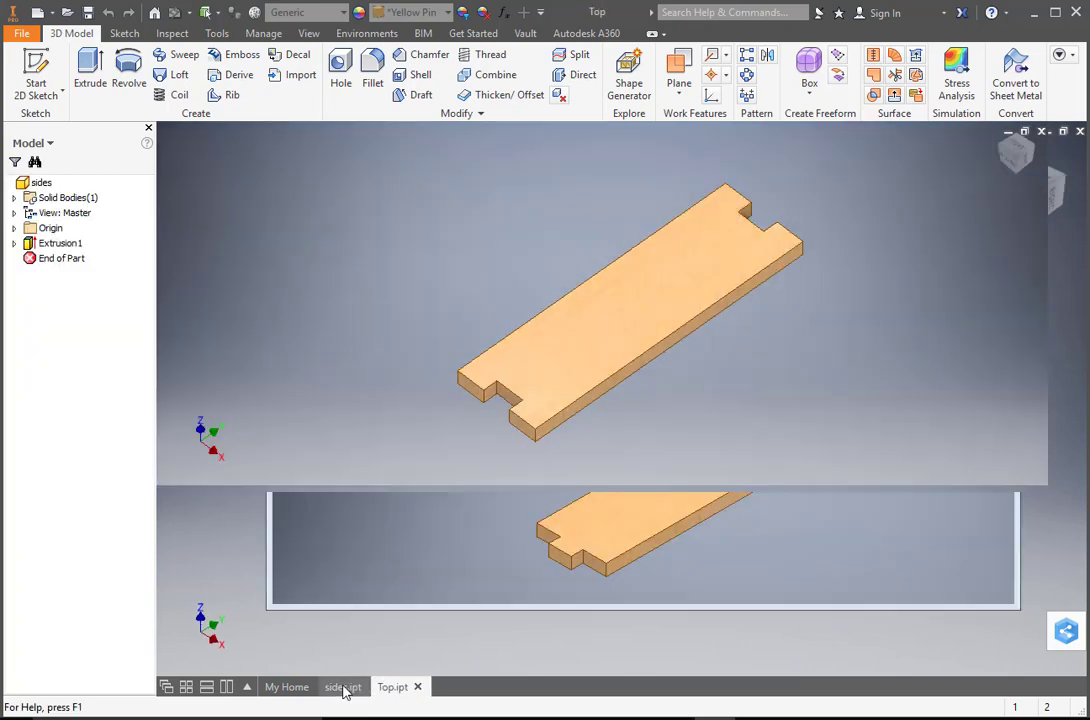
click(405, 688)
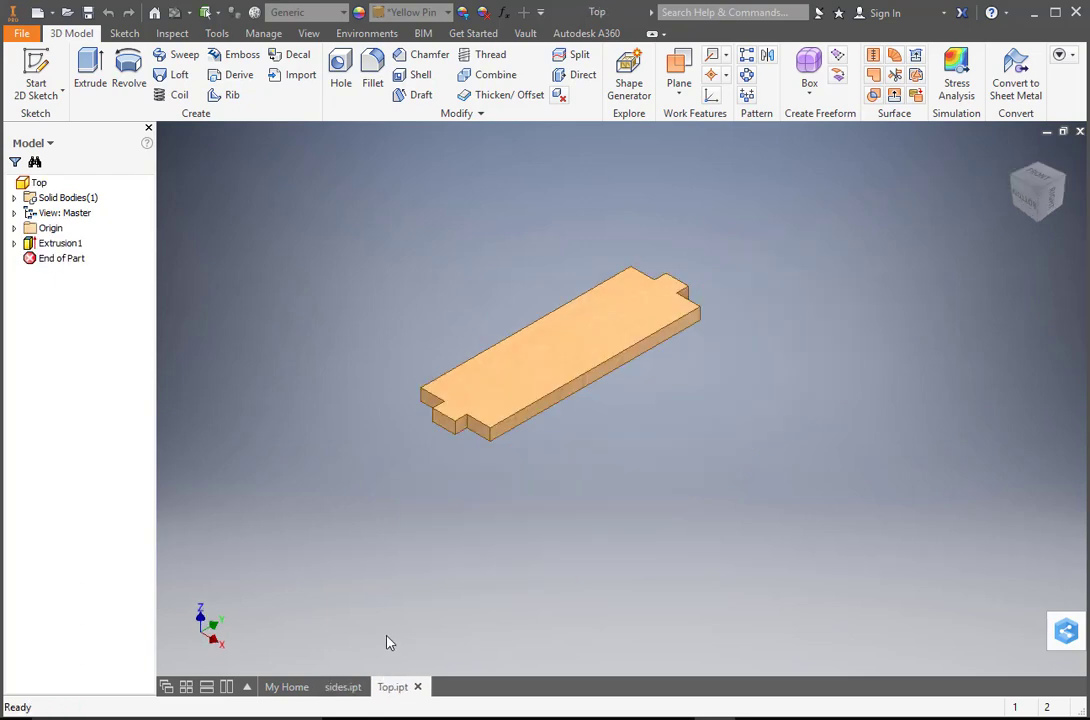
Step: Open the shared "Sides n top" sketch file, compare it with the sides and Top parts, and close it again
click(20, 34)
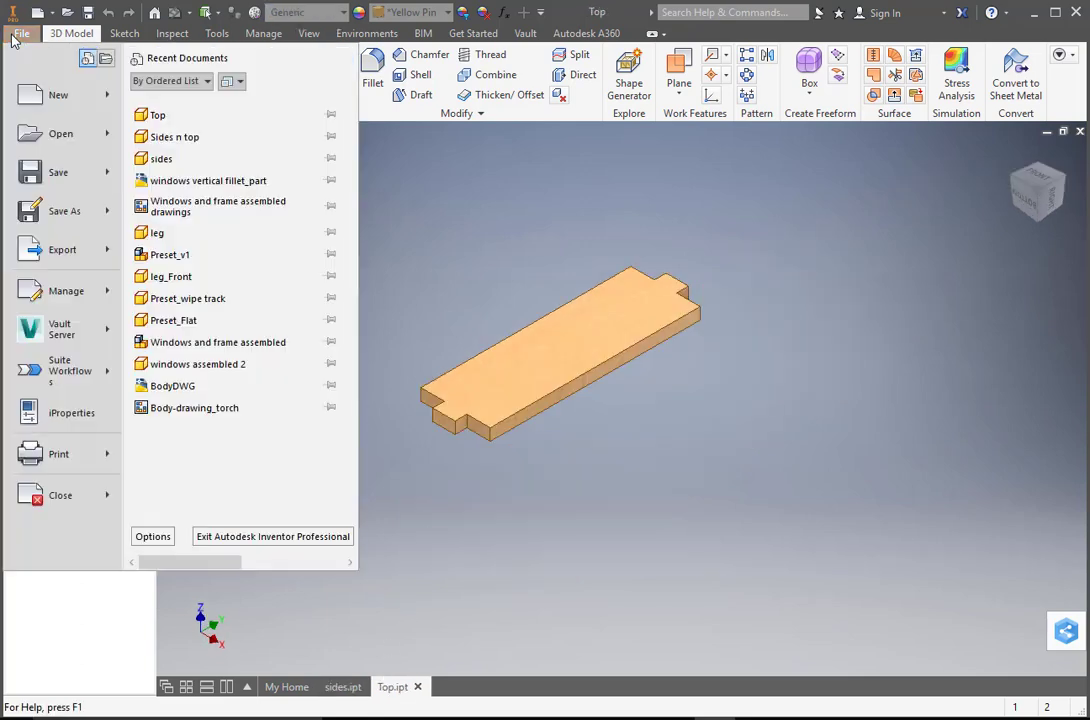
click(60, 134)
click(497, 307)
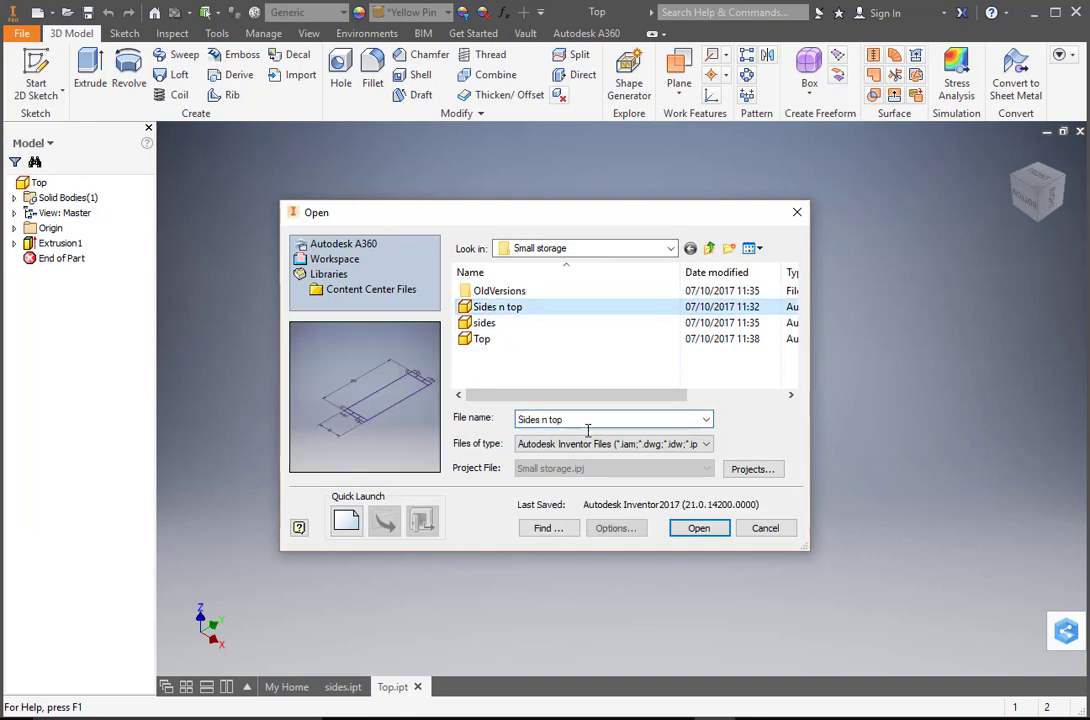
click(704, 531)
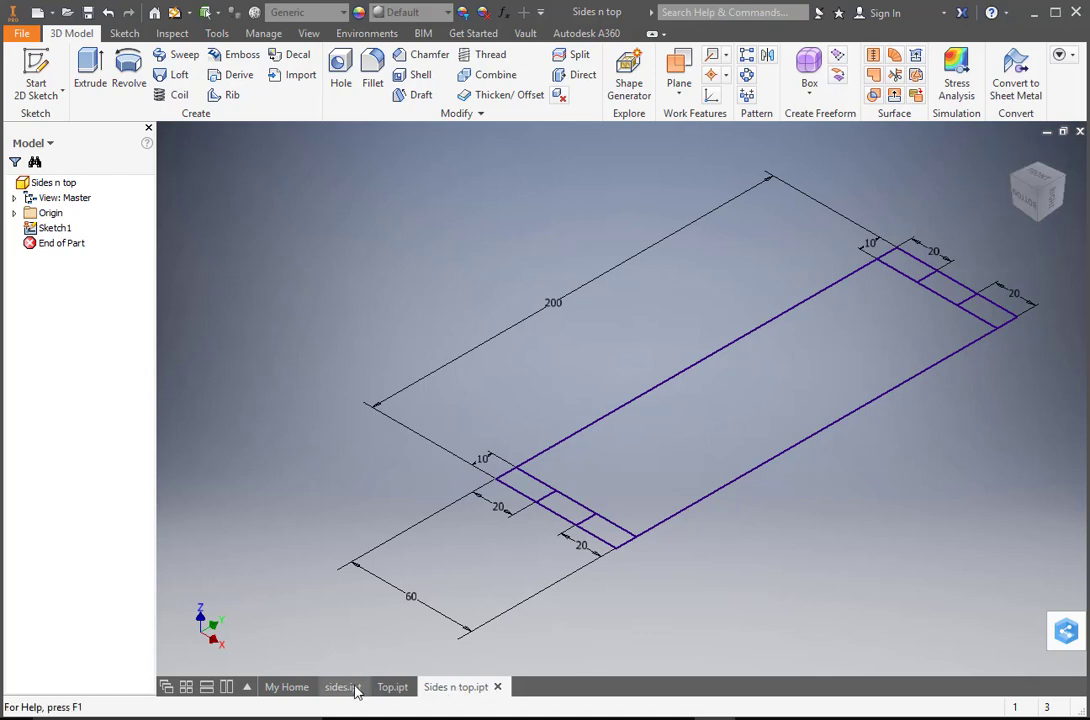
click(341, 688)
click(404, 688)
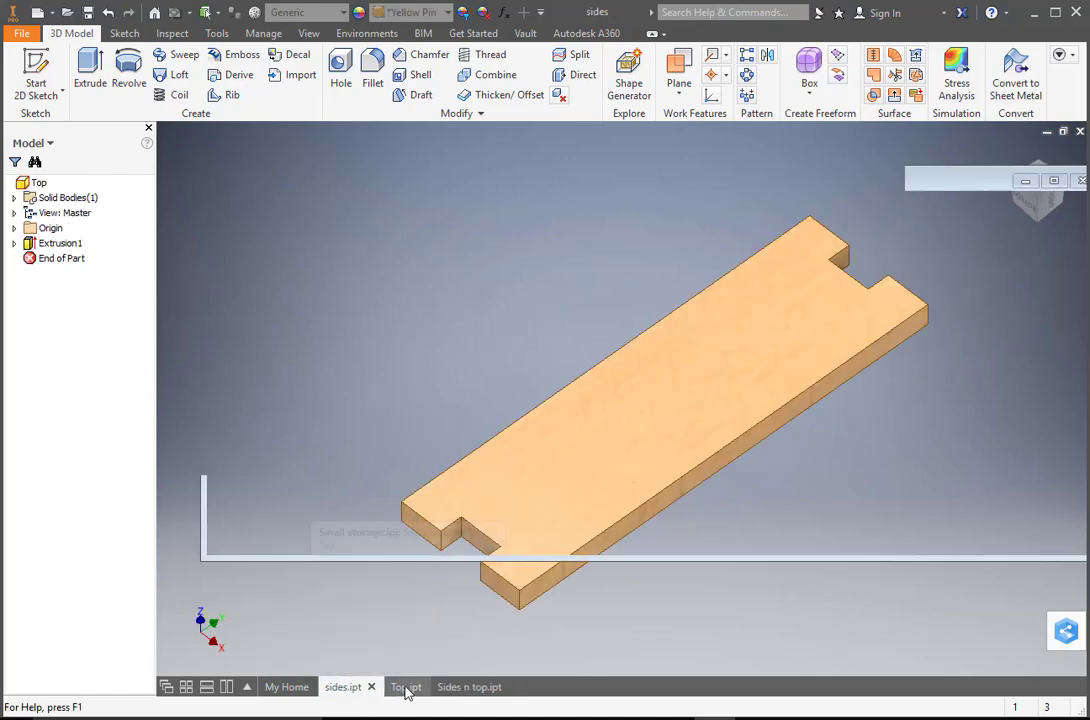
click(455, 687)
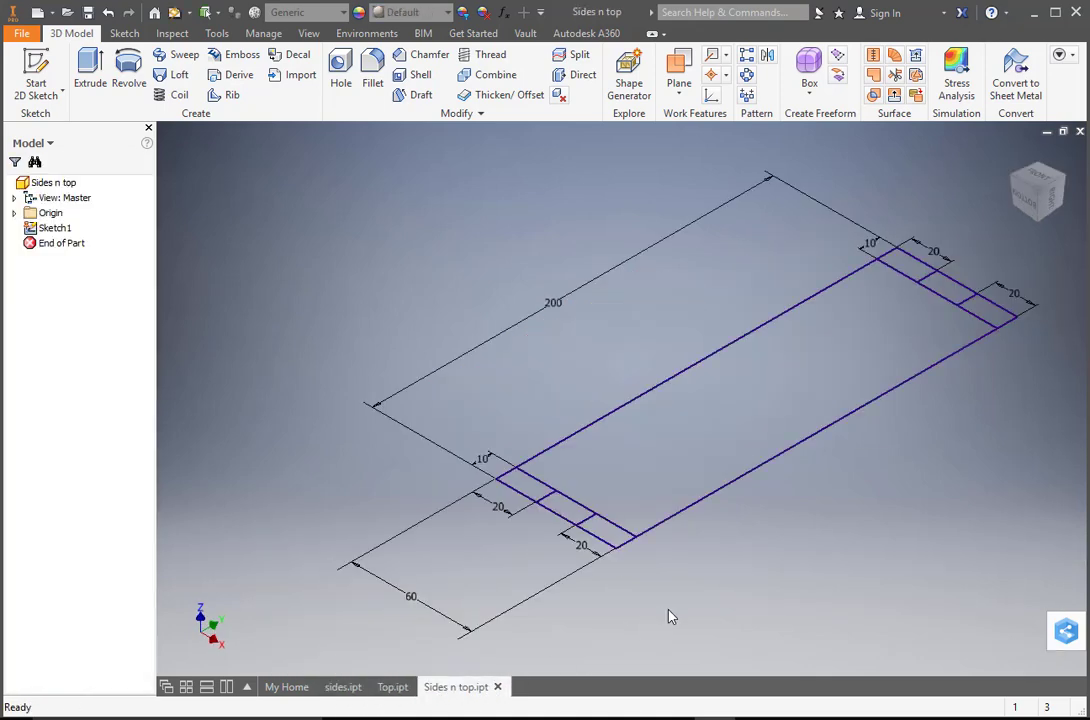
click(1080, 131)
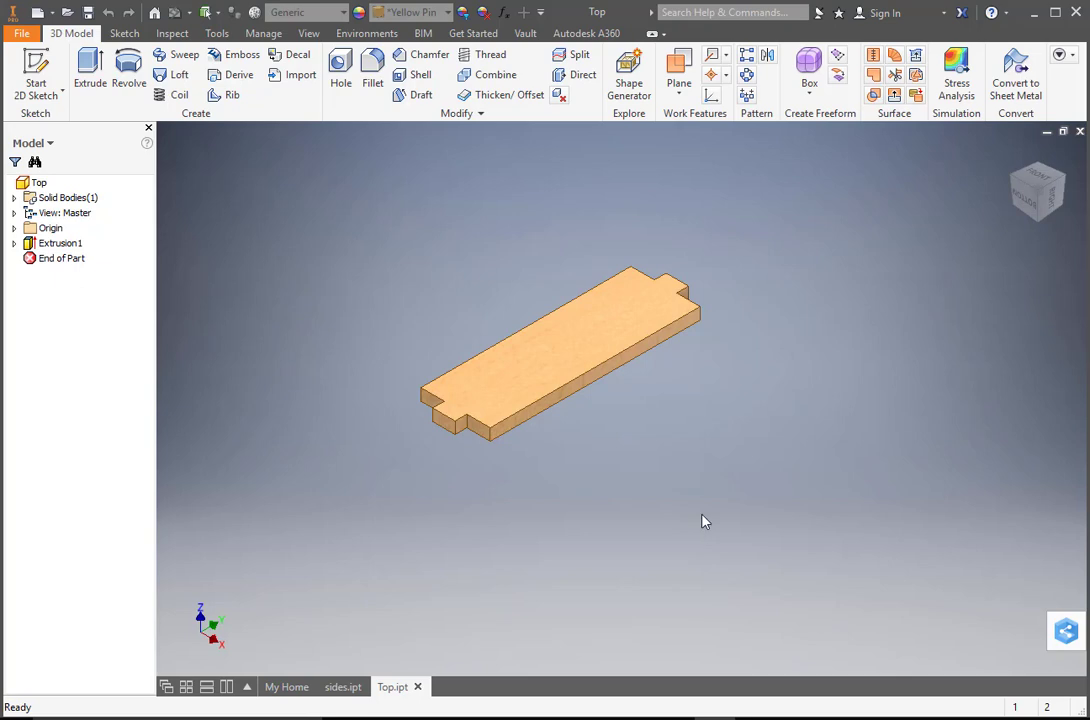
Step: Begin creating a new file and look through the Metric assembly and drawing templates
click(20, 34)
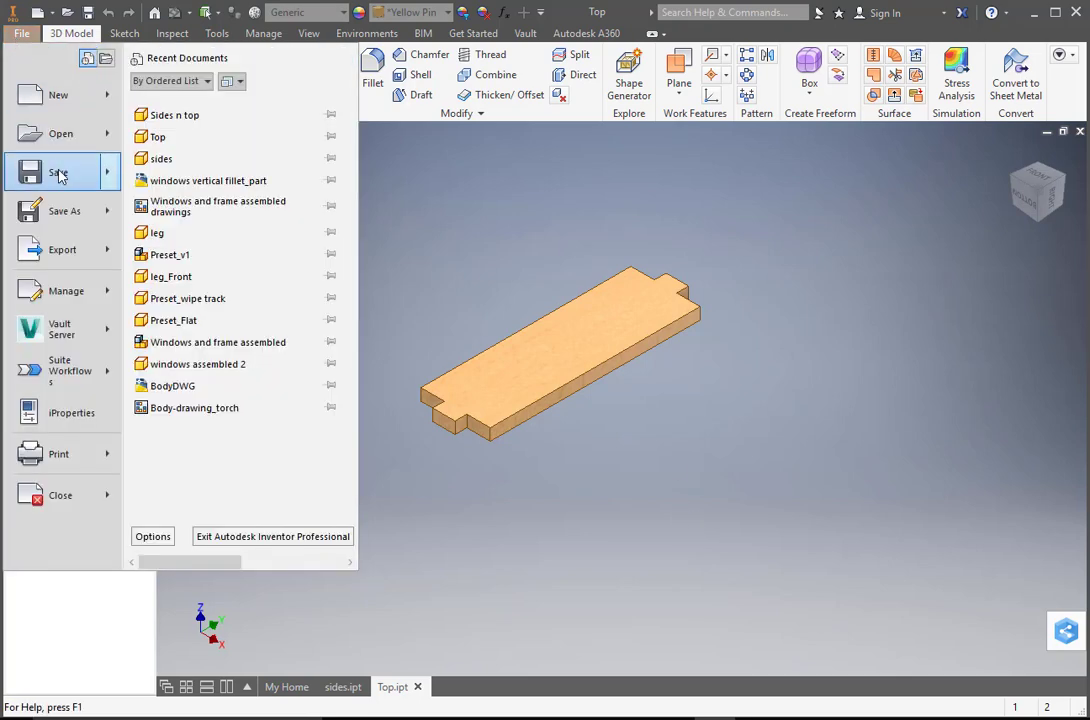
click(52, 96)
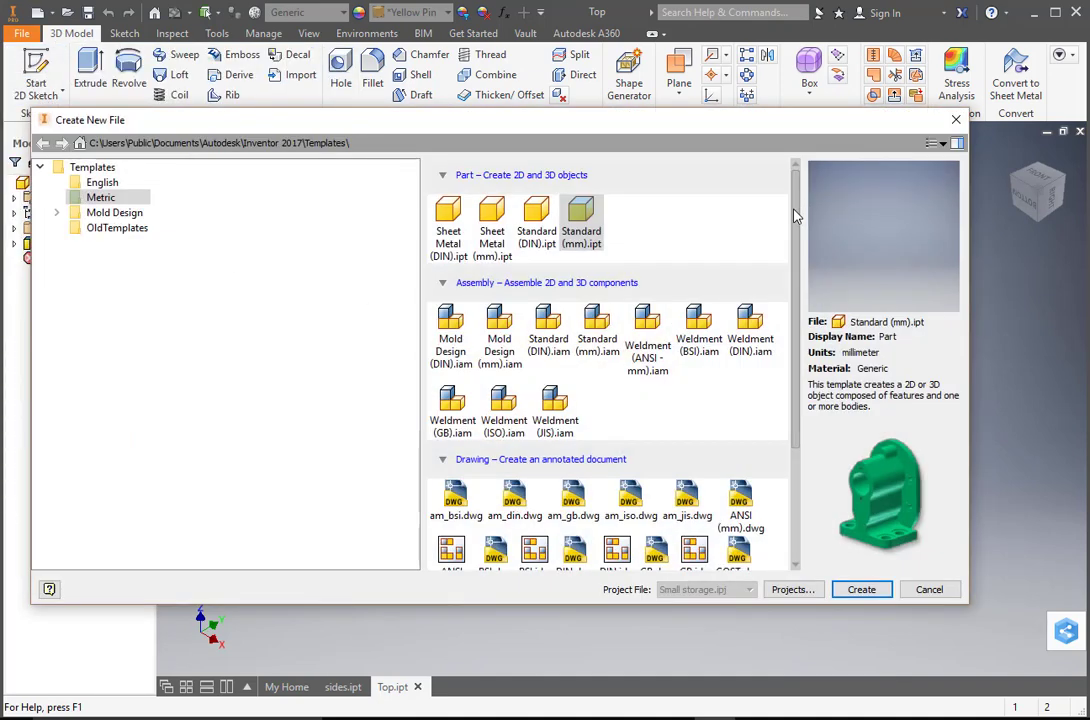
drag(795, 216, 799, 268)
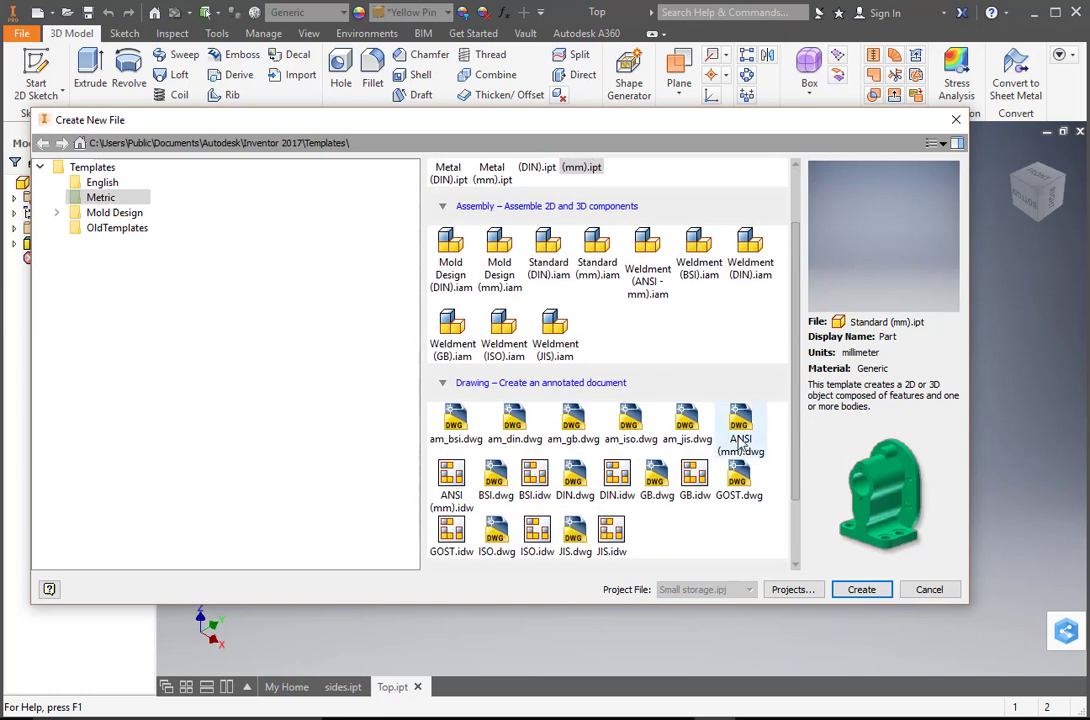